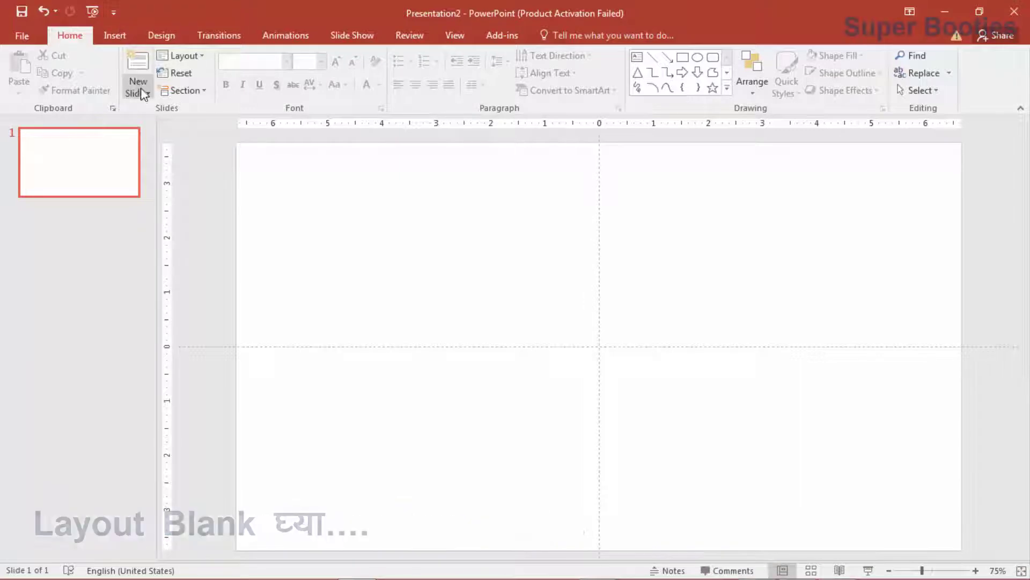
Switch the slide to the Blank layout and start a Freeform shape left of centre
{"action": "left_click", "coordinate": [201, 55]}
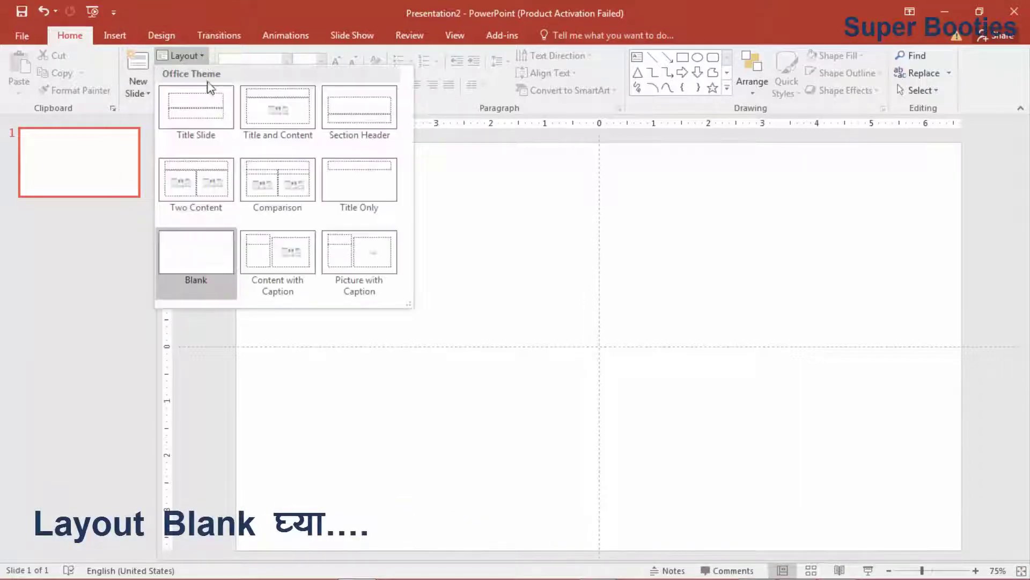
{"action": "left_click", "coordinate": [219, 254]}
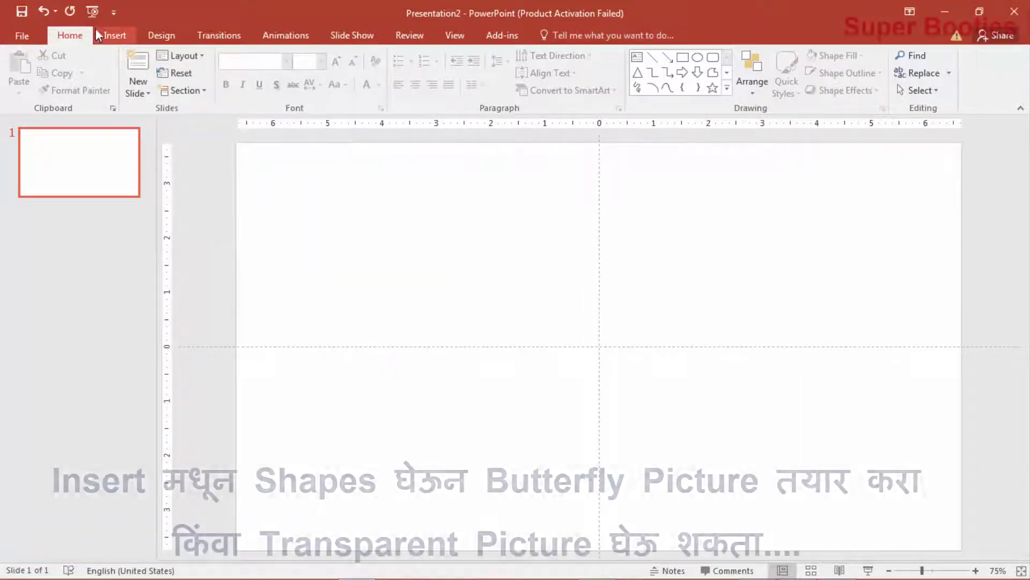
{"action": "left_click", "coordinate": [114, 35]}
{"action": "left_click", "coordinate": [256, 91]}
{"action": "left_click", "coordinate": [403, 172]}
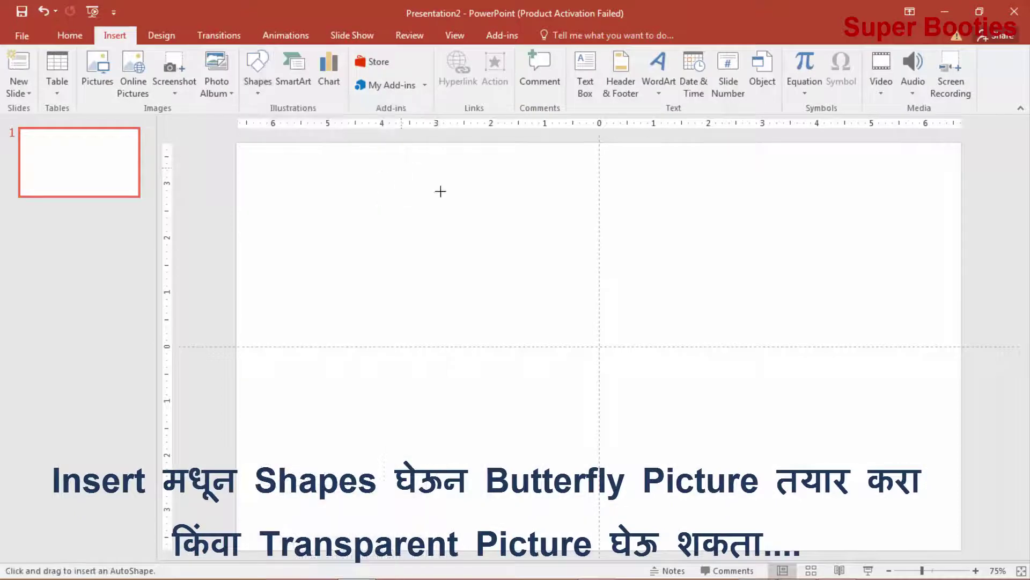
{"action": "left_click", "coordinate": [519, 276]}
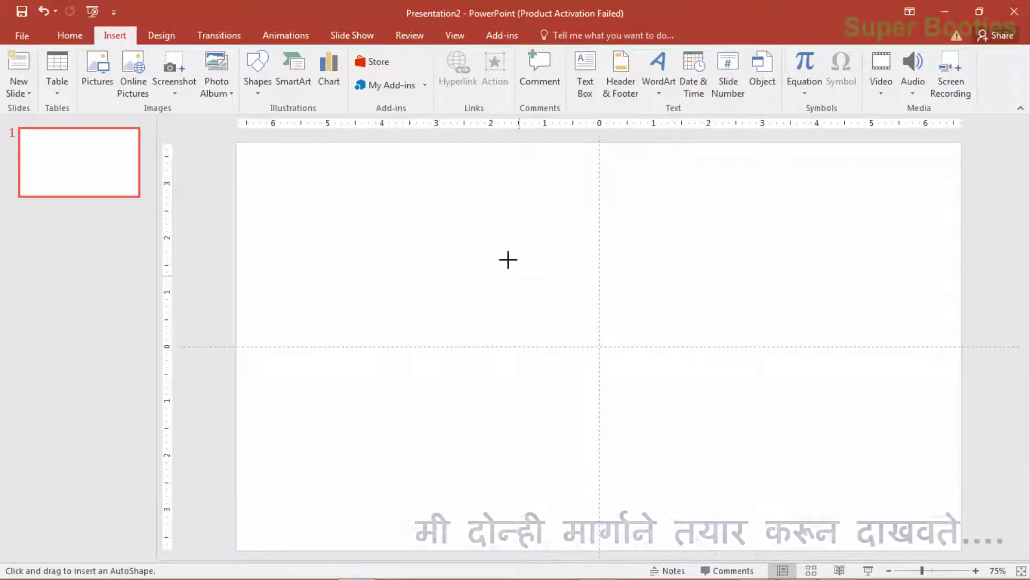
Trace a notched two-lobe wing outline left of centre and close it into a blue shape
{"action": "left_click_drag", "start_coordinate": [460, 191], "coordinate": [442, 203]}
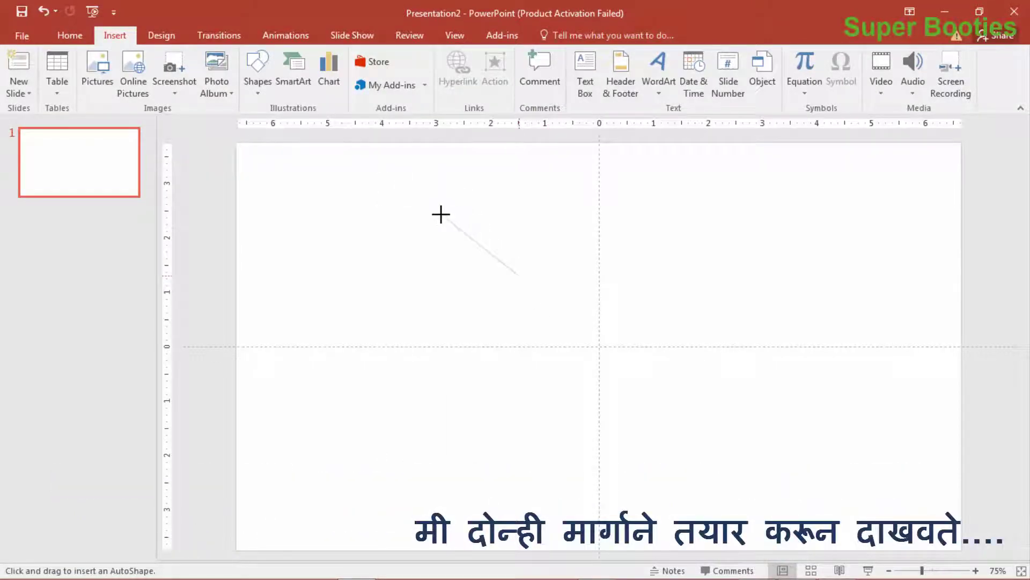
{"action": "left_click", "coordinate": [377, 211]}
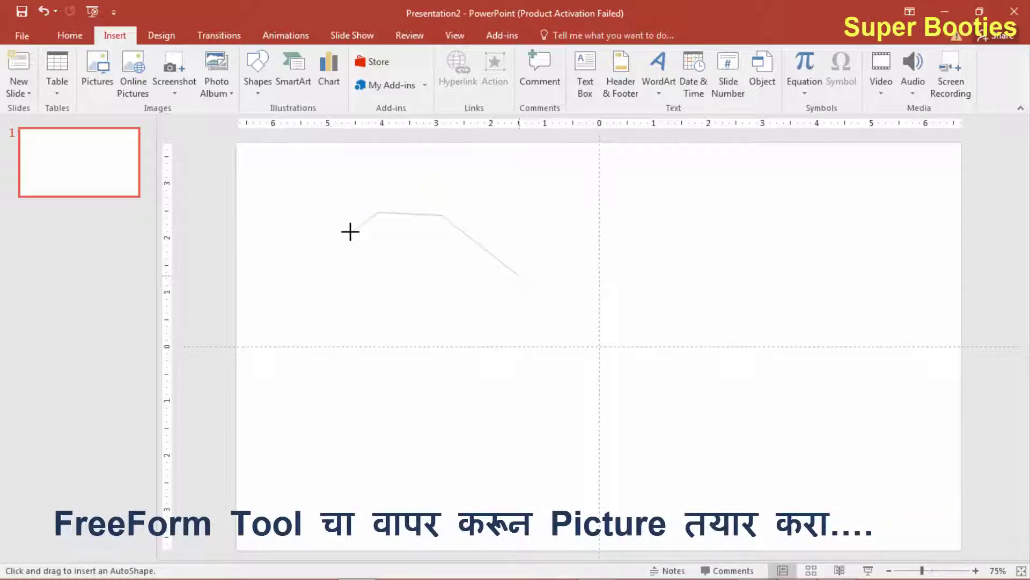
{"action": "left_click", "coordinate": [345, 262]}
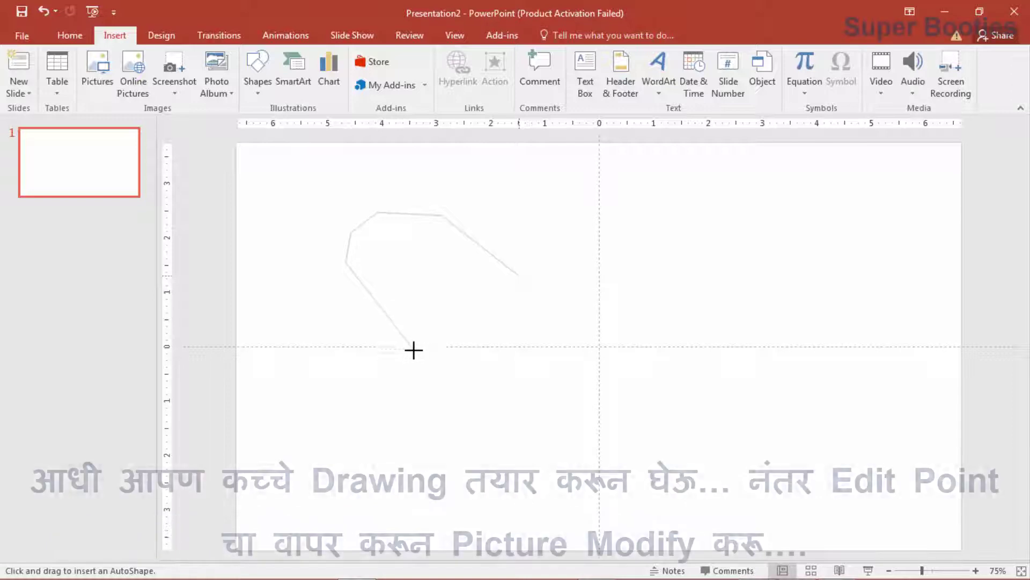
{"action": "left_click", "coordinate": [490, 350]}
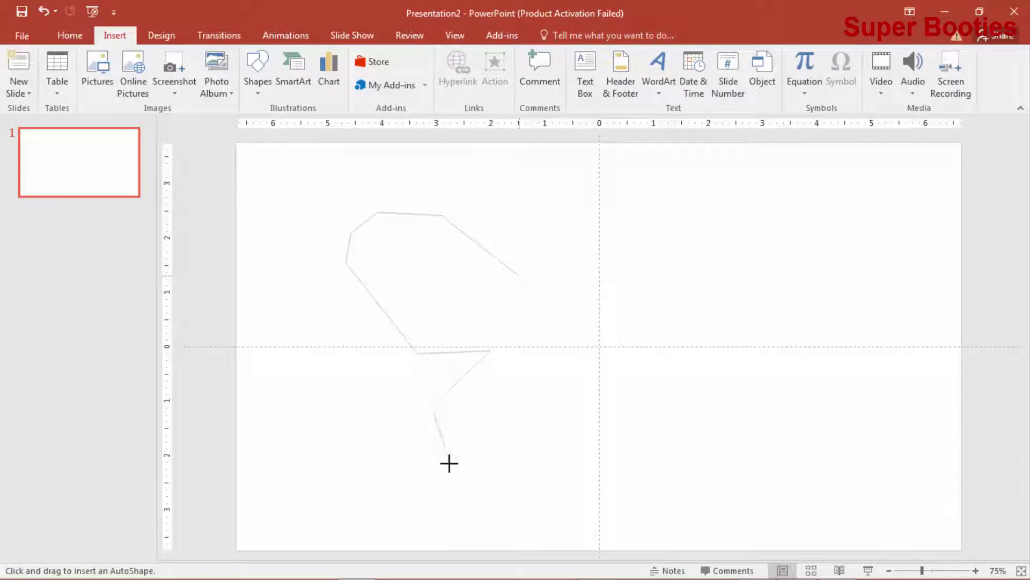
{"action": "left_click", "coordinate": [449, 462]}
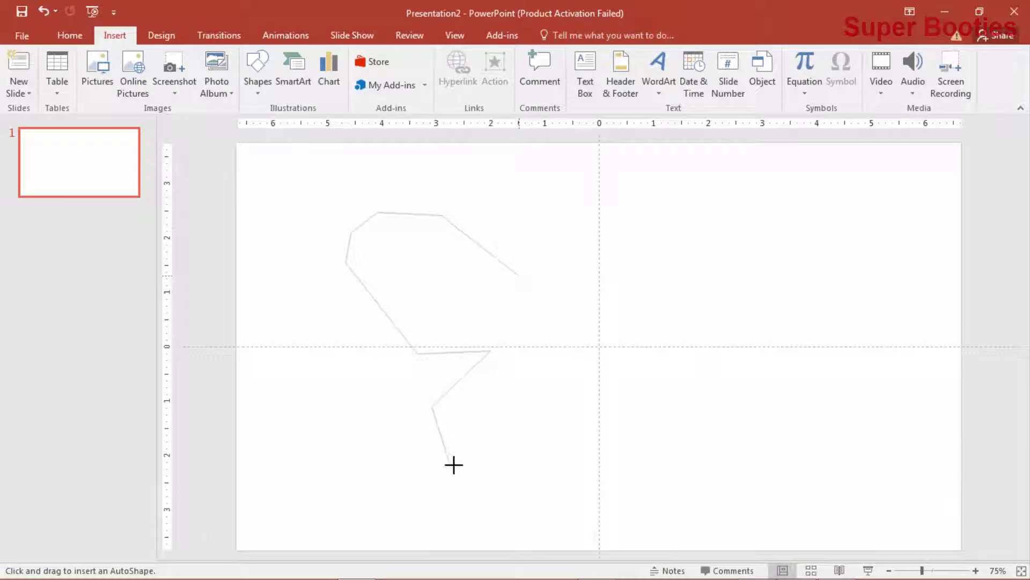
{"action": "left_click", "coordinate": [503, 489]}
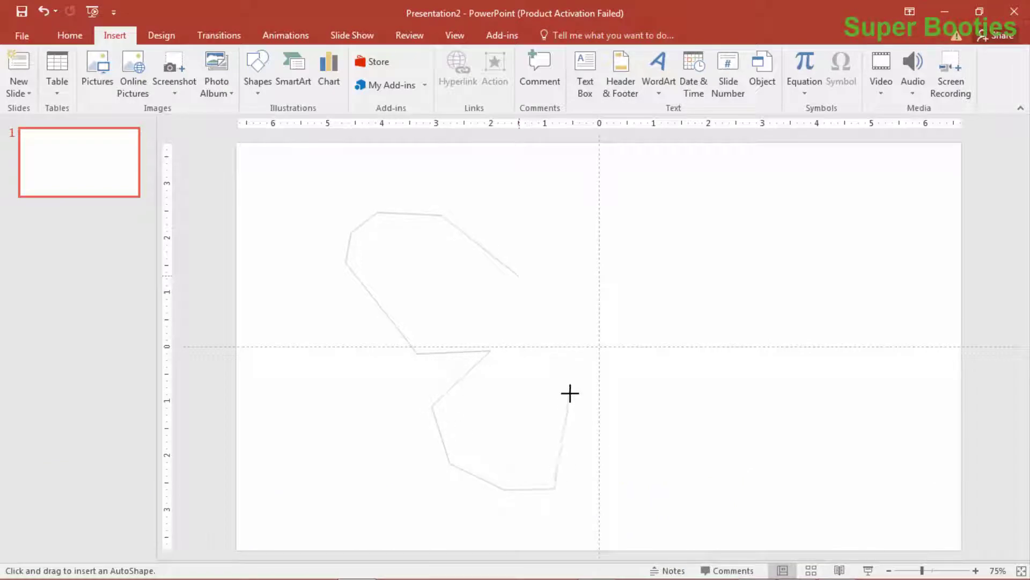
{"action": "left_click", "coordinate": [579, 380]}
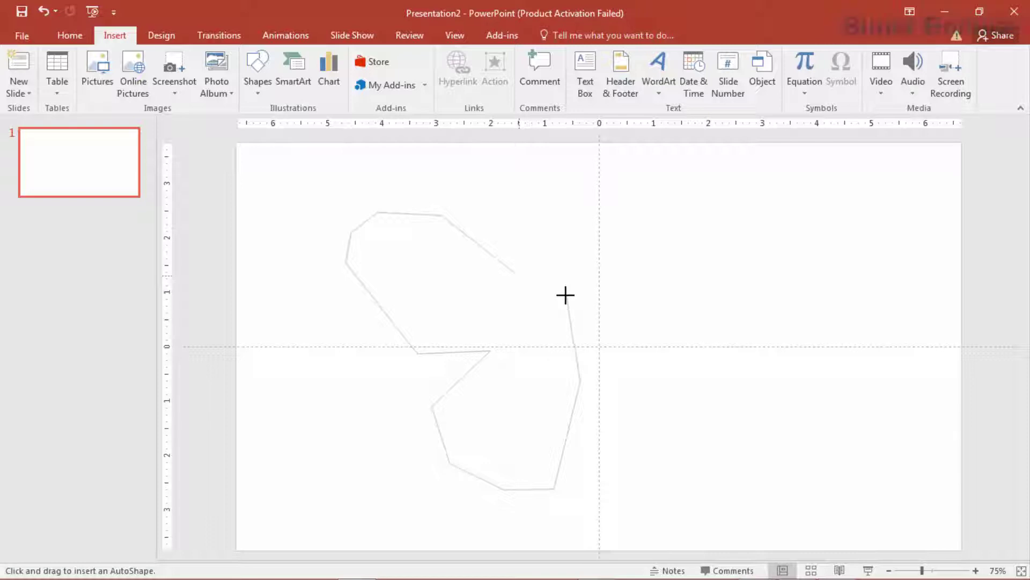
{"action": "left_click", "coordinate": [520, 277]}
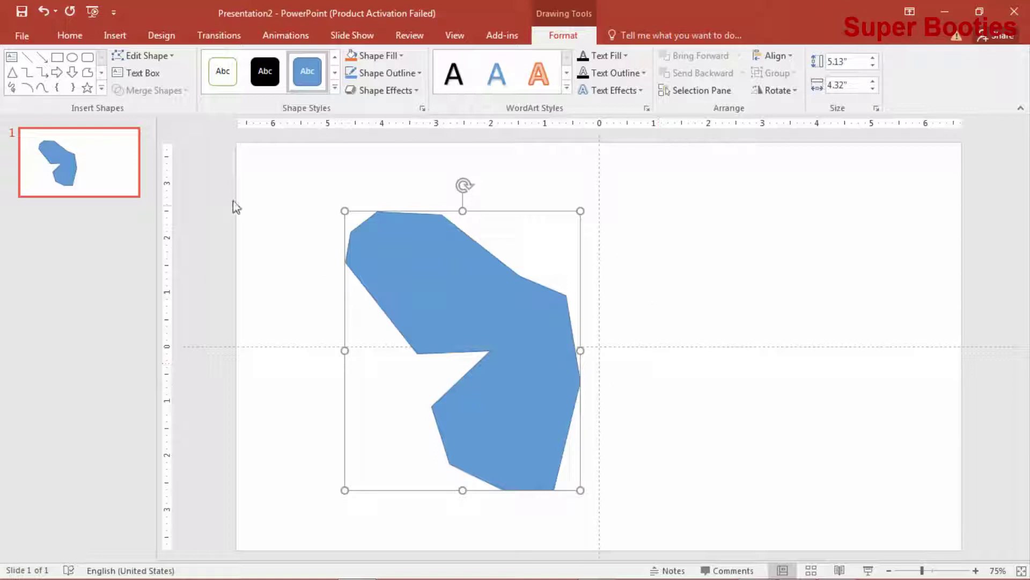
Enter Edit Points on the wing and make the top and upper-right vertices smooth
{"action": "left_click", "coordinate": [172, 56]}
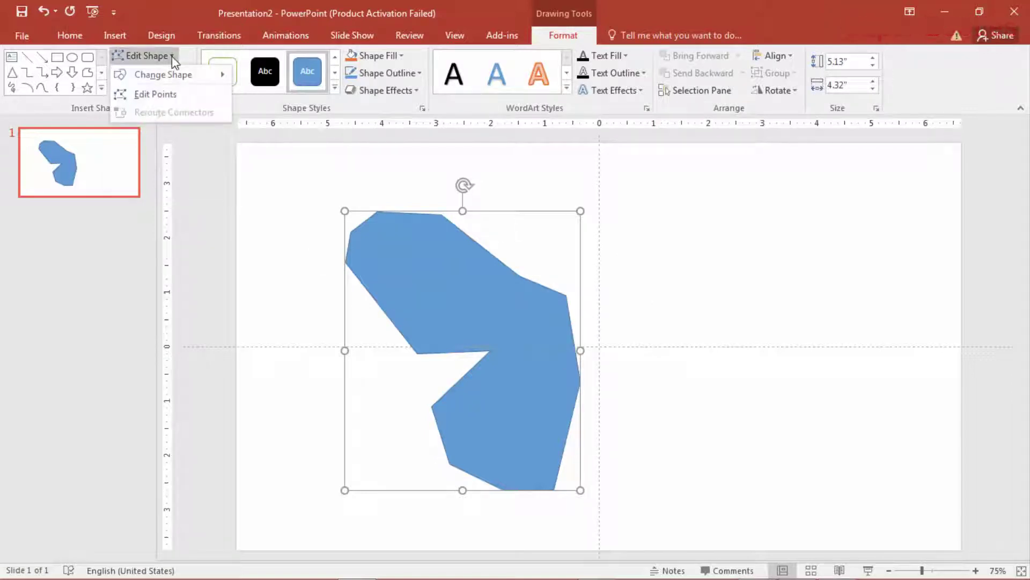
{"action": "left_click", "coordinate": [167, 89]}
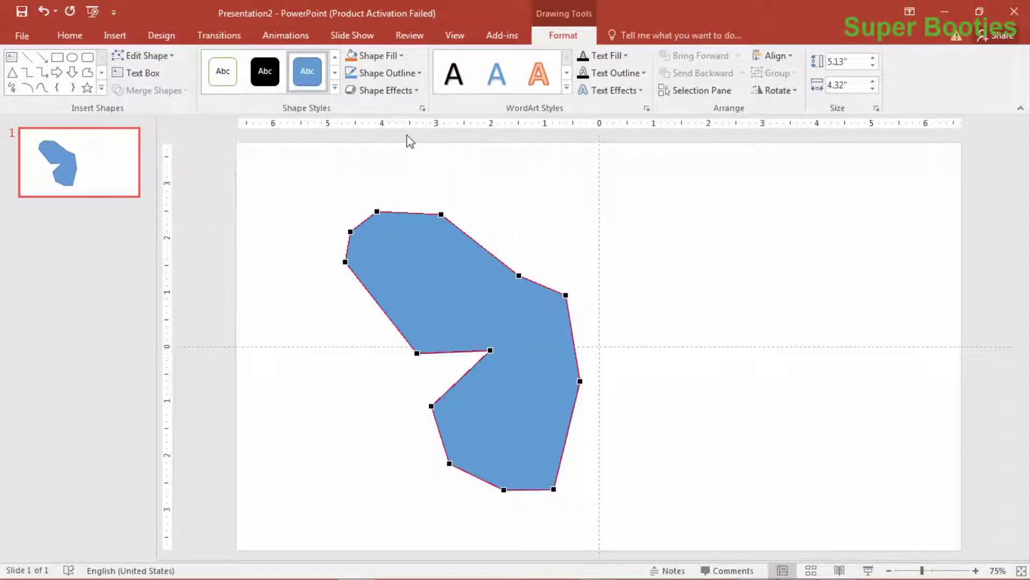
{"action": "left_click", "coordinate": [442, 214]}
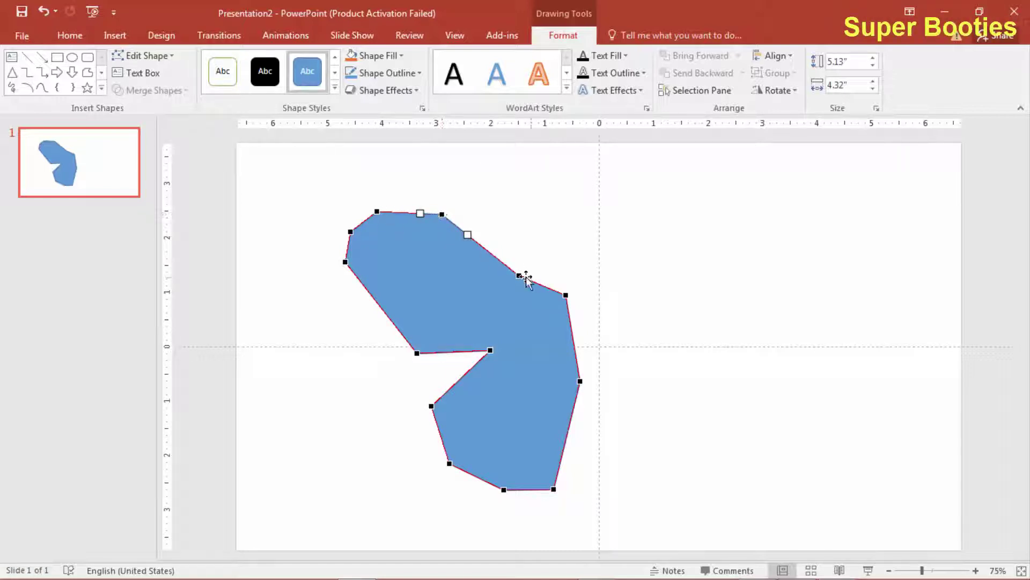
{"action": "right_click", "coordinate": [450, 217]}
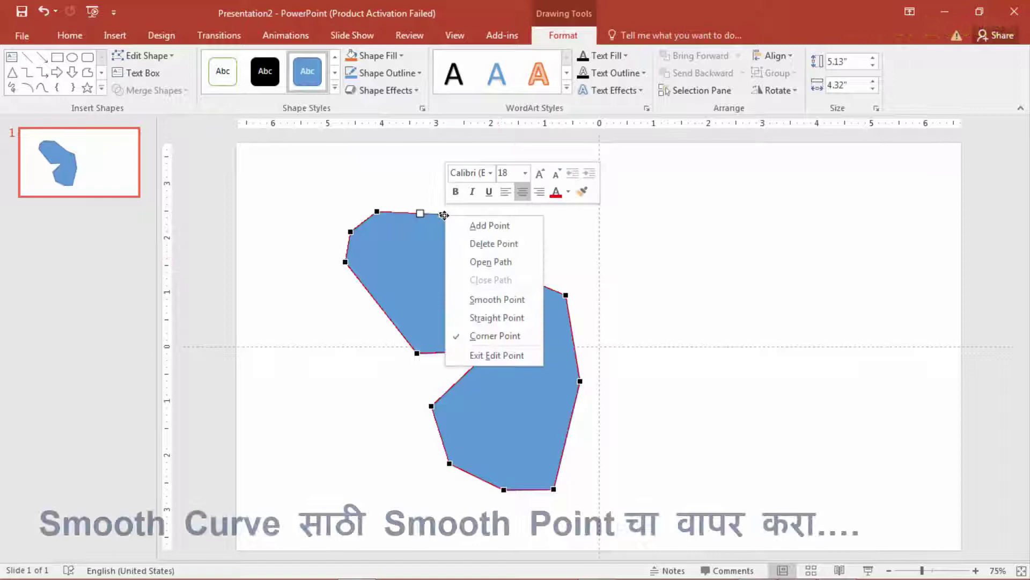
{"action": "left_click", "coordinate": [485, 297]}
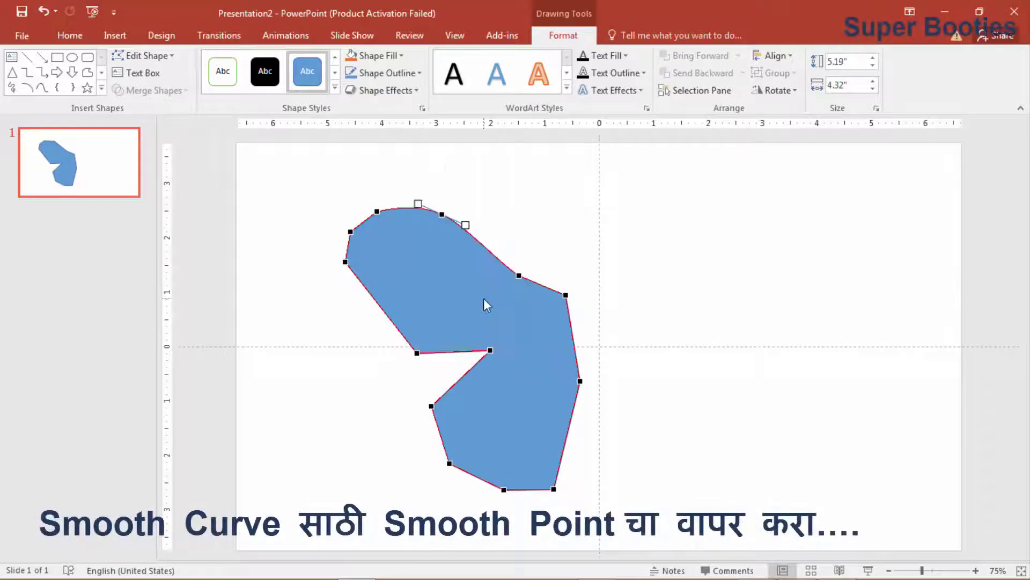
{"action": "right_click", "coordinate": [519, 275]}
{"action": "left_click", "coordinate": [560, 359]}
Smooth the right shoulder vertex and drag the upper-right edge into a fuller curve
{"action": "left_click", "coordinate": [566, 295]}
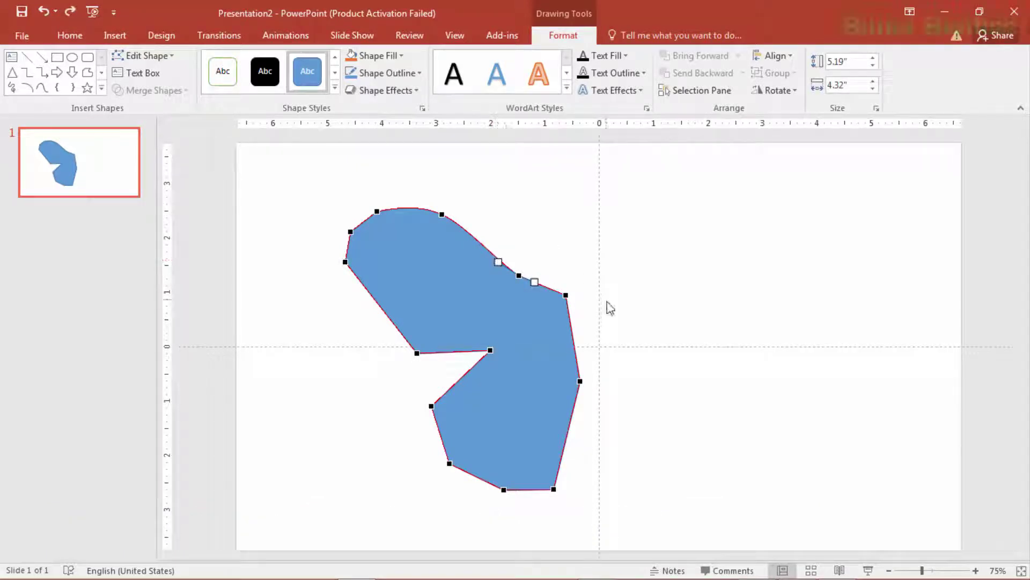
{"action": "right_click", "coordinate": [566, 295]}
{"action": "left_click", "coordinate": [593, 377]}
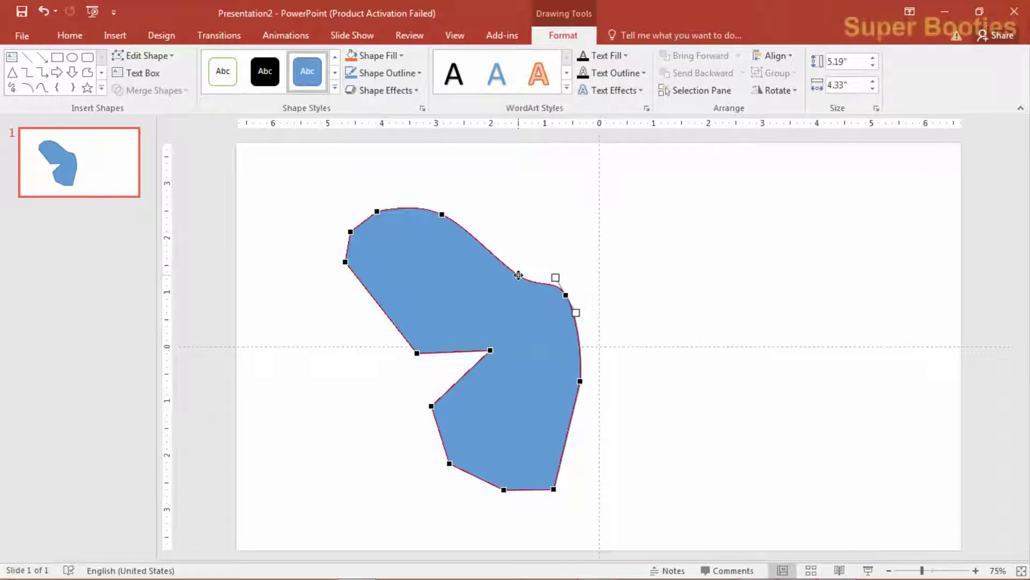
{"action": "key", "text": "ctrl+z"}
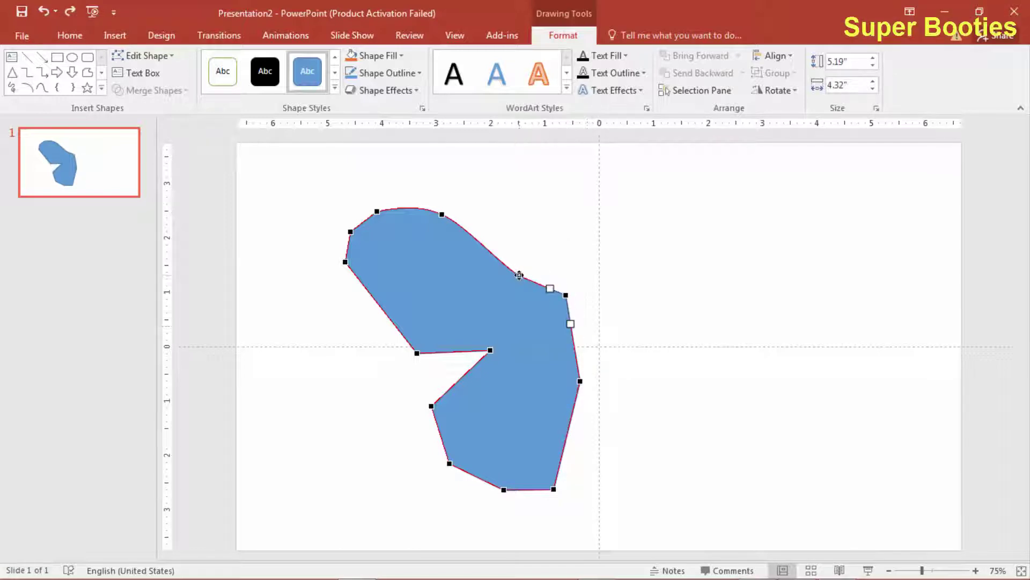
{"action": "left_click_drag", "start_coordinate": [519, 275], "coordinate": [525, 250]}
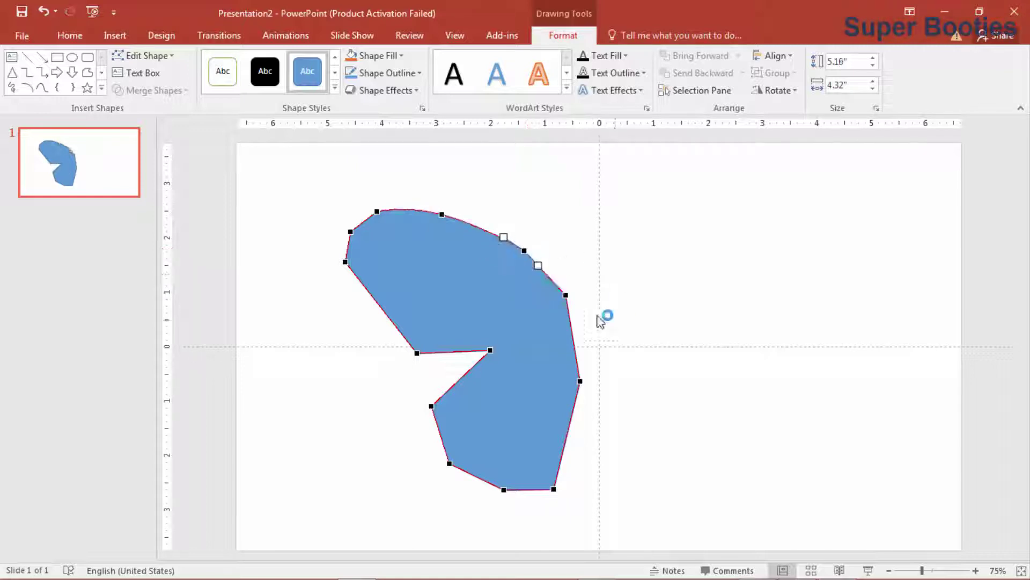
{"action": "right_click", "coordinate": [567, 295]}
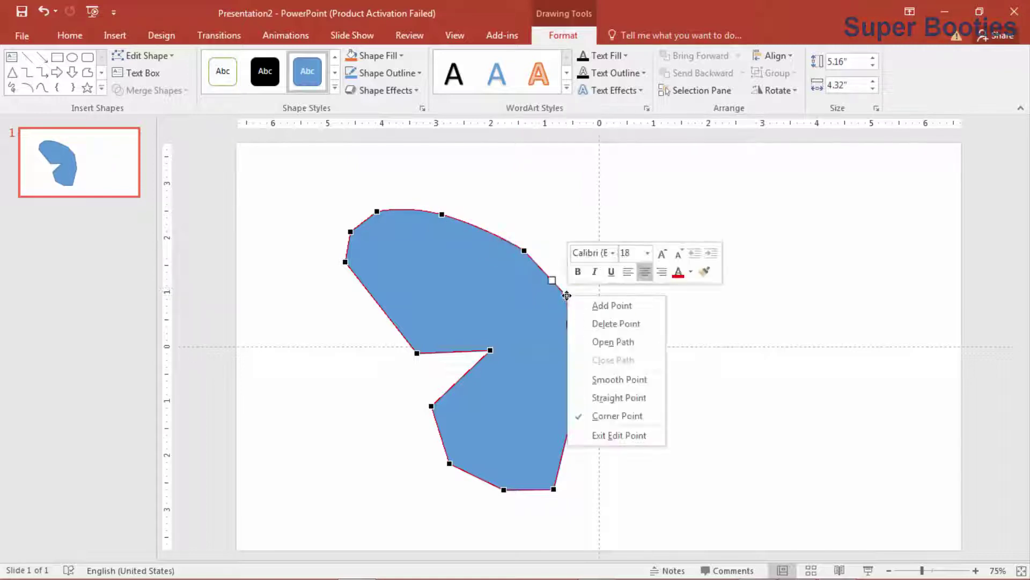
{"action": "left_click", "coordinate": [601, 378]}
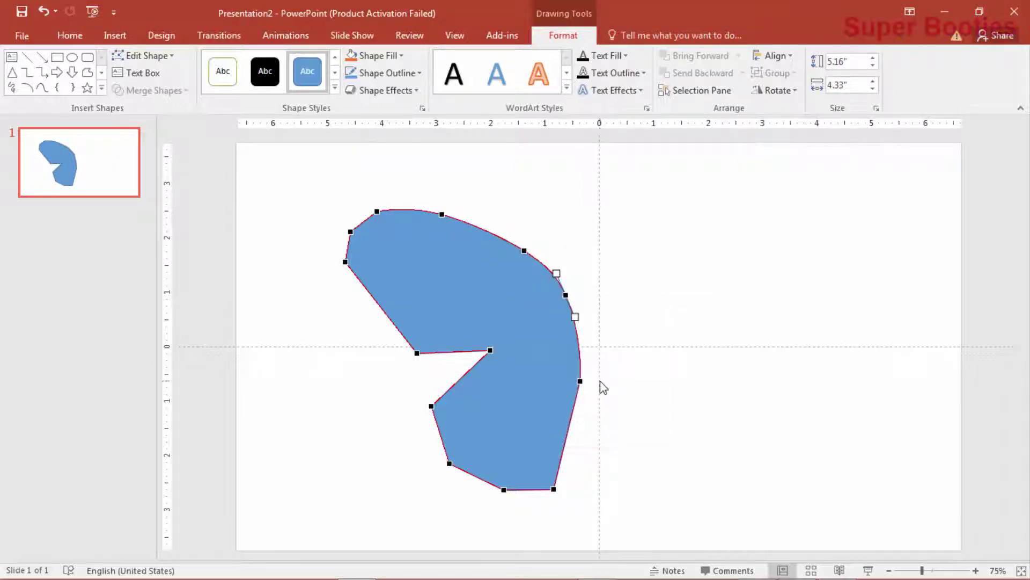
{"action": "right_click", "coordinate": [555, 489]}
Smooth the bottom-right and lower-left vertices and bulge the wing's right edge outward
{"action": "left_click", "coordinate": [593, 422]}
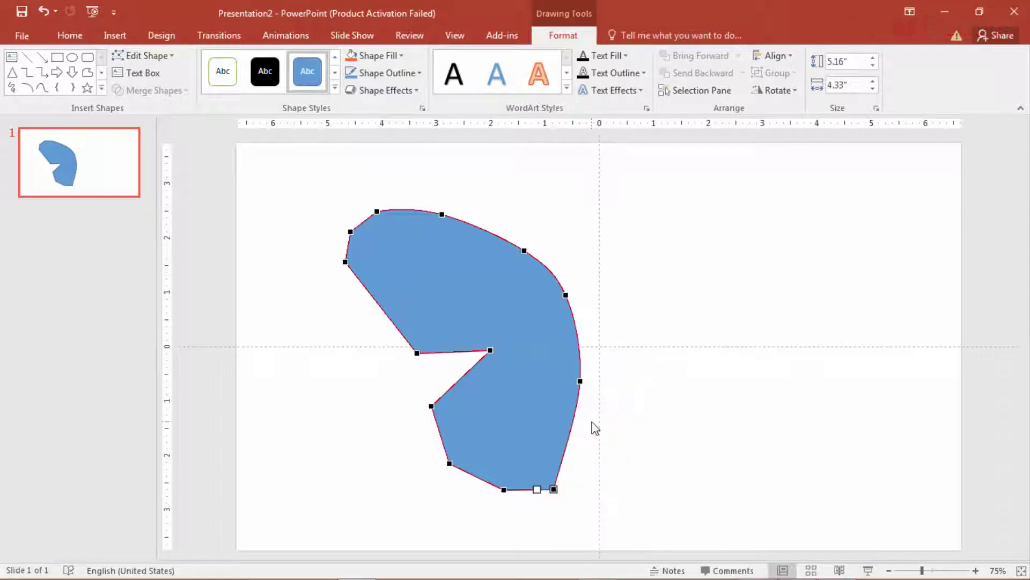
{"action": "left_click_drag", "start_coordinate": [581, 382], "coordinate": [585, 392]}
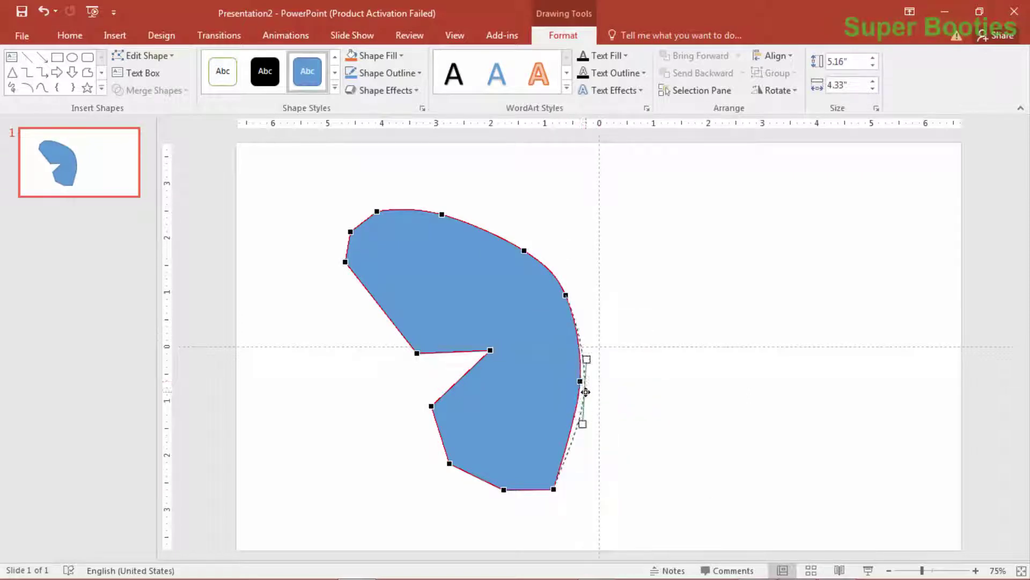
{"action": "right_click", "coordinate": [450, 463]}
{"action": "left_click", "coordinate": [493, 397]}
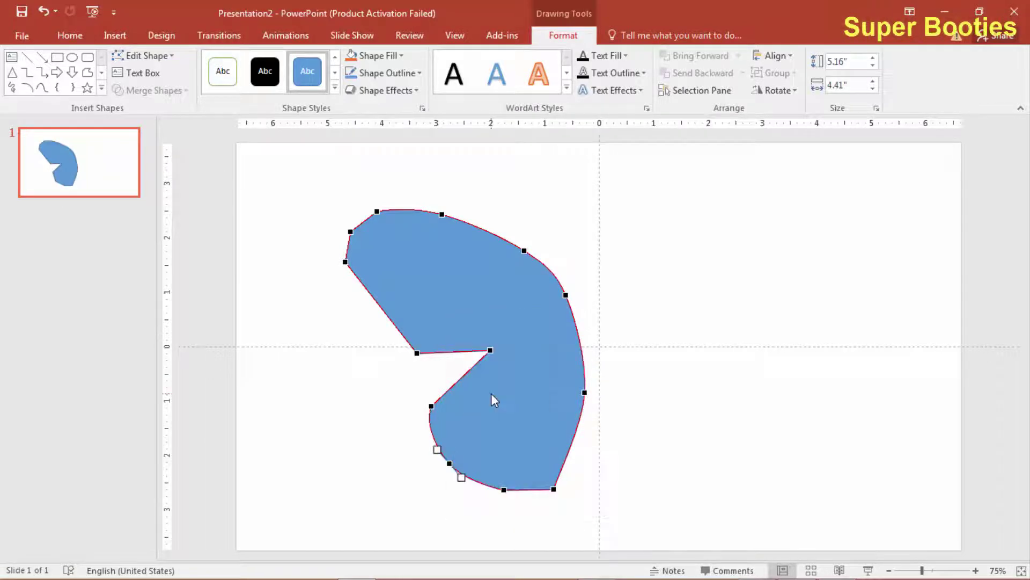
{"action": "left_click", "coordinate": [503, 489]}
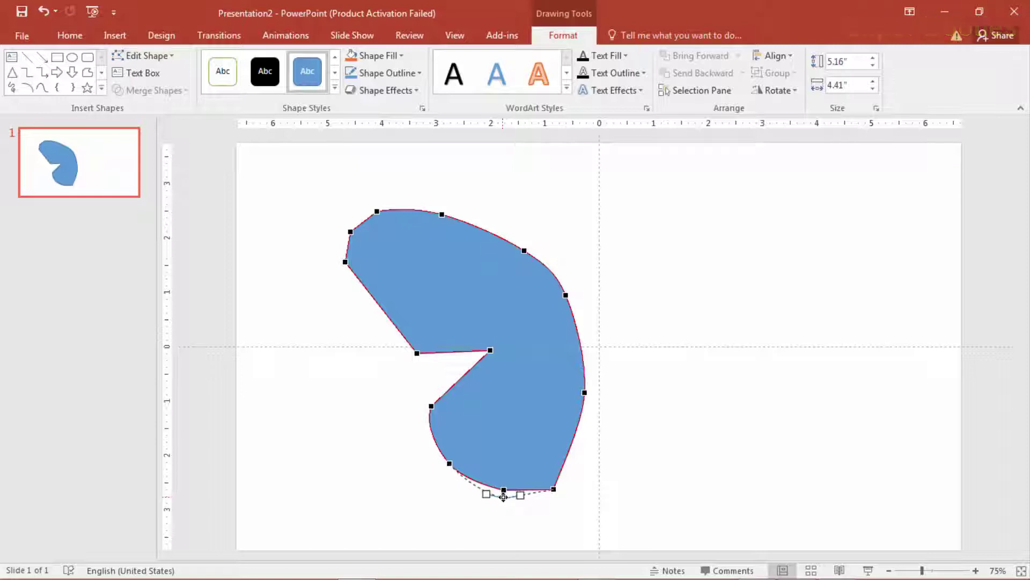
{"action": "right_click", "coordinate": [553, 487]}
{"action": "left_click", "coordinate": [586, 422]}
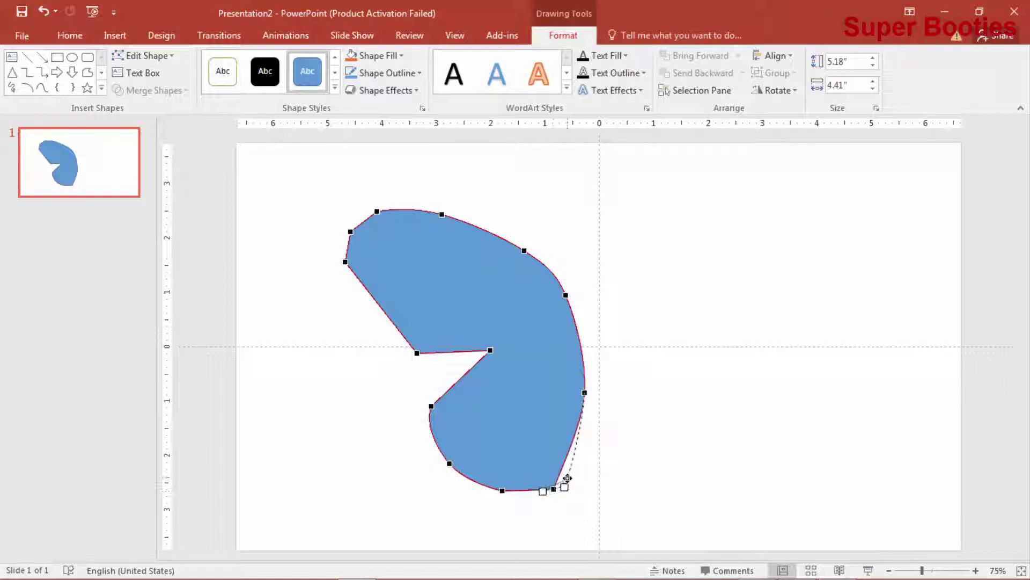
{"action": "left_click_drag", "start_coordinate": [564, 476], "coordinate": [565, 477]}
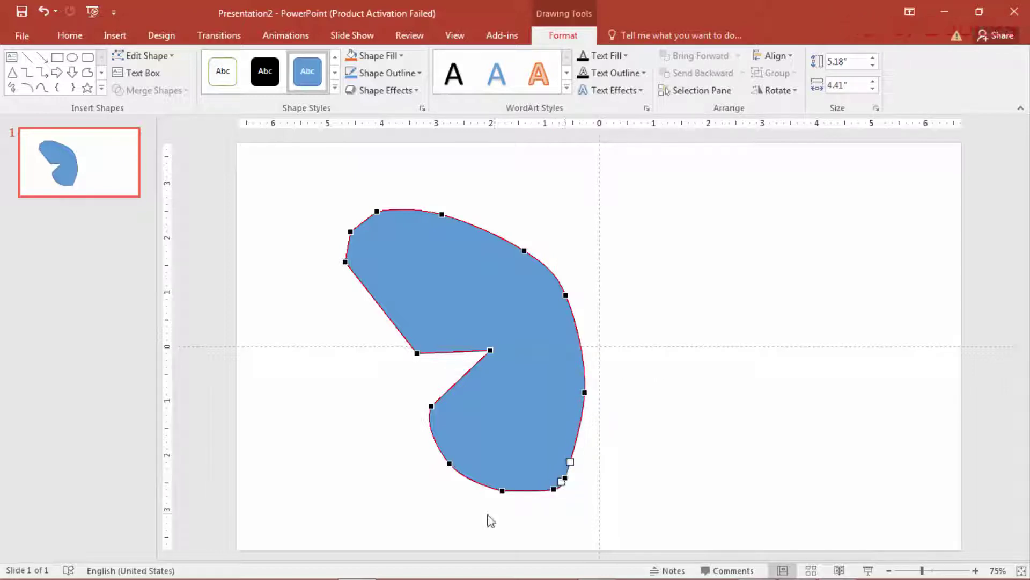
Pull the bottom point down and right, and delete the extra lower-right point
{"action": "key", "text": "ctrl+z"}
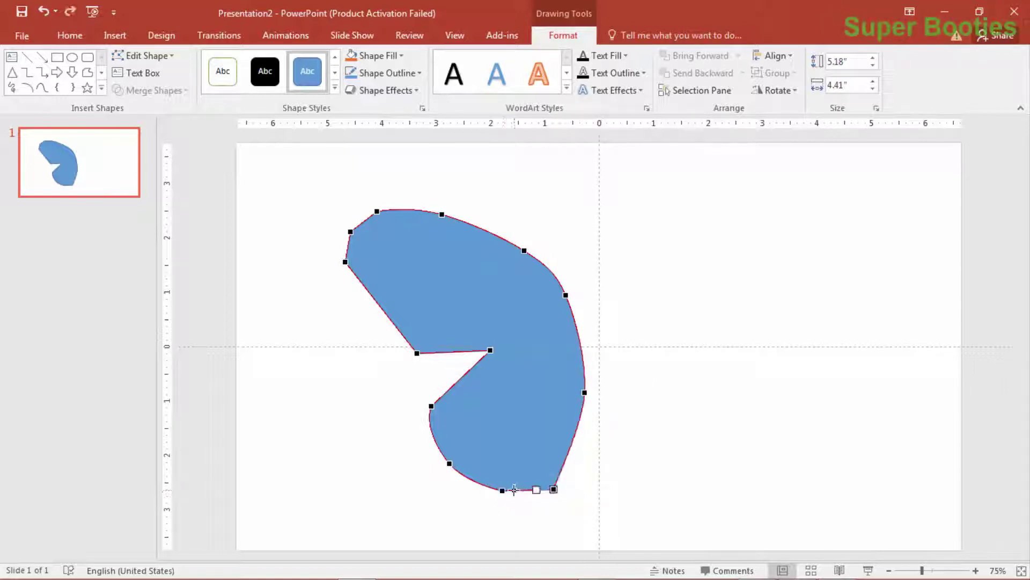
{"action": "mouse_move", "coordinate": [502, 491]}
{"action": "left_mouse_down"}
{"action": "mouse_move", "coordinate": [516, 501]}
{"action": "mouse_move", "coordinate": [509, 493]}
{"action": "left_mouse_up"}
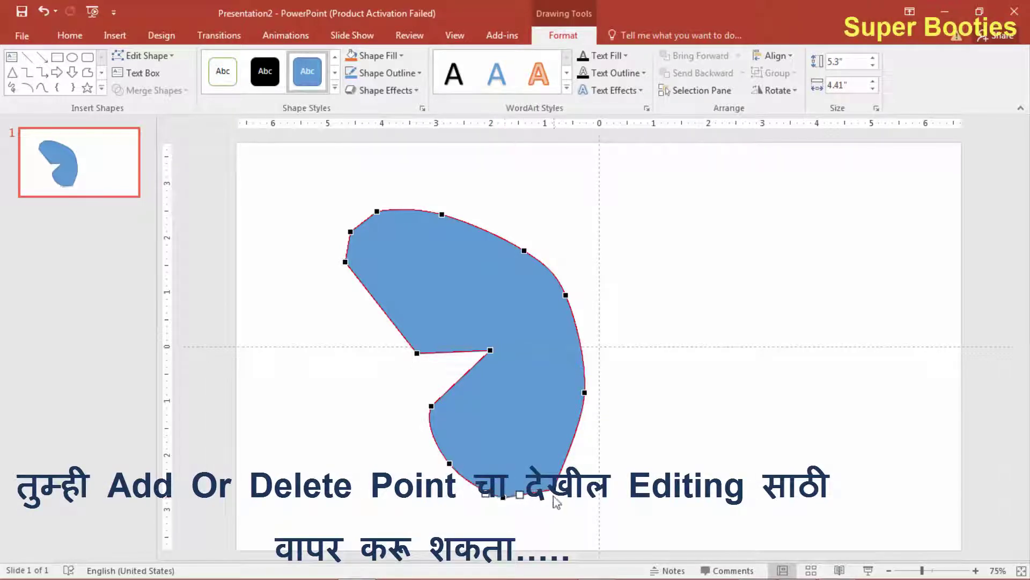
{"action": "left_click", "coordinate": [566, 460]}
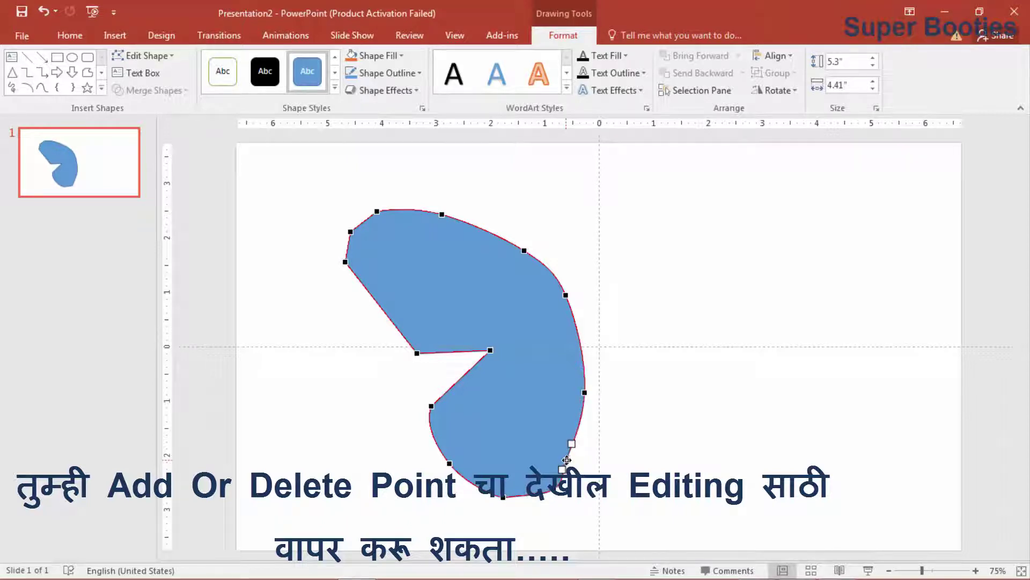
{"action": "right_click", "coordinate": [556, 489]}
{"action": "left_click", "coordinate": [602, 369]}
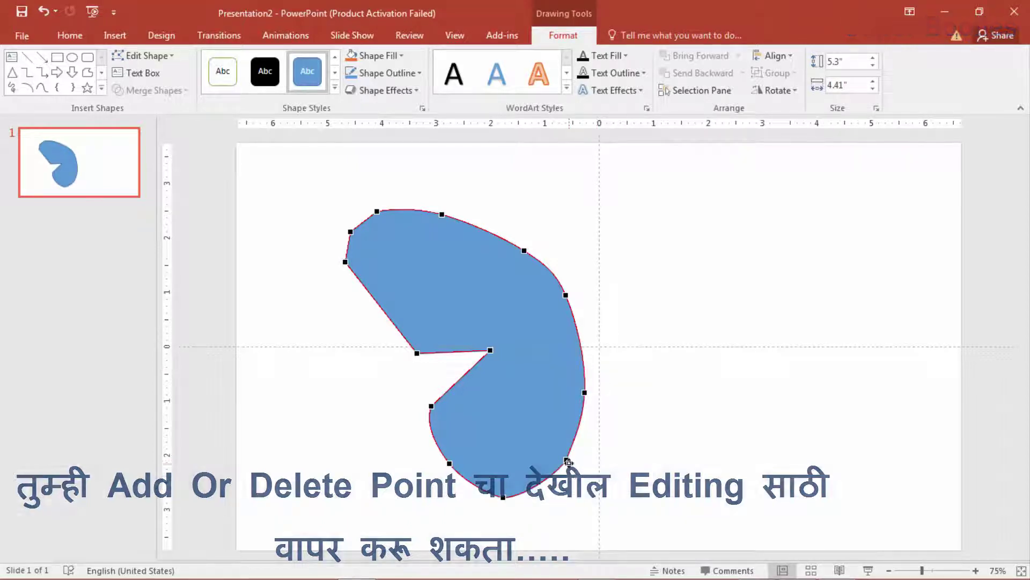
Smooth the lower and inner notch points and delete the upper-left point
{"action": "right_click", "coordinate": [430, 406]}
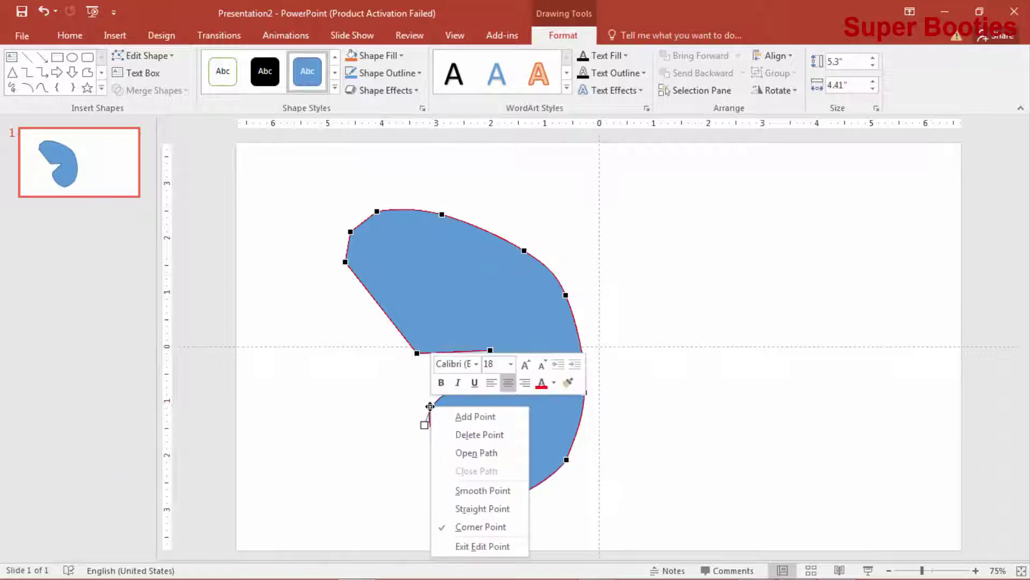
{"action": "left_click", "coordinate": [470, 491]}
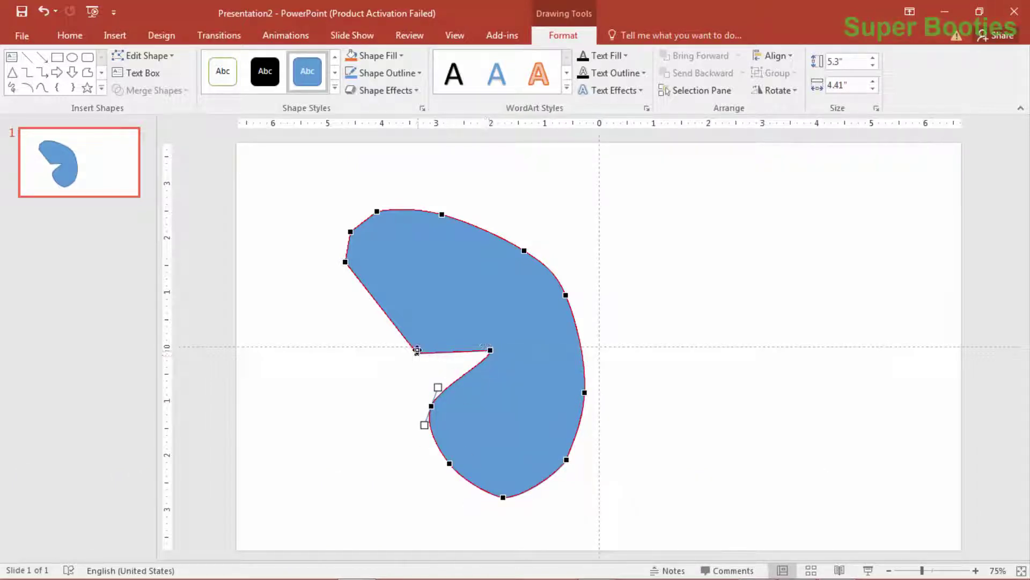
{"action": "right_click", "coordinate": [417, 355]}
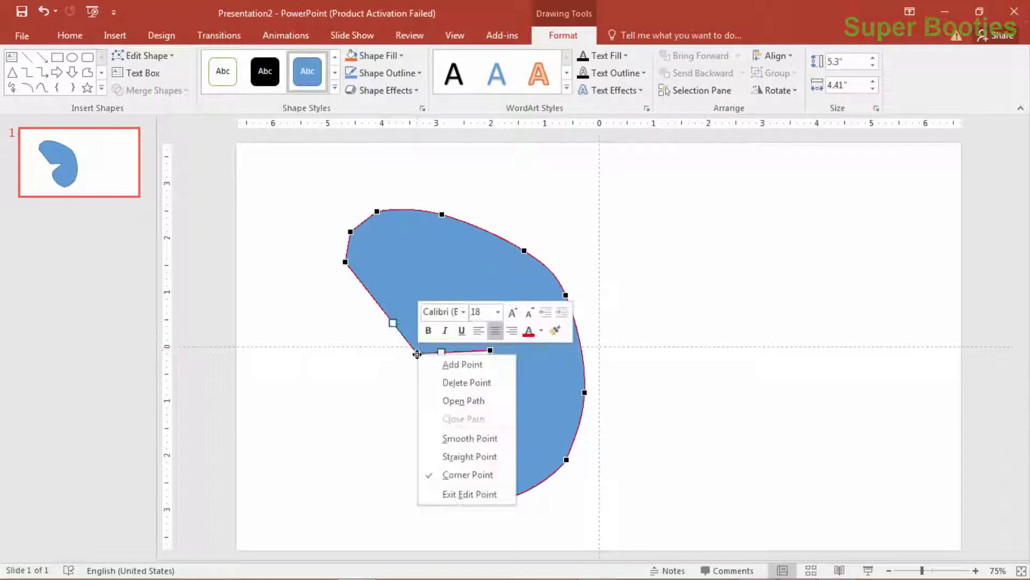
{"action": "left_click", "coordinate": [445, 437]}
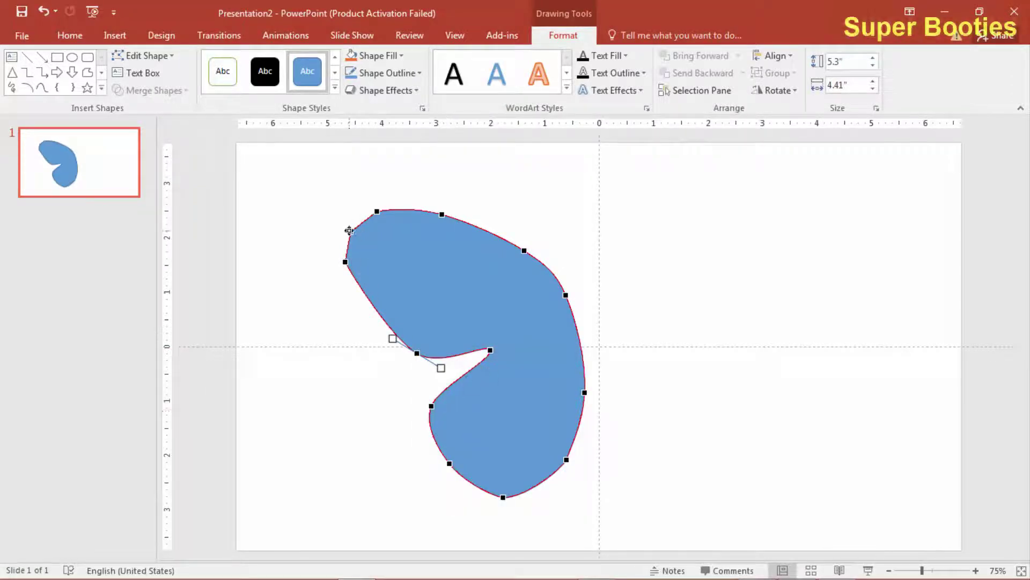
{"action": "right_click", "coordinate": [349, 230]}
{"action": "left_click", "coordinate": [391, 312]}
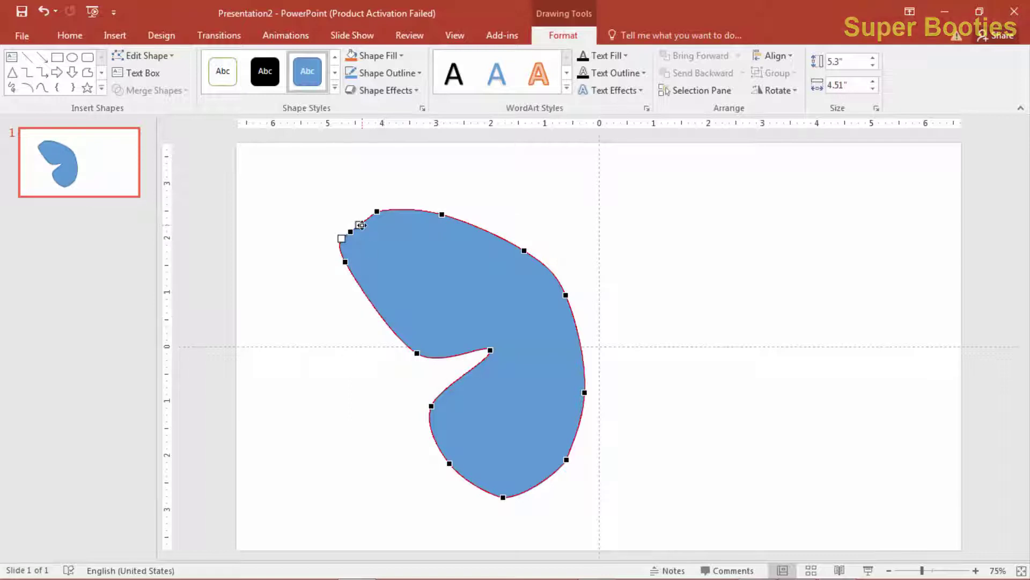
{"action": "right_click", "coordinate": [349, 231]}
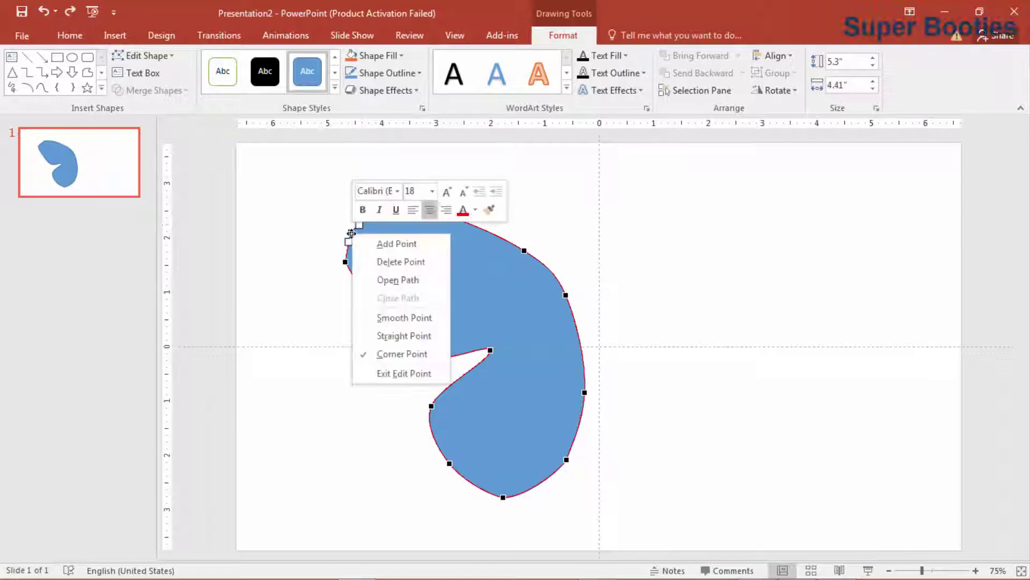
{"action": "left_click", "coordinate": [384, 262]}
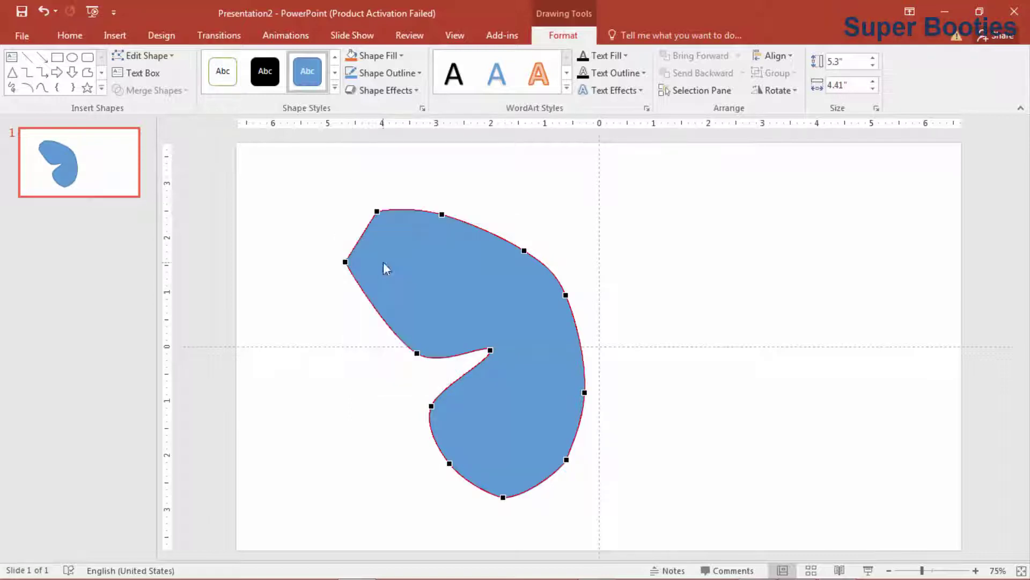
Smooth the left and top points, round the top-left curve, and finish point editing
{"action": "right_click", "coordinate": [345, 261]}
{"action": "left_click", "coordinate": [377, 346]}
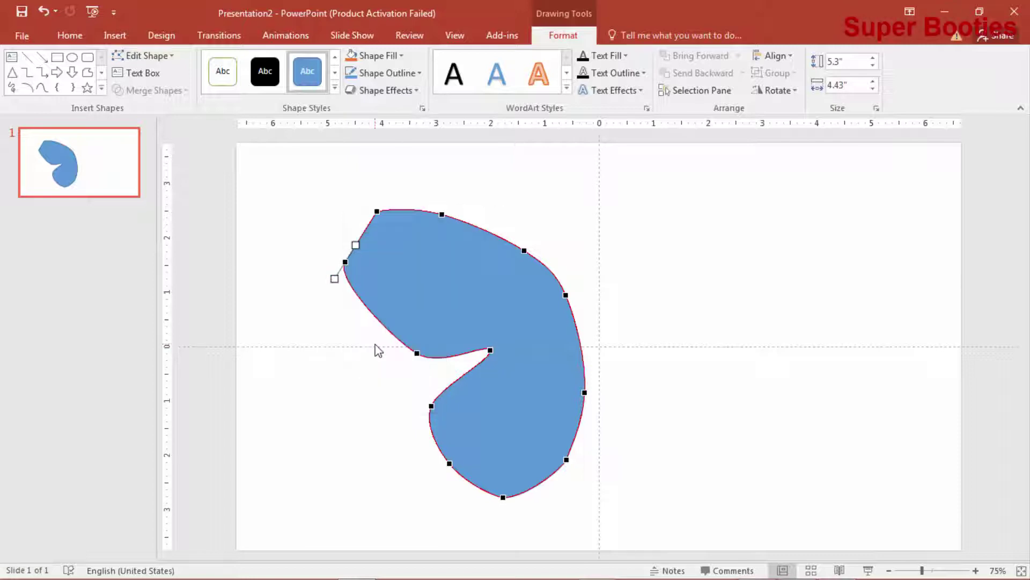
{"action": "right_click", "coordinate": [378, 210]}
{"action": "left_click", "coordinate": [410, 295]}
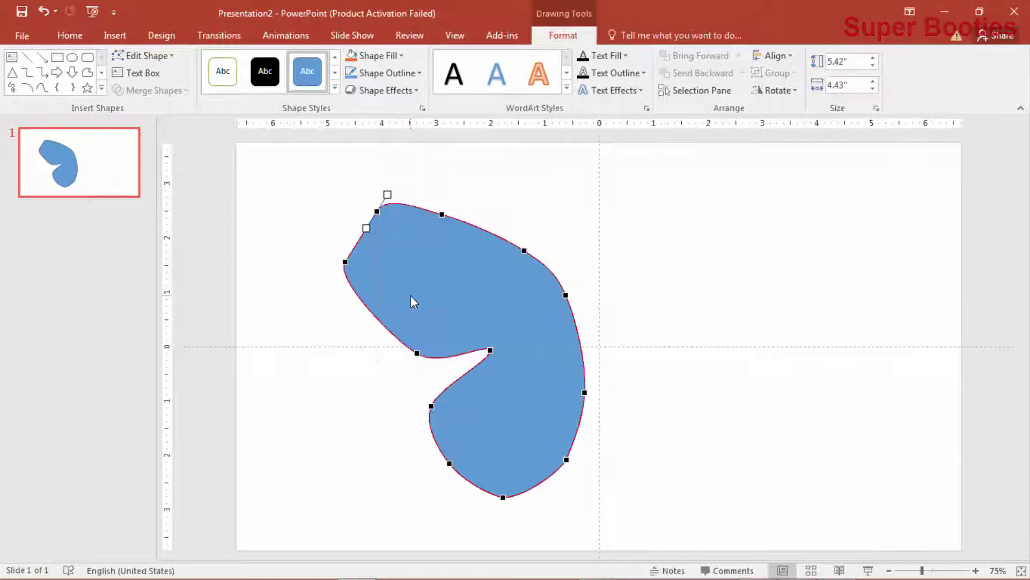
{"action": "mouse_move", "coordinate": [365, 229]}
{"action": "left_mouse_down"}
{"action": "mouse_move", "coordinate": [365, 208]}
{"action": "mouse_move", "coordinate": [350, 215]}
{"action": "left_mouse_up"}
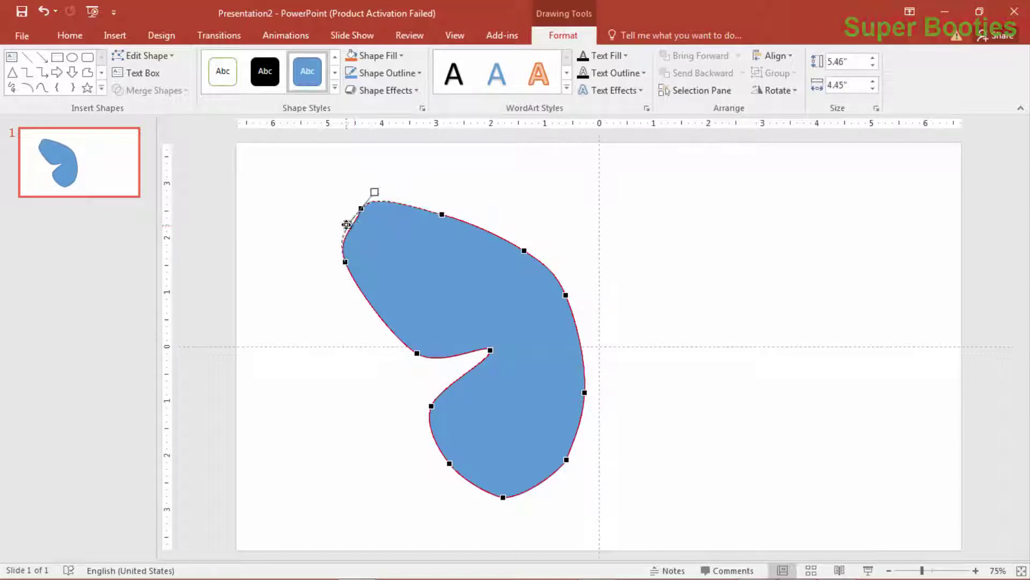
{"action": "left_click", "coordinate": [664, 450]}
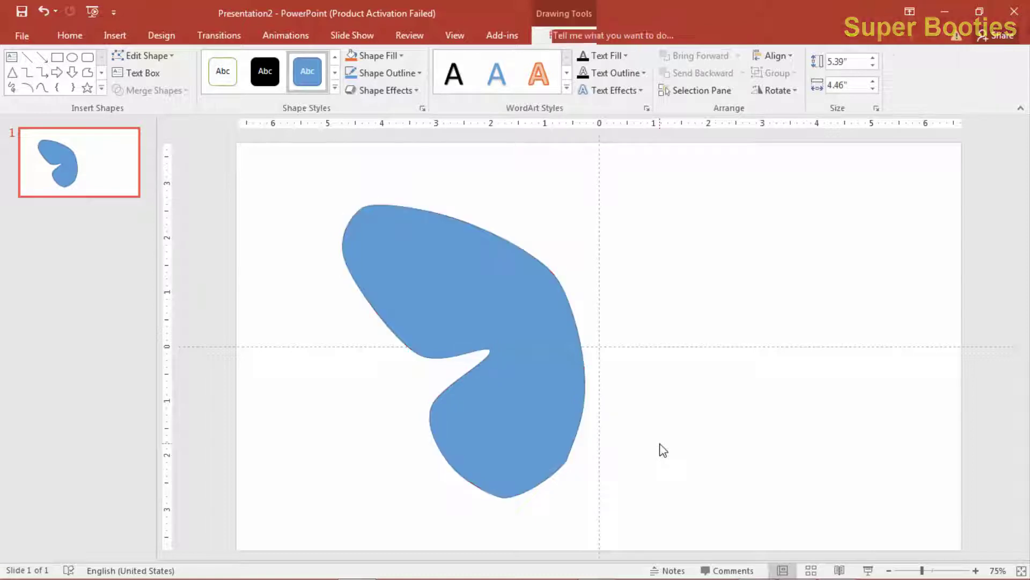
Reopen Edit Points on the wing, bulge its right side and adjust the bottom and lower-left points
{"action": "left_click", "coordinate": [581, 424]}
{"action": "left_click", "coordinate": [143, 55]}
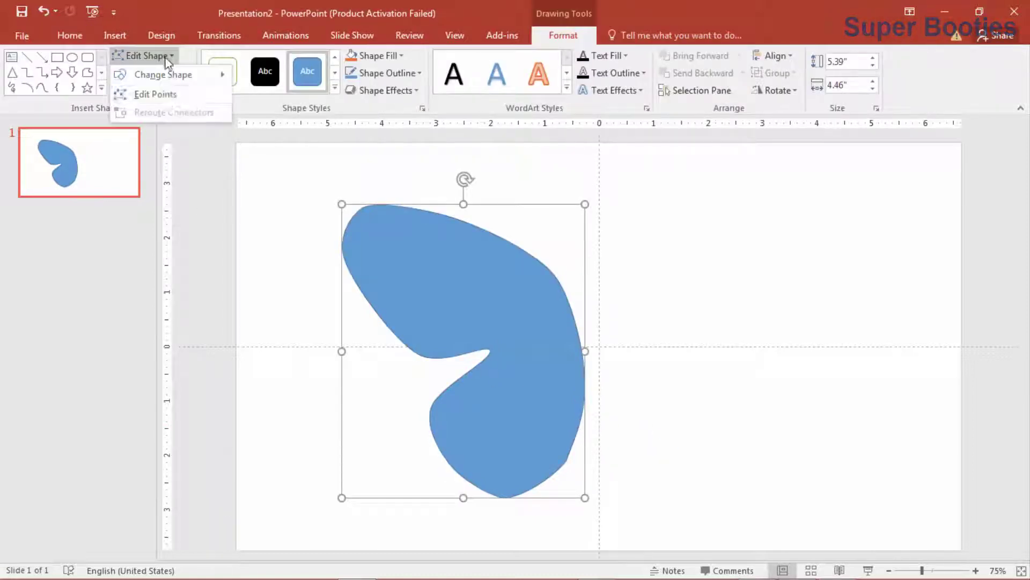
{"action": "left_click", "coordinate": [145, 92]}
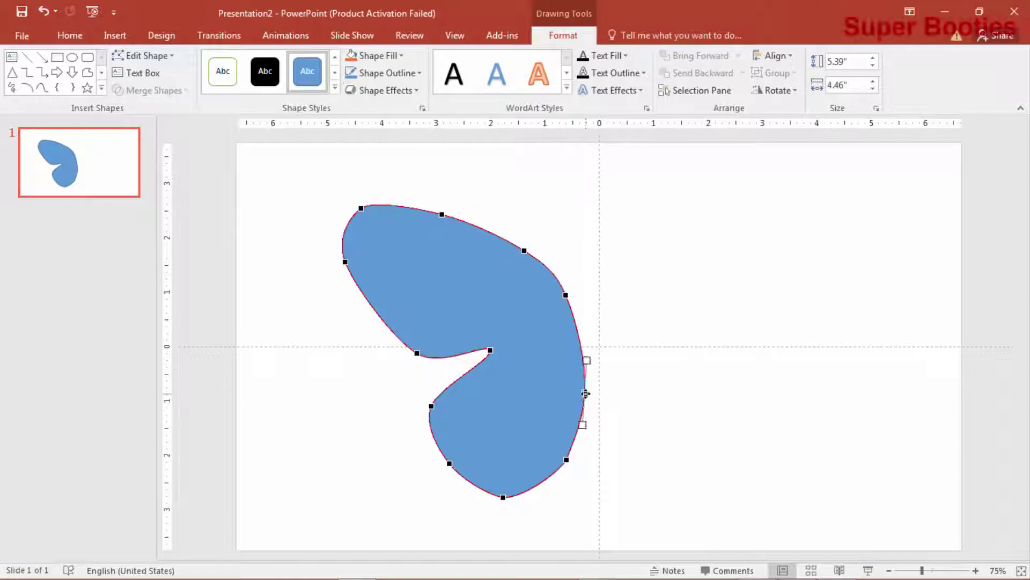
{"action": "left_click_drag", "start_coordinate": [585, 393], "coordinate": [592, 384]}
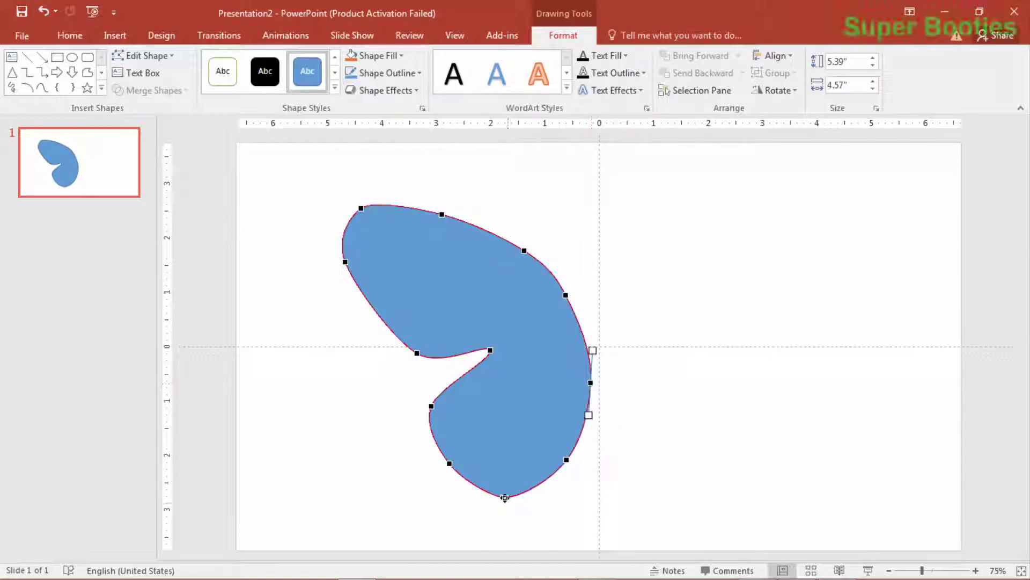
{"action": "left_click_drag", "start_coordinate": [499, 493], "coordinate": [498, 492]}
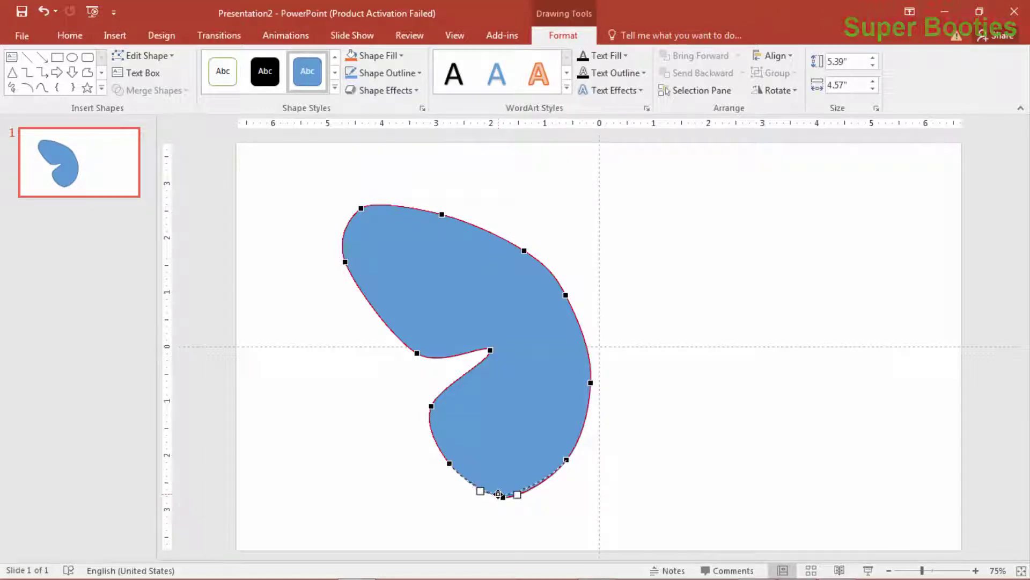
{"action": "left_click", "coordinate": [449, 462]}
{"action": "left_click_drag", "start_coordinate": [449, 462], "coordinate": [439, 471]}
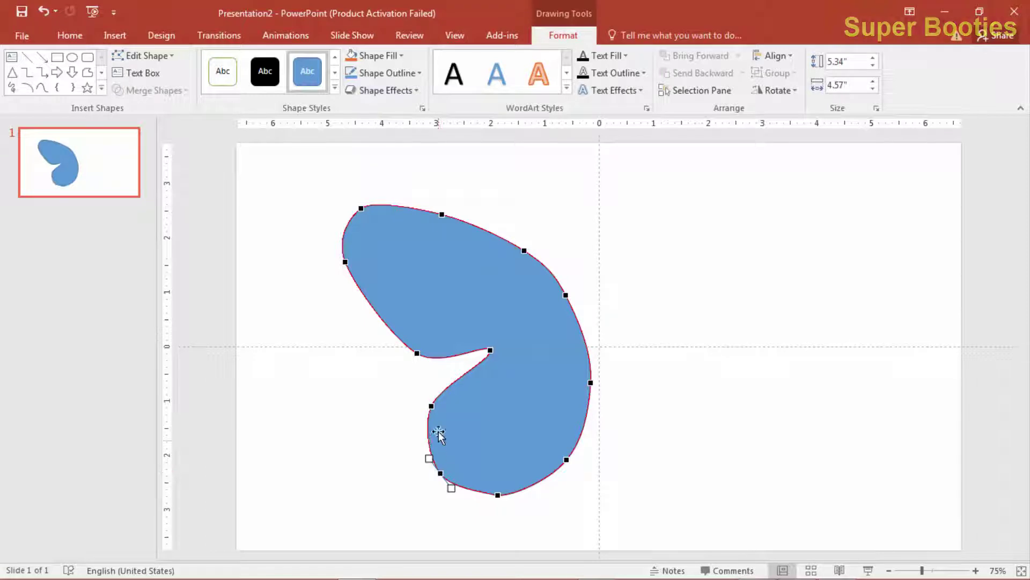
Reshape the notch, upper-right and top curves, and set the left notch point to Straight Point
{"action": "left_click", "coordinate": [490, 350]}
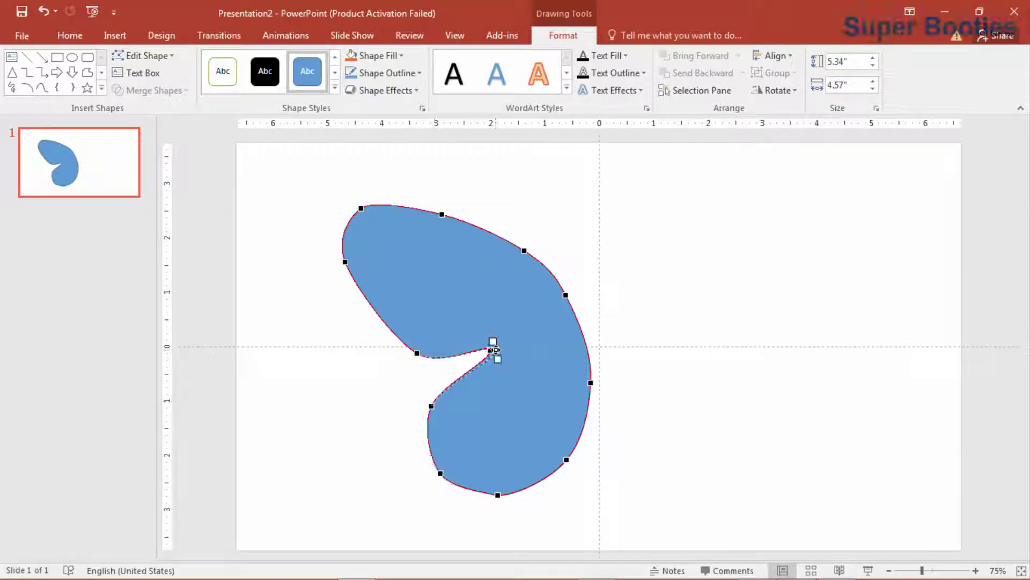
{"action": "left_click_drag", "start_coordinate": [496, 350], "coordinate": [489, 352]}
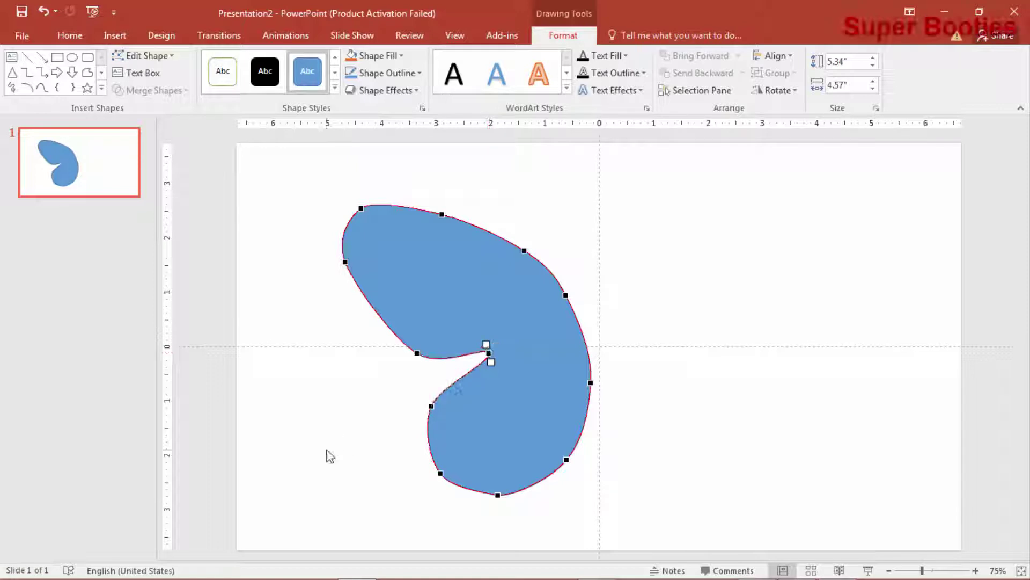
{"action": "left_click_drag", "start_coordinate": [525, 249], "coordinate": [518, 241]}
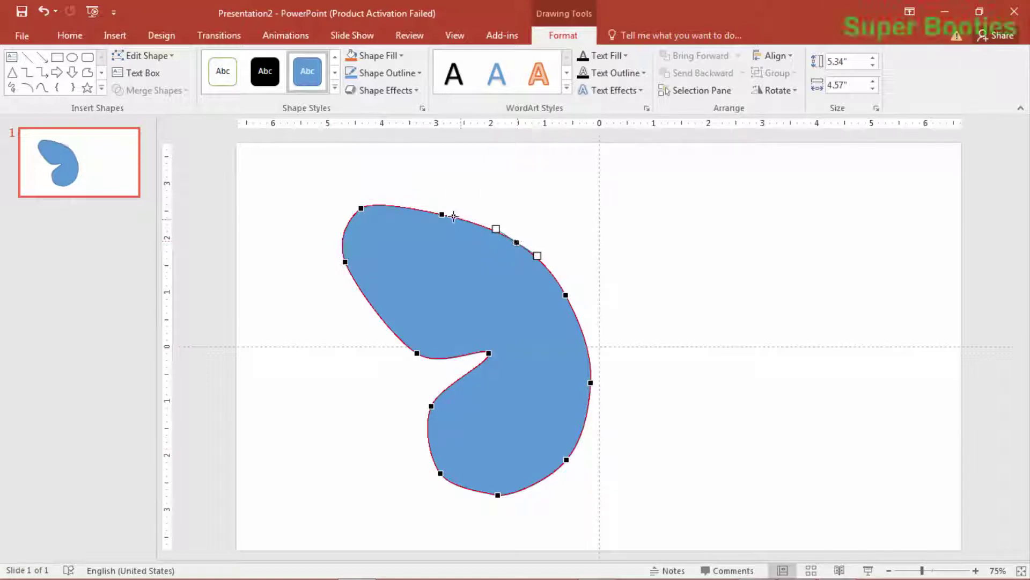
{"action": "left_click_drag", "start_coordinate": [442, 214], "coordinate": [441, 208]}
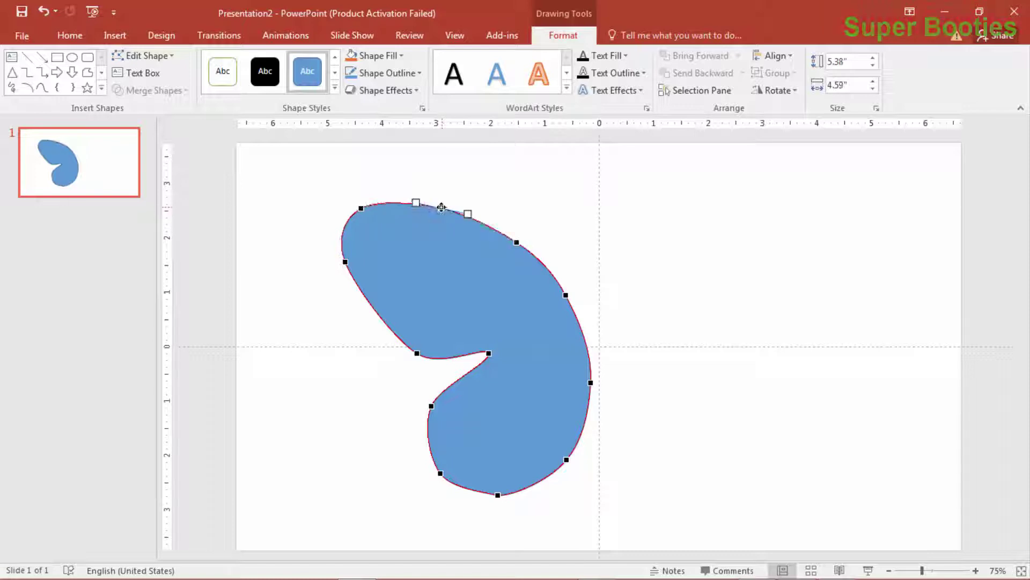
{"action": "left_click_drag", "start_coordinate": [413, 350], "coordinate": [398, 348]}
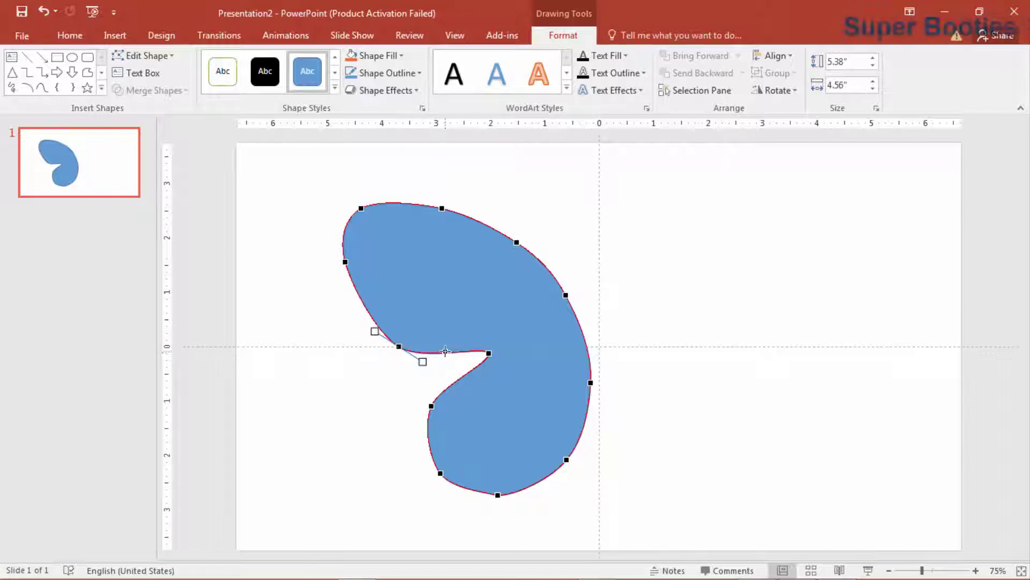
{"action": "right_click", "coordinate": [398, 343]}
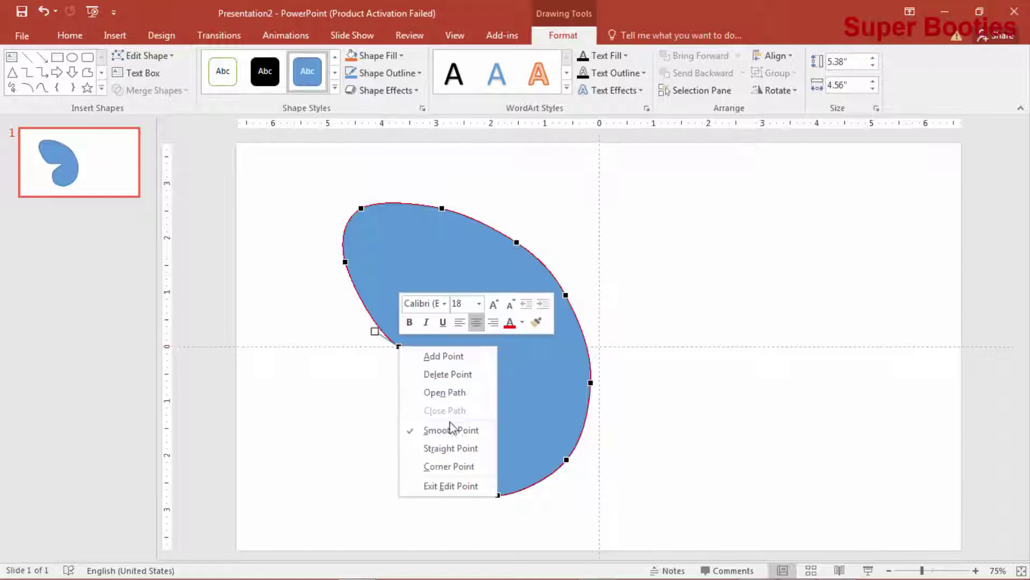
{"action": "left_click", "coordinate": [452, 441]}
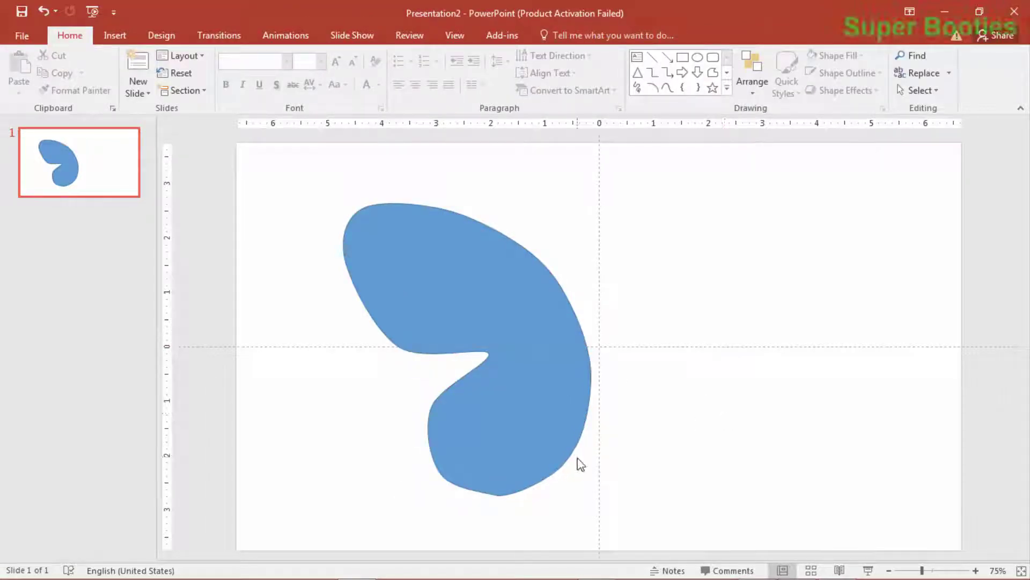
Copy and paste the wing, placing the duplicate over the original
{"action": "left_click", "coordinate": [566, 462]}
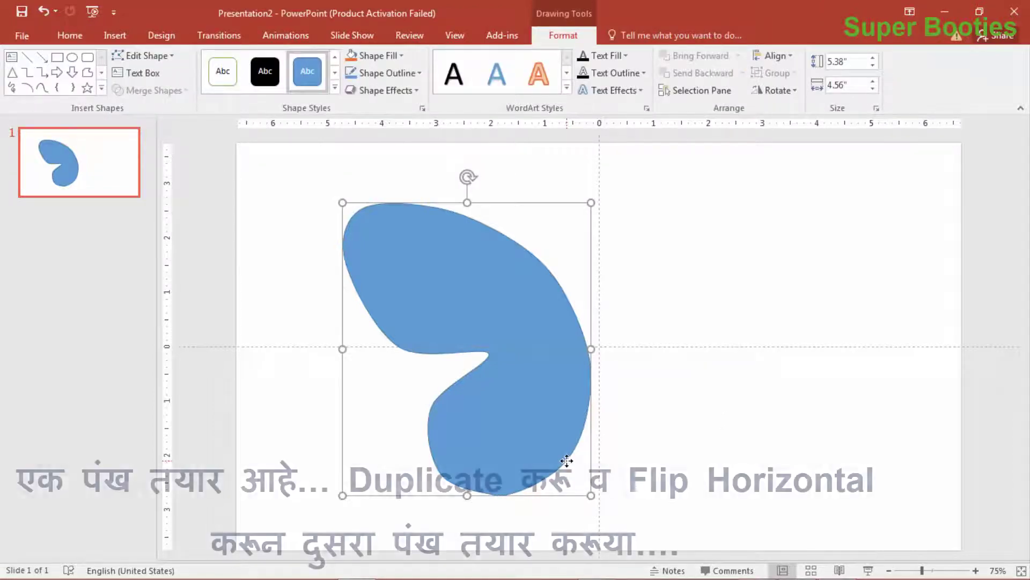
{"action": "left_click", "coordinate": [70, 35]}
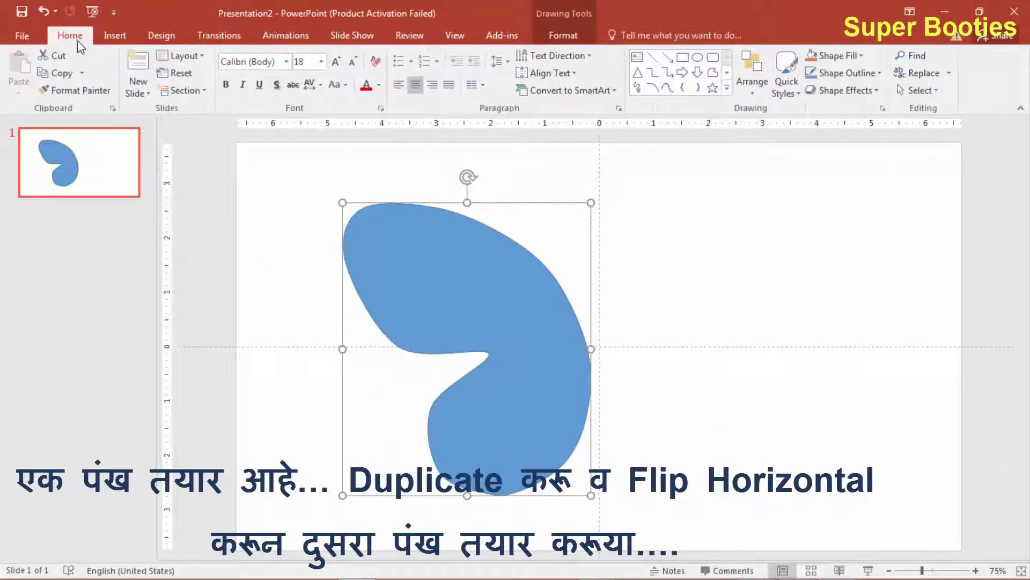
{"action": "left_click", "coordinate": [60, 73]}
{"action": "left_click", "coordinate": [12, 64]}
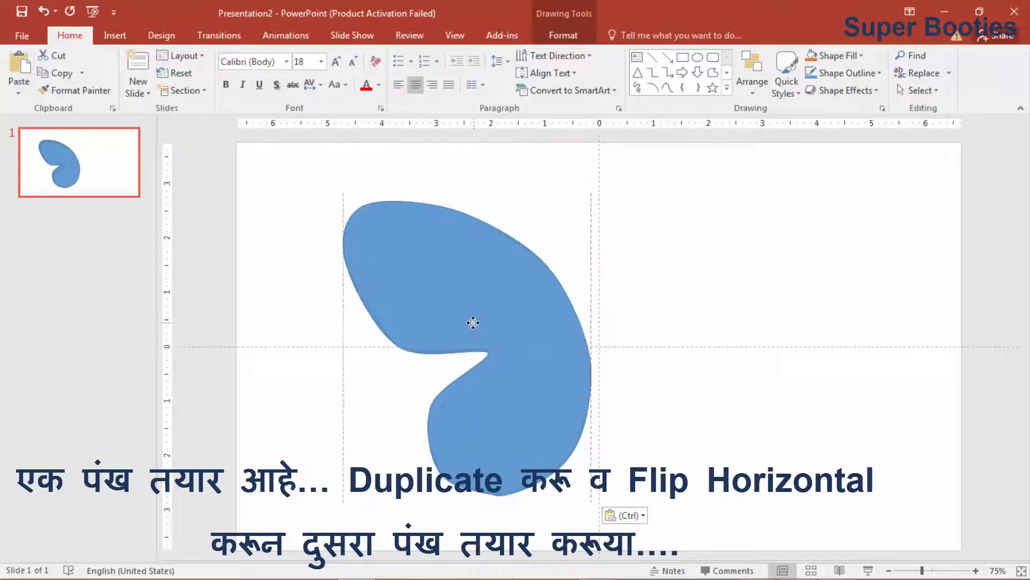
{"action": "left_click_drag", "start_coordinate": [481, 330], "coordinate": [474, 328]}
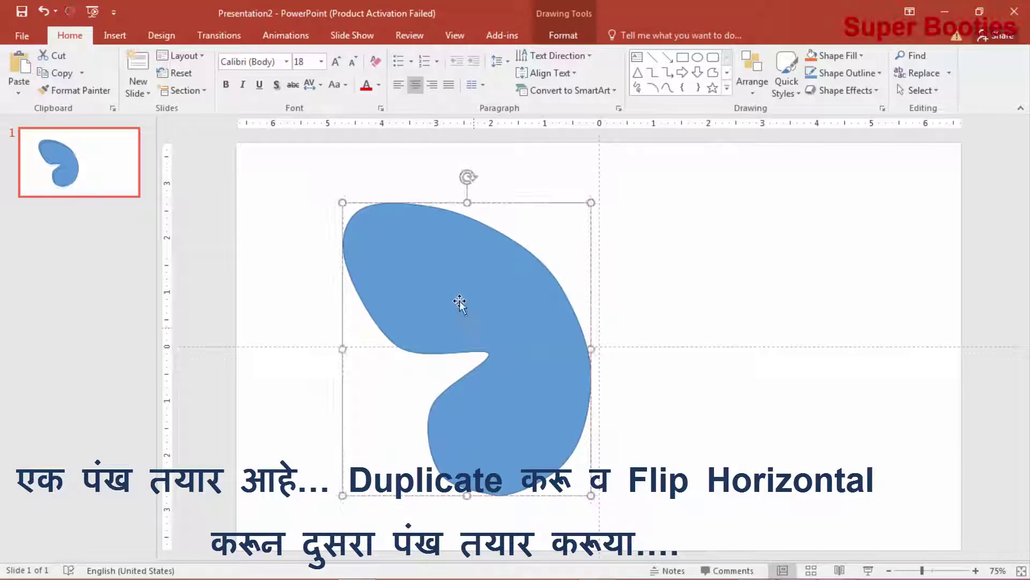
Flip the copy horizontally and drag it to the right of the original wing
{"action": "left_click", "coordinate": [569, 36]}
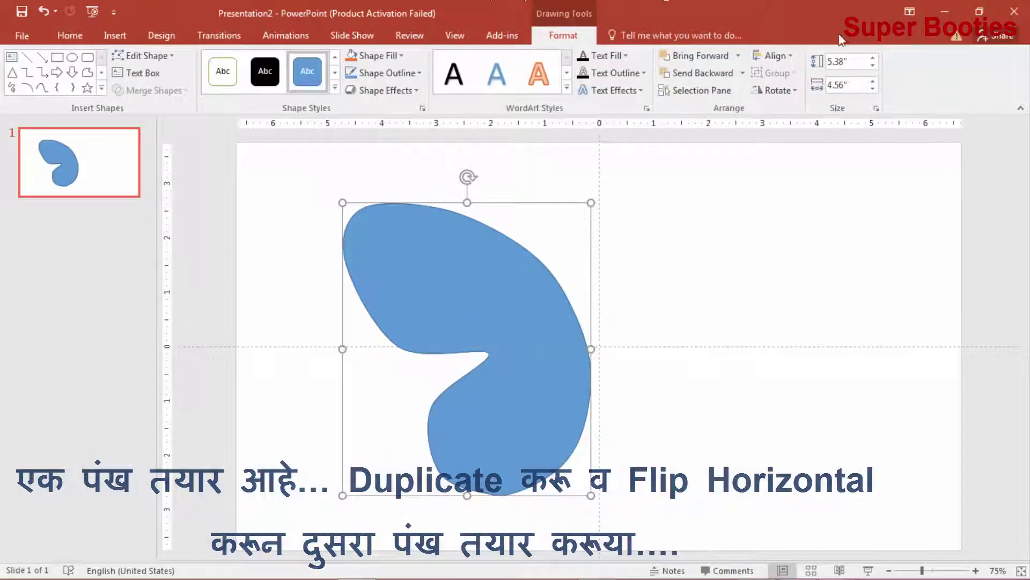
{"action": "left_click", "coordinate": [793, 91]}
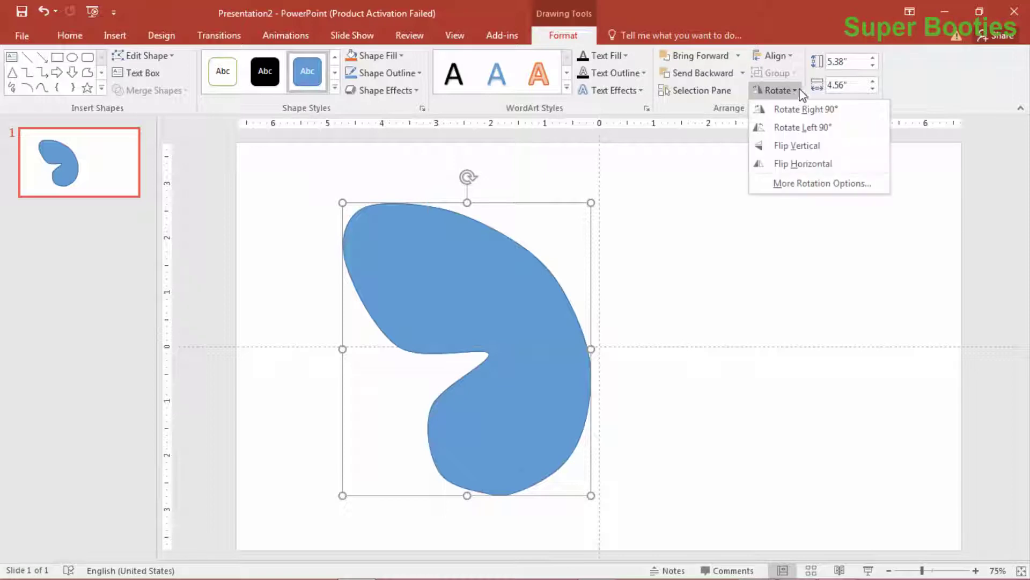
{"action": "left_click", "coordinate": [835, 169]}
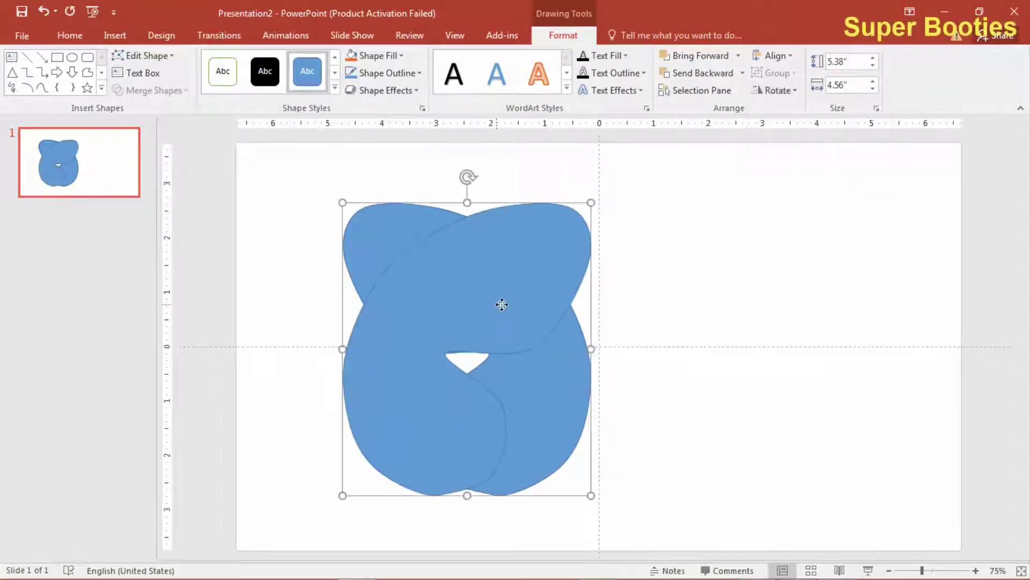
{"action": "mouse_move", "coordinate": [500, 304]}
{"action": "left_mouse_down"}
{"action": "mouse_move", "coordinate": [759, 308]}
{"action": "mouse_move", "coordinate": [745, 317]}
{"action": "mouse_move", "coordinate": [747, 305]}
{"action": "left_mouse_up"}
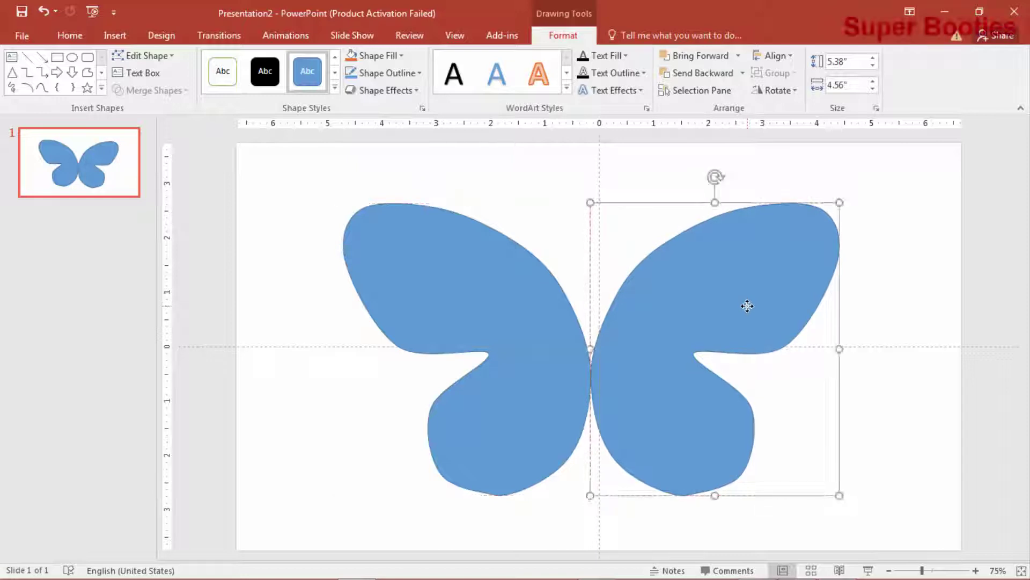
Nudge the right wing slightly rightward, leaving a narrow gap from the left wing
{"action": "left_click", "coordinate": [883, 335]}
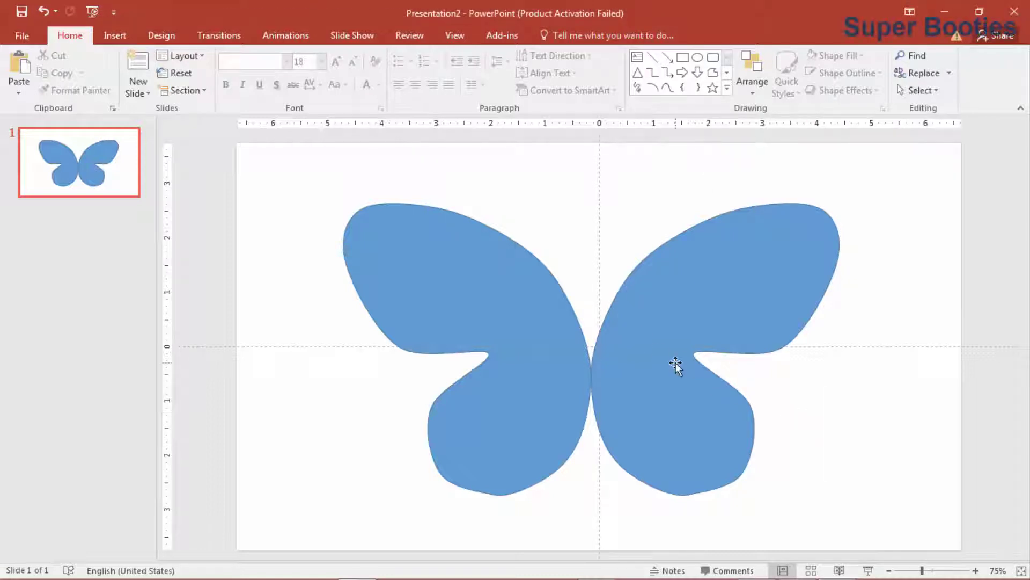
{"action": "mouse_move", "coordinate": [675, 363]}
{"action": "left_mouse_down"}
{"action": "mouse_move", "coordinate": [720, 352]}
{"action": "mouse_move", "coordinate": [694, 356]}
{"action": "left_mouse_up"}
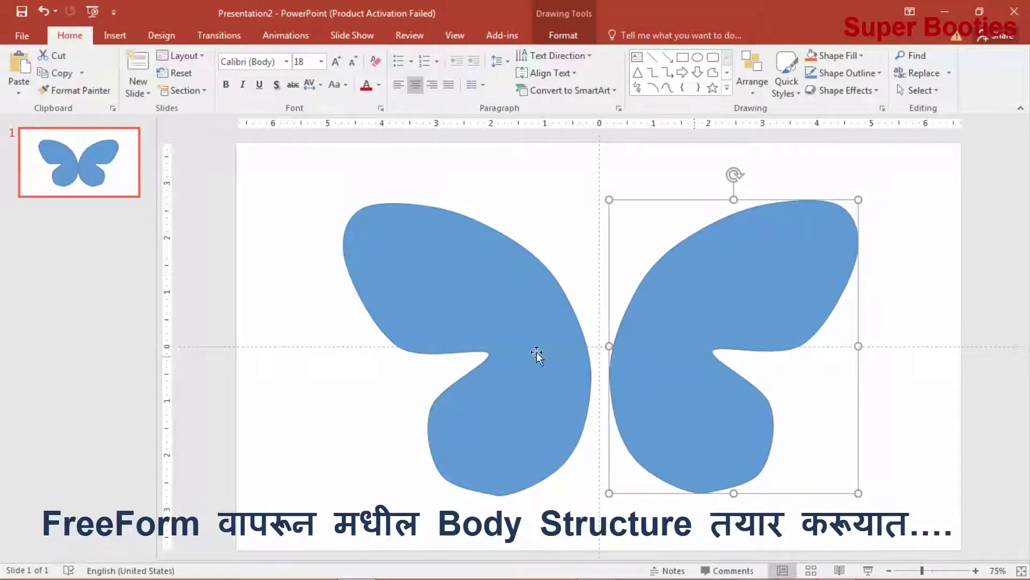
{"action": "left_click", "coordinate": [235, 298]}
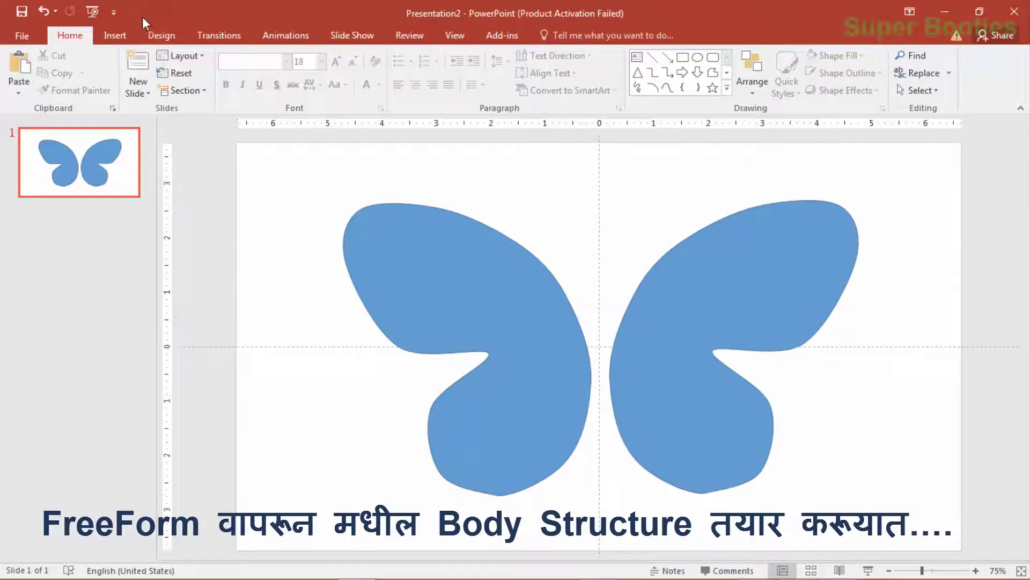
{"action": "left_click", "coordinate": [110, 33]}
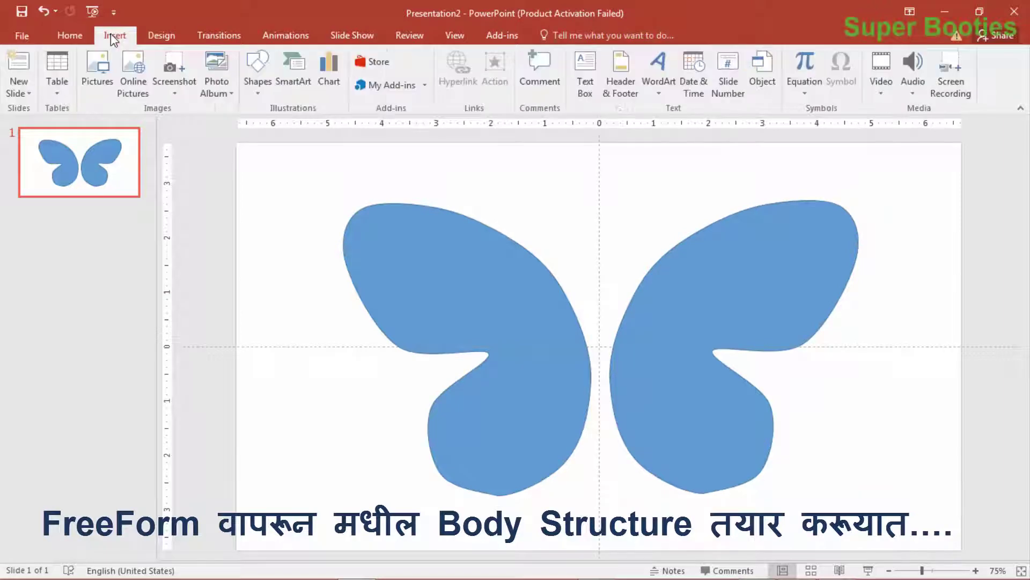
Draw a freeform body down the gap between the wings, out to a tail and back to the top
{"action": "left_click", "coordinate": [258, 92]}
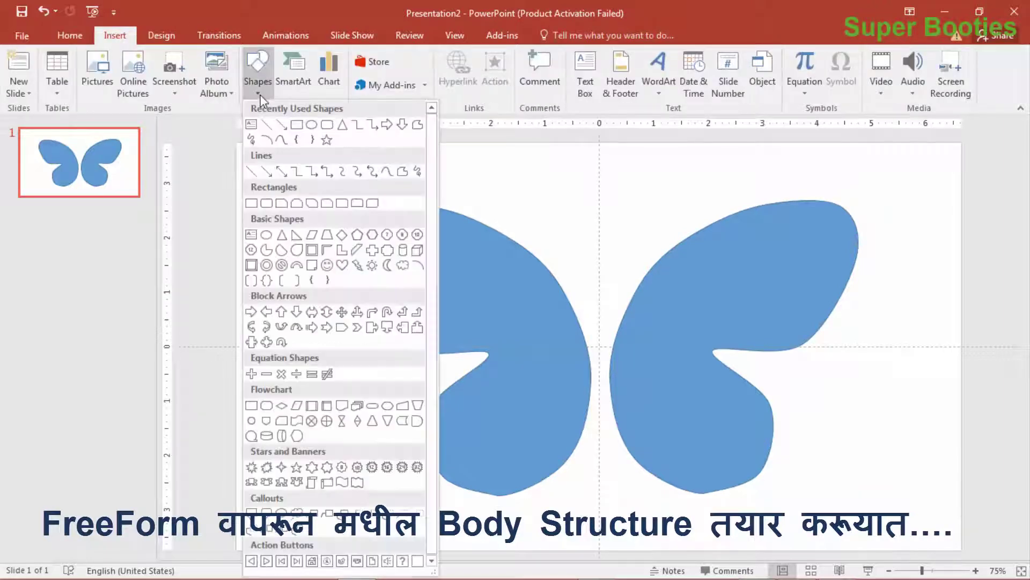
{"action": "left_click", "coordinate": [403, 171]}
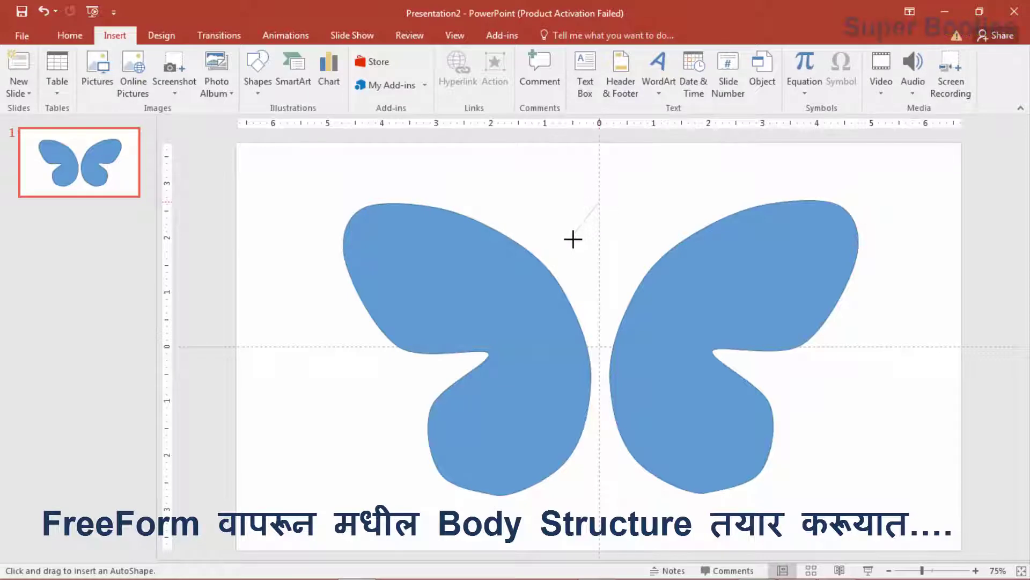
{"action": "left_click_drag", "start_coordinate": [573, 239], "coordinate": [563, 258]}
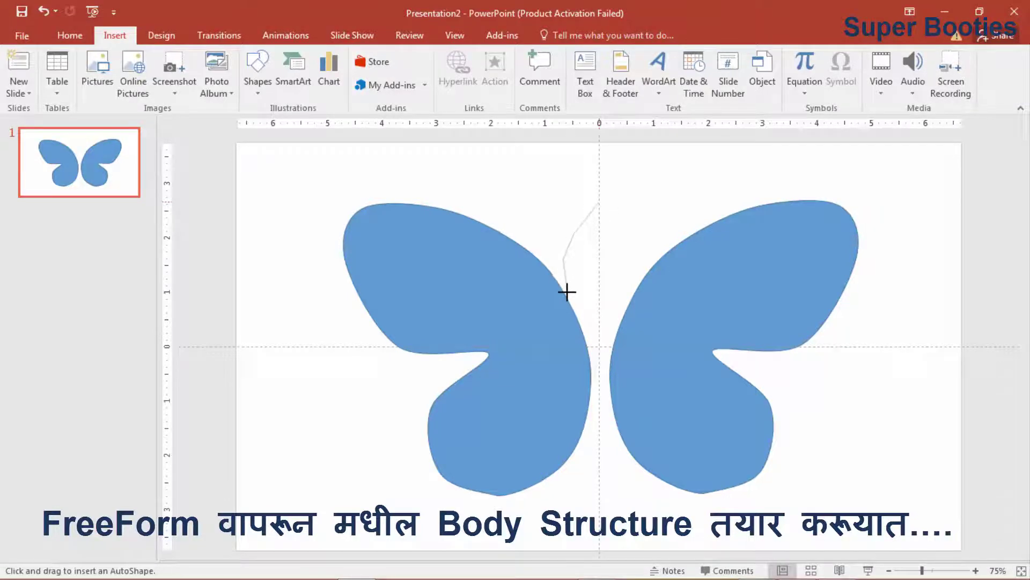
{"action": "left_click_drag", "start_coordinate": [566, 296], "coordinate": [590, 346]}
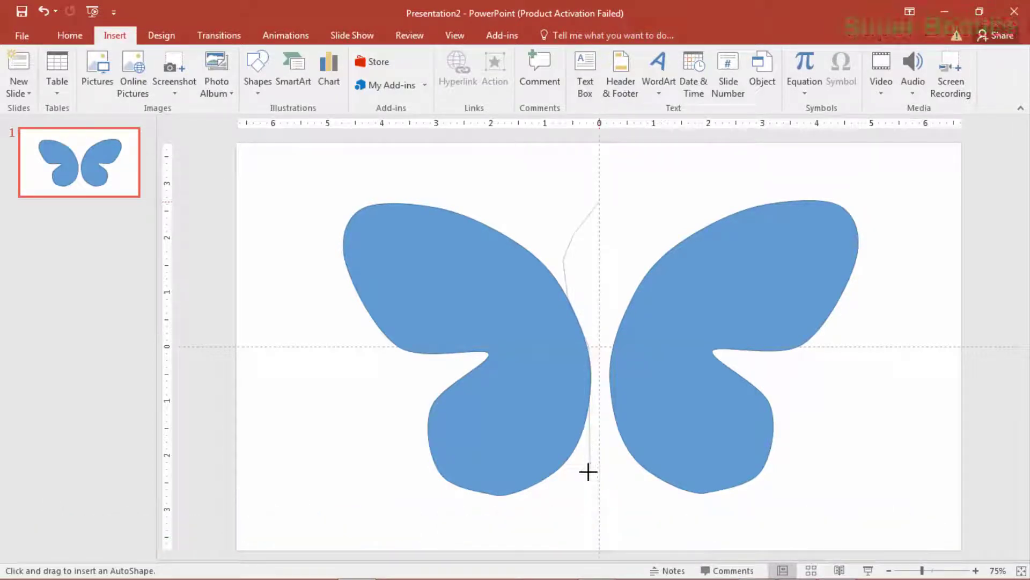
{"action": "left_click_drag", "start_coordinate": [589, 471], "coordinate": [577, 484]}
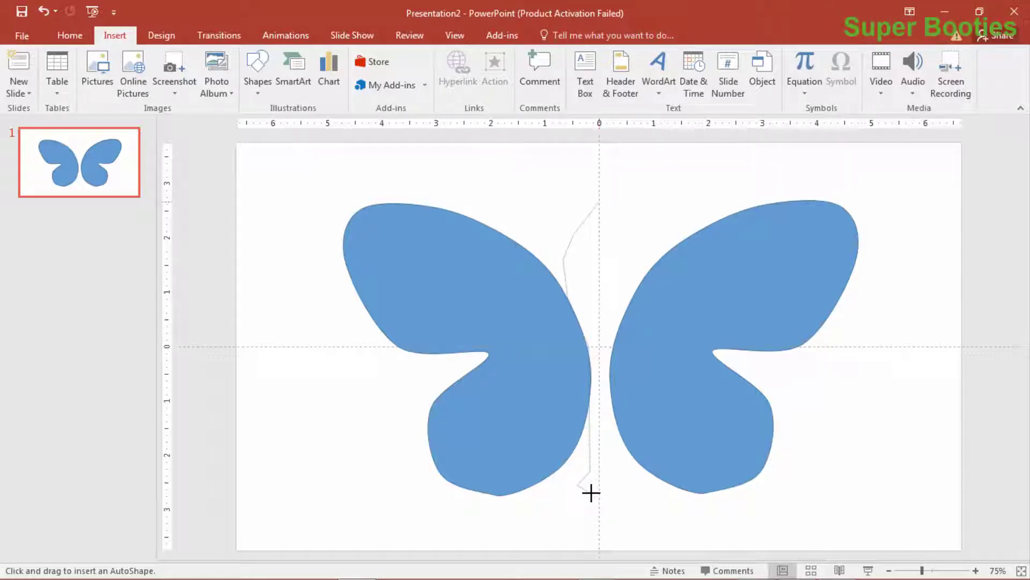
{"action": "left_click_drag", "start_coordinate": [615, 483], "coordinate": [605, 471]}
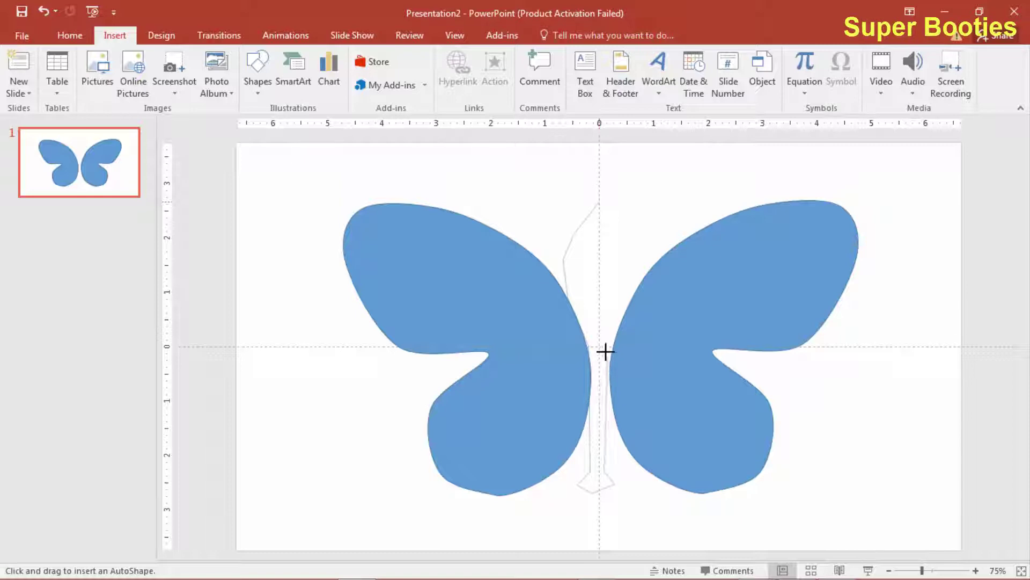
{"action": "mouse_move", "coordinate": [606, 348]}
{"action": "left_mouse_down"}
{"action": "mouse_move", "coordinate": [616, 311]}
{"action": "mouse_move", "coordinate": [626, 310]}
{"action": "left_mouse_up"}
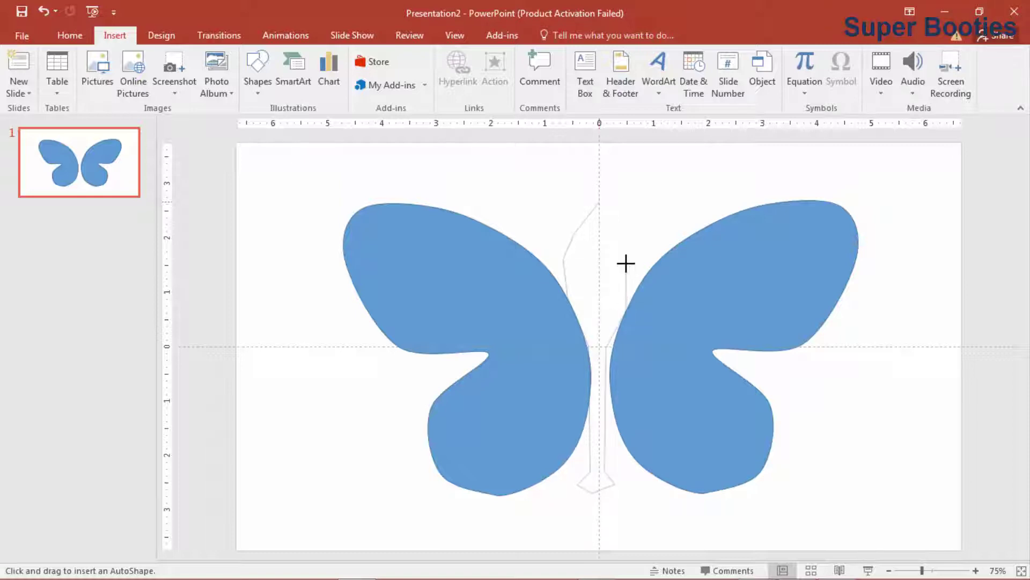
{"action": "left_click_drag", "start_coordinate": [636, 266], "coordinate": [623, 244]}
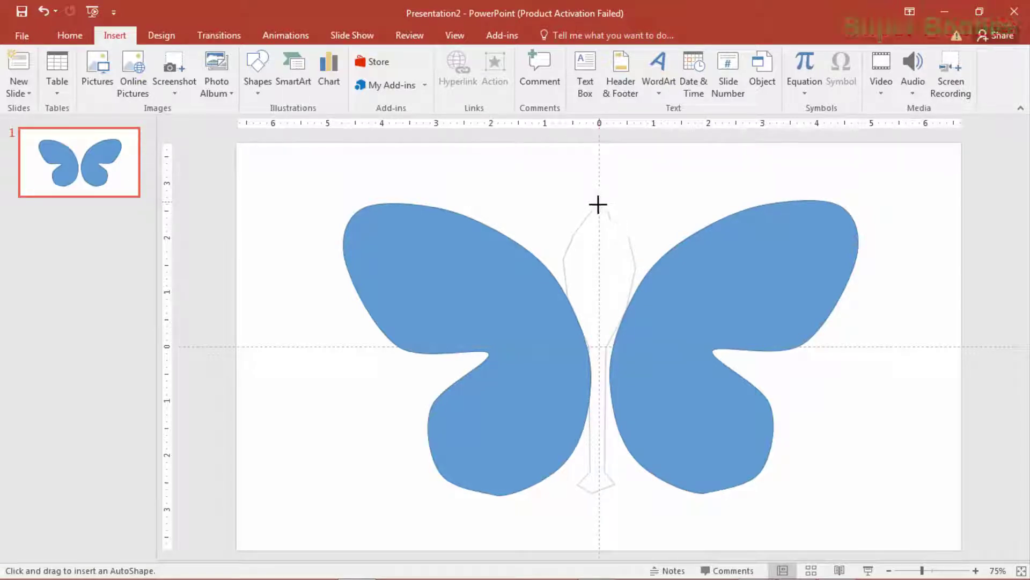
{"action": "left_click_drag", "start_coordinate": [610, 216], "coordinate": [598, 203]}
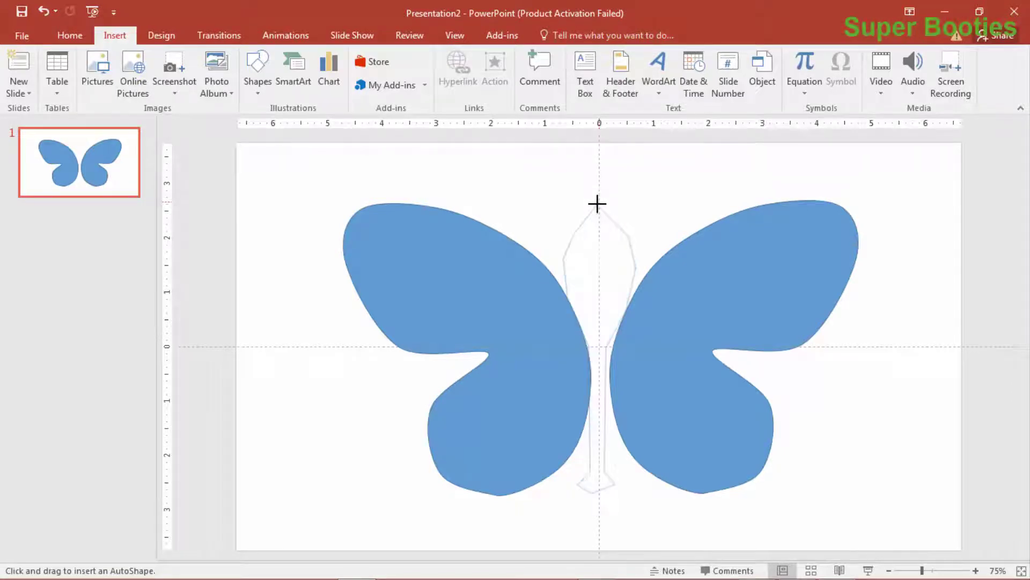
{"action": "left_click", "coordinate": [597, 203]}
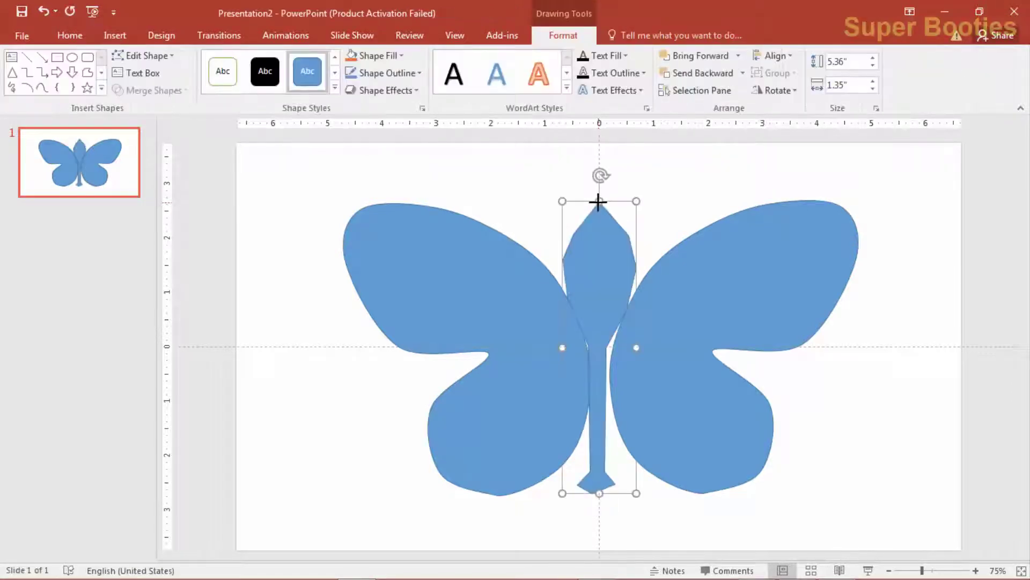
{"action": "left_click", "coordinate": [308, 193]}
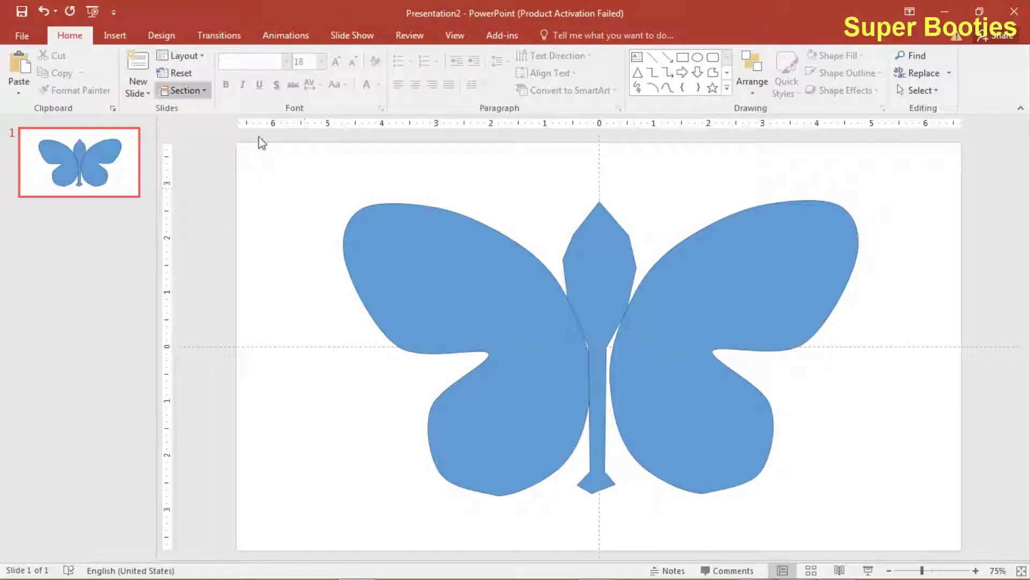
Enter Edit Points on the body and round off the top of the head
{"action": "left_click", "coordinate": [605, 244]}
{"action": "left_click", "coordinate": [162, 56]}
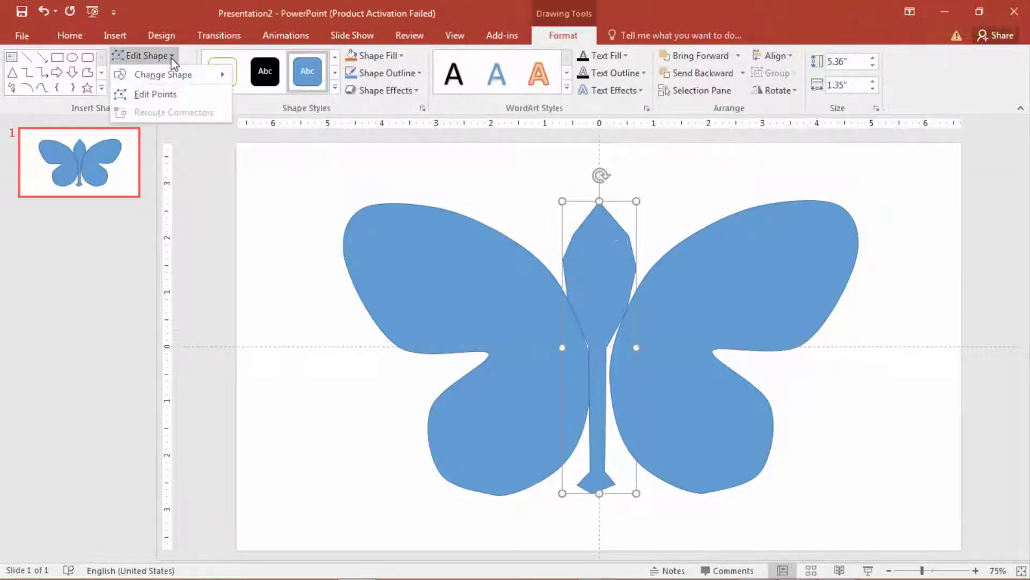
{"action": "left_click", "coordinate": [161, 95]}
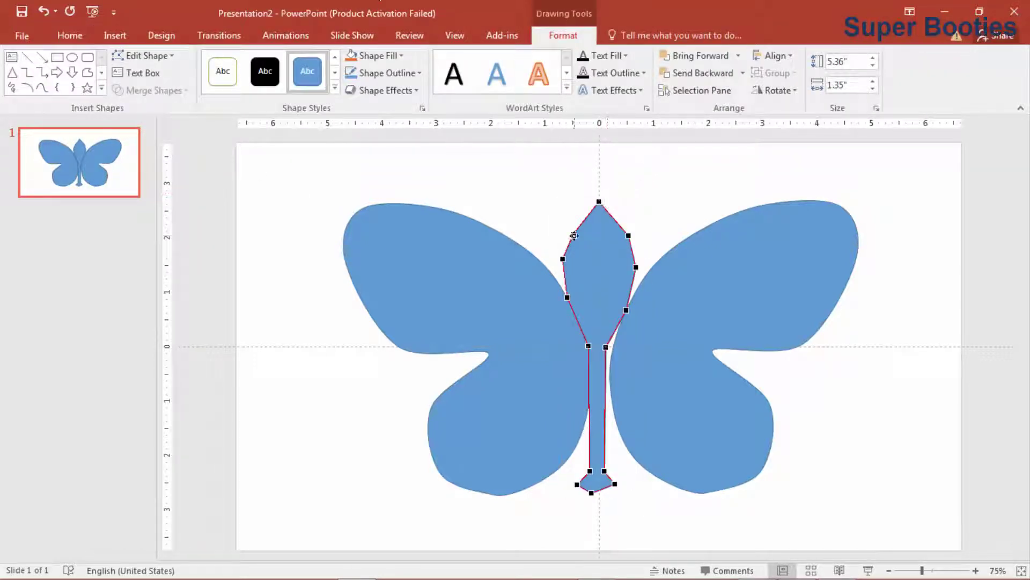
{"action": "right_click", "coordinate": [574, 235]}
{"action": "left_click", "coordinate": [605, 318]}
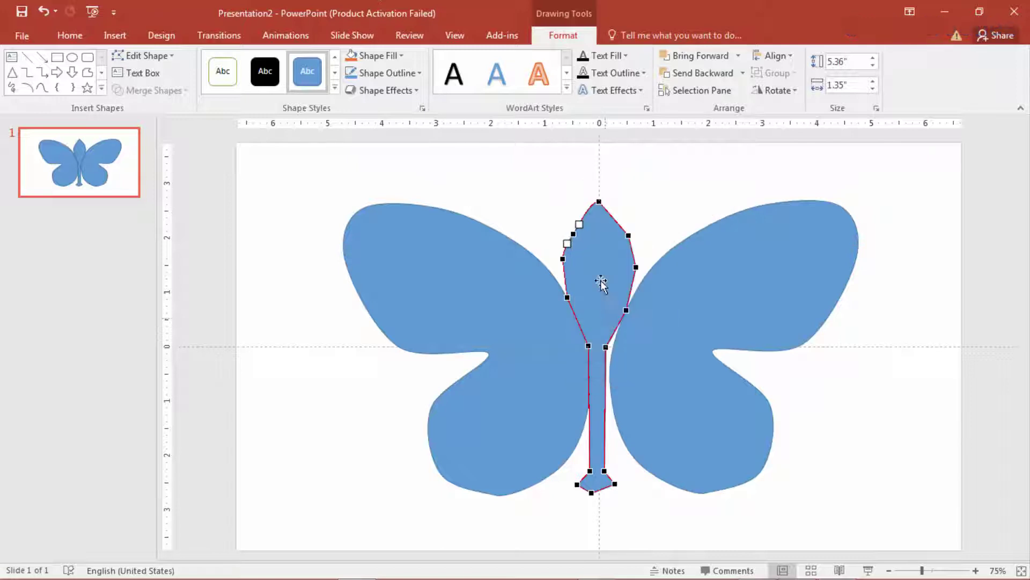
{"action": "right_click", "coordinate": [601, 202]}
{"action": "left_click", "coordinate": [633, 284]}
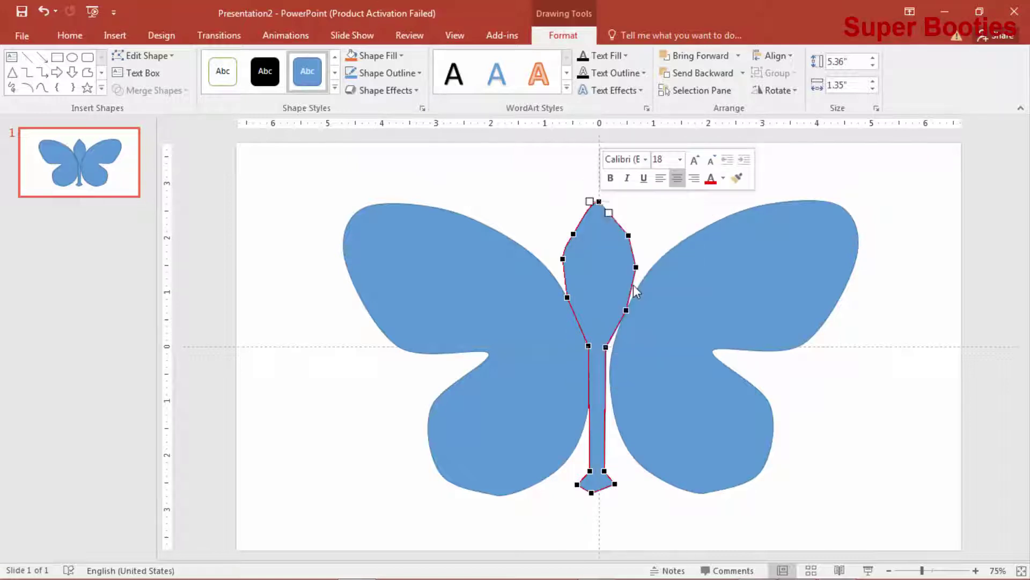
{"action": "left_click_drag", "start_coordinate": [571, 226], "coordinate": [571, 224]}
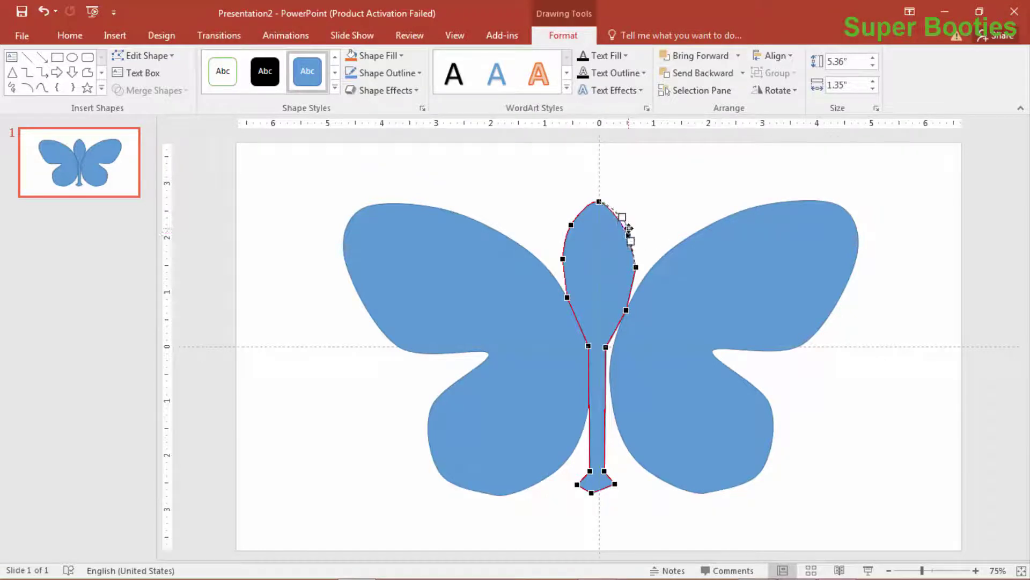
Smooth the head's left and right vertices and both waist vertices
{"action": "right_click", "coordinate": [636, 267]}
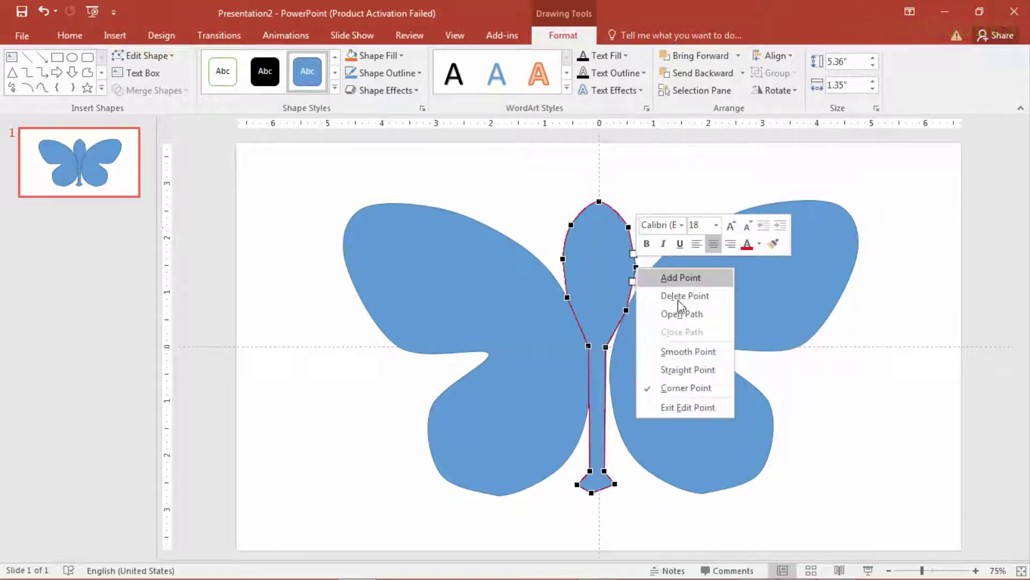
{"action": "left_click", "coordinate": [688, 352]}
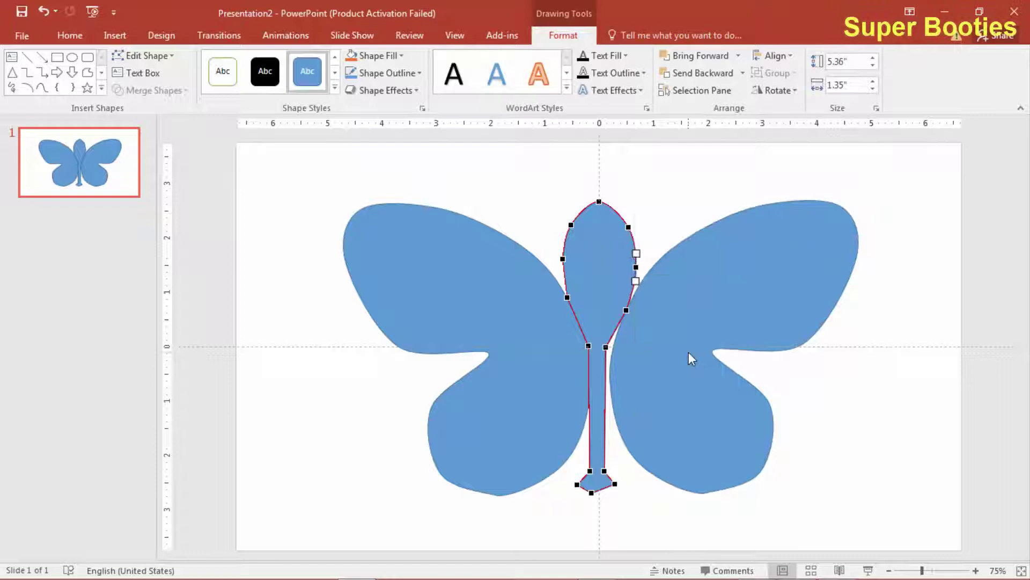
{"action": "right_click", "coordinate": [562, 259]}
{"action": "left_click", "coordinate": [592, 346]}
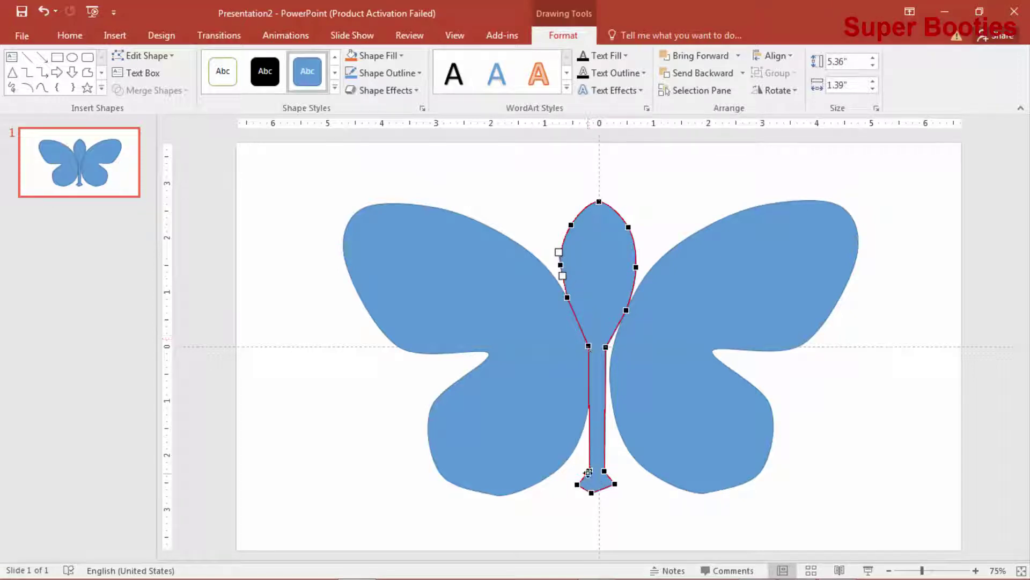
{"action": "right_click", "coordinate": [589, 345]}
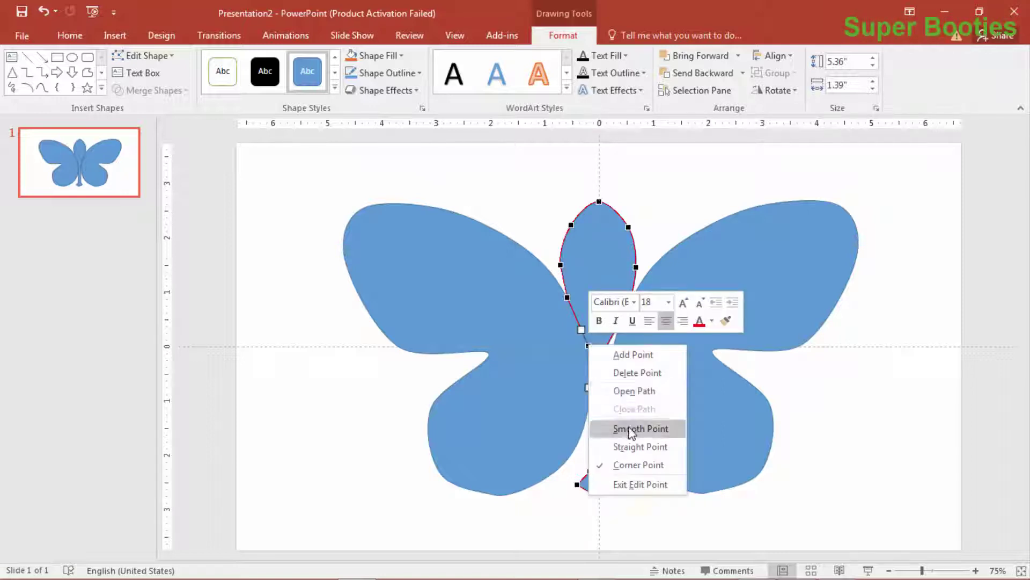
{"action": "left_click", "coordinate": [631, 428]}
{"action": "right_click", "coordinate": [605, 345]}
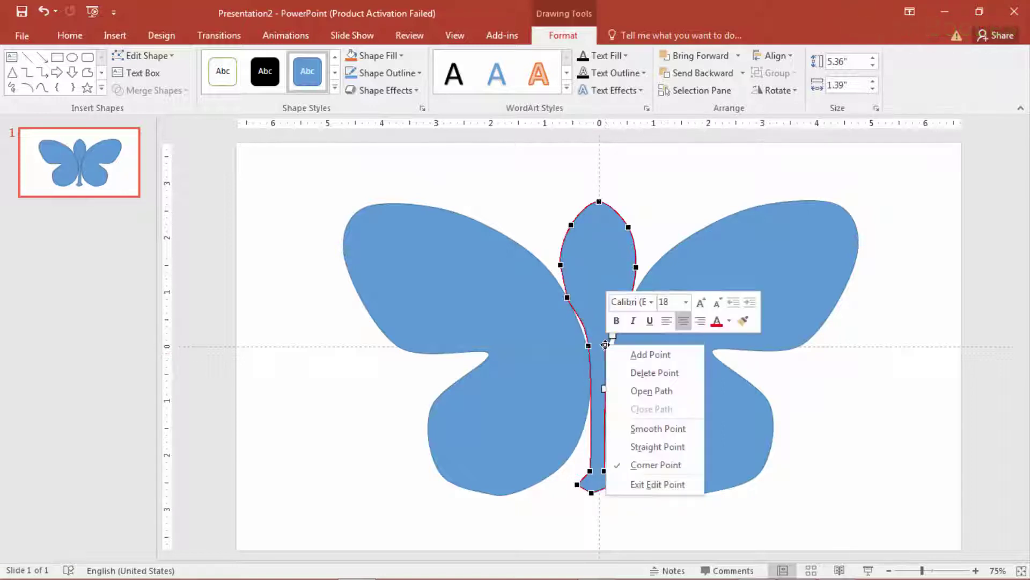
{"action": "left_click", "coordinate": [652, 429]}
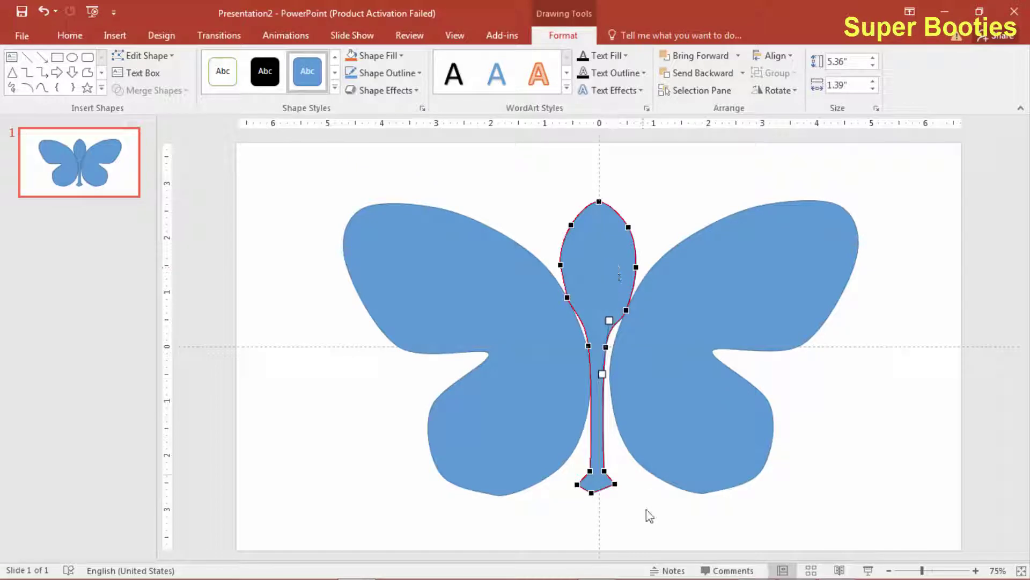
Smooth the lower body vertices and zoom in closely on the tail end
{"action": "right_click", "coordinate": [592, 473]}
{"action": "left_click", "coordinate": [626, 422]}
{"action": "right_click", "coordinate": [604, 470]}
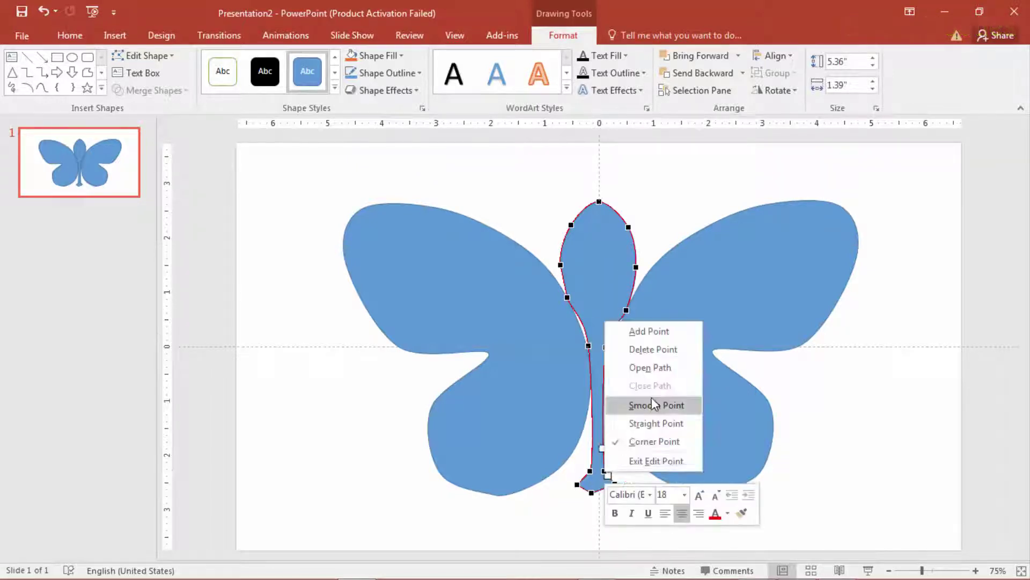
{"action": "left_click", "coordinate": [656, 406]}
{"action": "left_click_drag", "start_coordinate": [922, 570], "coordinate": [930, 570]}
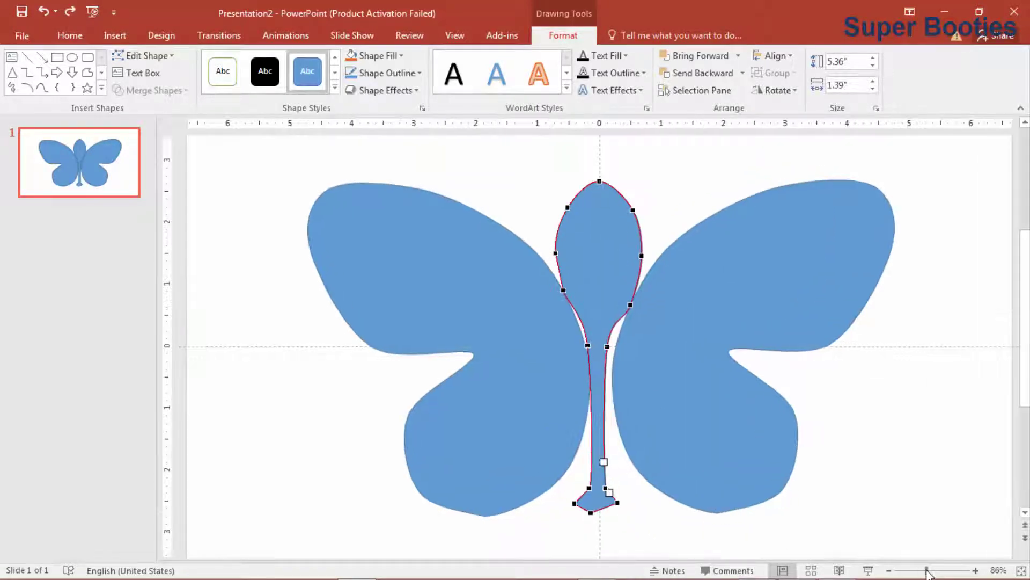
{"action": "scroll", "coordinate": [600, 531], "scroll_direction": "down", "scroll_amount": 1}
{"action": "right_click", "coordinate": [593, 489]}
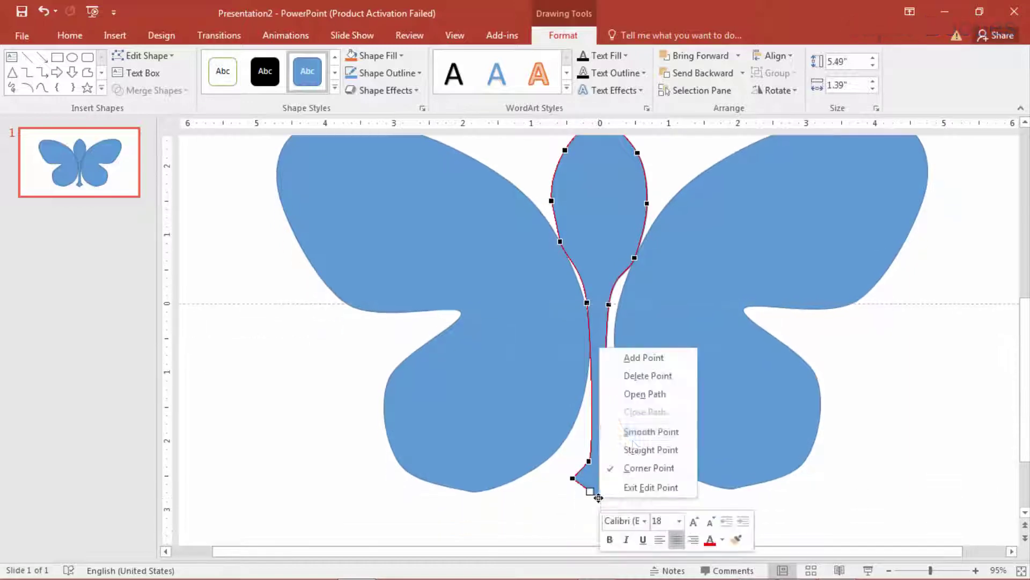
{"action": "key", "text": "Escape"}
{"action": "right_click", "coordinate": [573, 477]}
{"action": "key", "text": "Escape"}
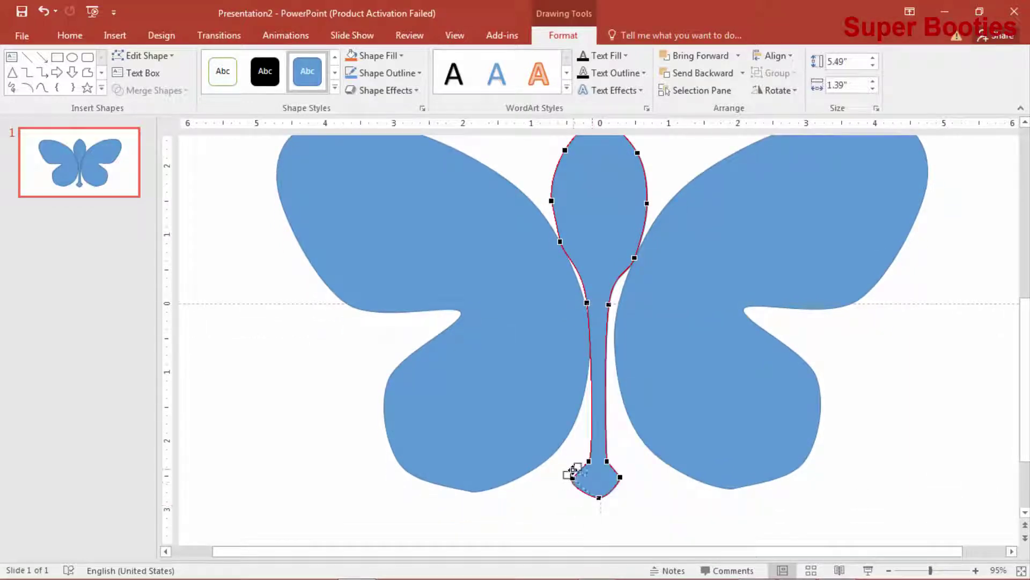
{"action": "left_click_drag", "start_coordinate": [574, 471], "coordinate": [569, 477]}
{"action": "key", "text": "ctrl+z"}
{"action": "left_click_drag", "start_coordinate": [940, 569], "coordinate": [945, 570]}
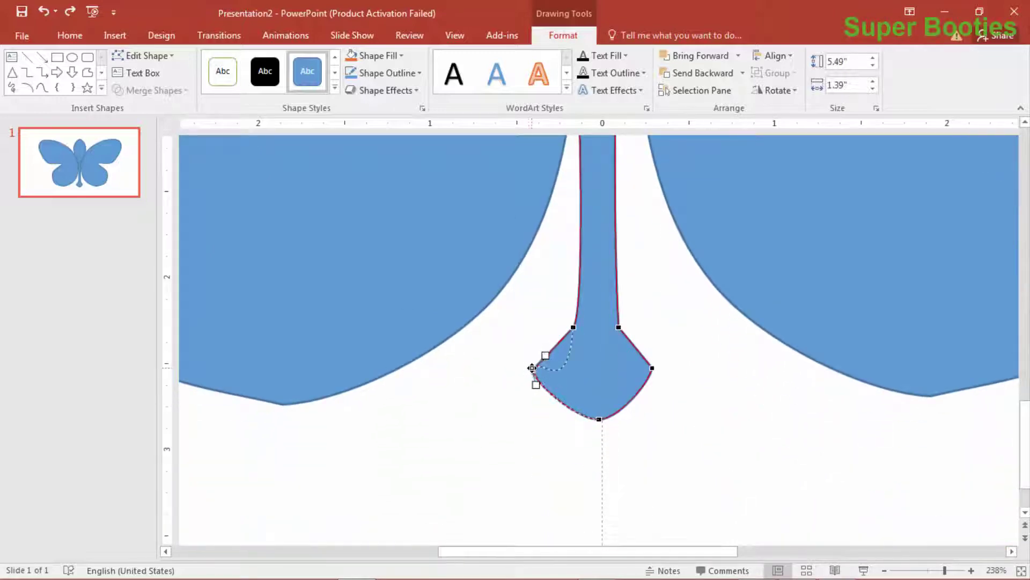
Nudge the body shape slightly up-right and put it back into point-editing mode
{"action": "left_click", "coordinate": [553, 347]}
{"action": "left_click", "coordinate": [164, 56]}
{"action": "left_click", "coordinate": [142, 86]}
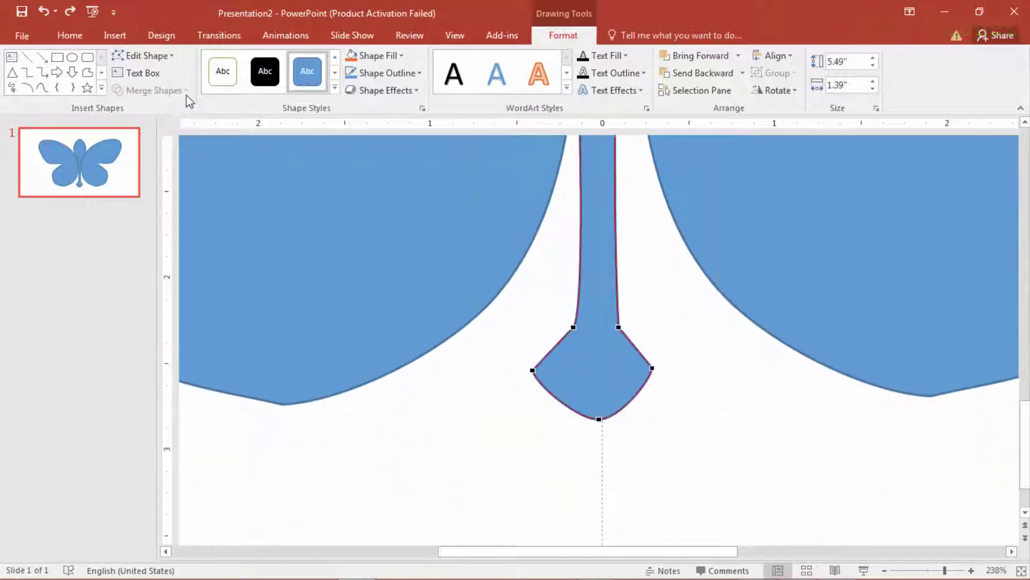
{"action": "left_click_drag", "start_coordinate": [546, 344], "coordinate": [550, 340]}
{"action": "left_click", "coordinate": [171, 55]}
{"action": "left_click", "coordinate": [143, 86]}
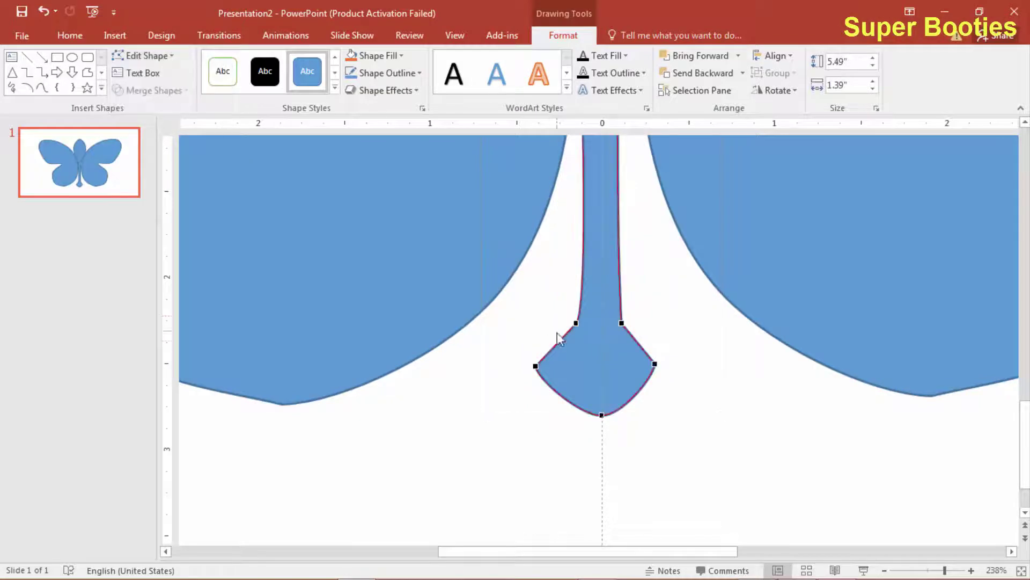
{"action": "left_click", "coordinate": [559, 339]}
{"action": "left_click", "coordinate": [144, 55]}
{"action": "left_click", "coordinate": [142, 85]}
Drag the stem and tail vertices lower to extend the tail, making the right tail vertex smooth
{"action": "left_click", "coordinate": [576, 323]}
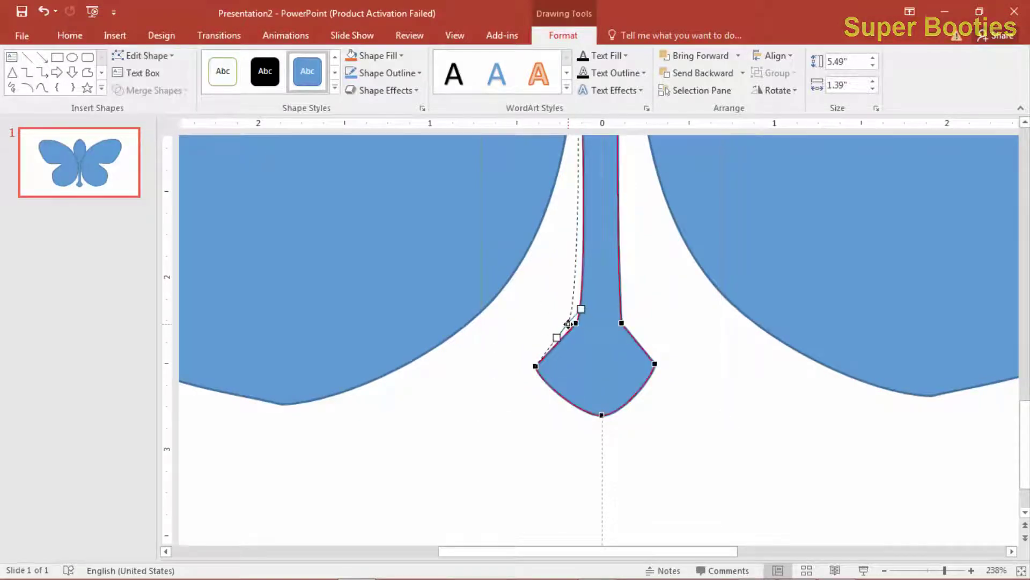
{"action": "mouse_move", "coordinate": [579, 306]}
{"action": "left_mouse_down"}
{"action": "mouse_move", "coordinate": [536, 336]}
{"action": "mouse_move", "coordinate": [547, 353]}
{"action": "mouse_move", "coordinate": [532, 394]}
{"action": "left_mouse_up"}
{"action": "left_click", "coordinate": [535, 364]}
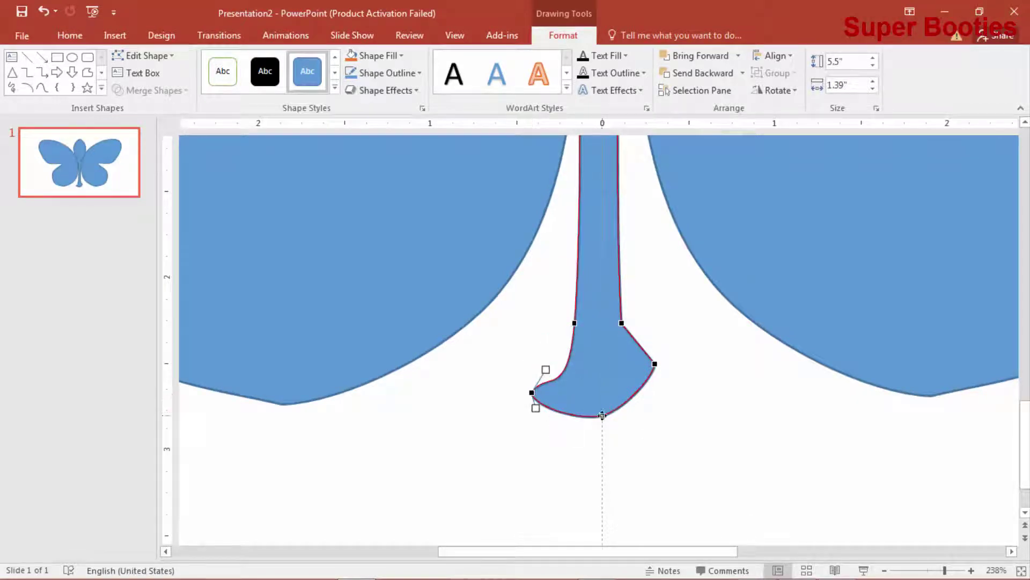
{"action": "left_click_drag", "start_coordinate": [603, 415], "coordinate": [604, 445]}
{"action": "left_click_drag", "start_coordinate": [532, 393], "coordinate": [560, 416]}
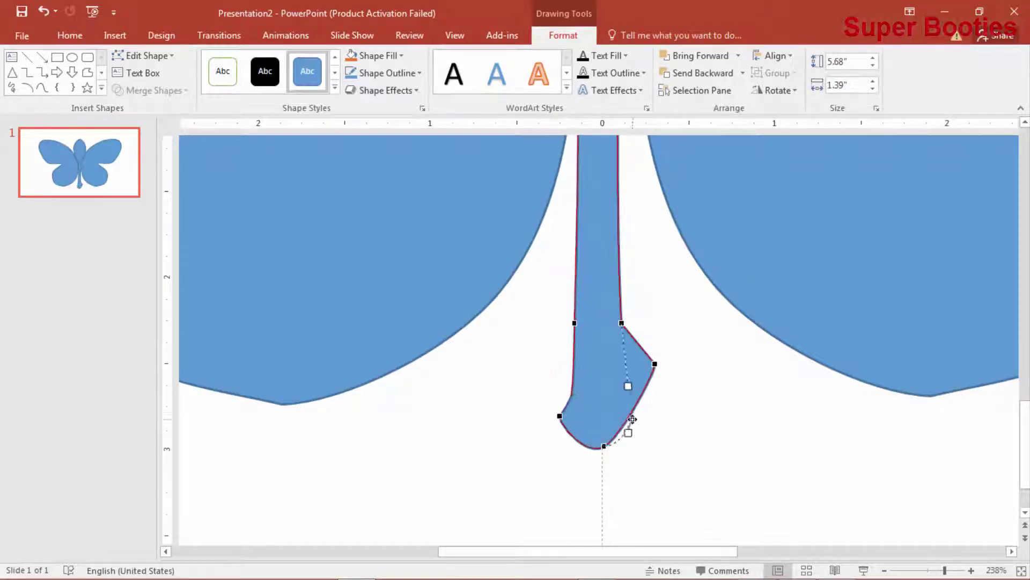
{"action": "left_click_drag", "start_coordinate": [633, 418], "coordinate": [640, 400]}
{"action": "left_click_drag", "start_coordinate": [569, 370], "coordinate": [562, 383]}
{"action": "left_click_drag", "start_coordinate": [639, 414], "coordinate": [640, 398]}
{"action": "right_click", "coordinate": [640, 398]}
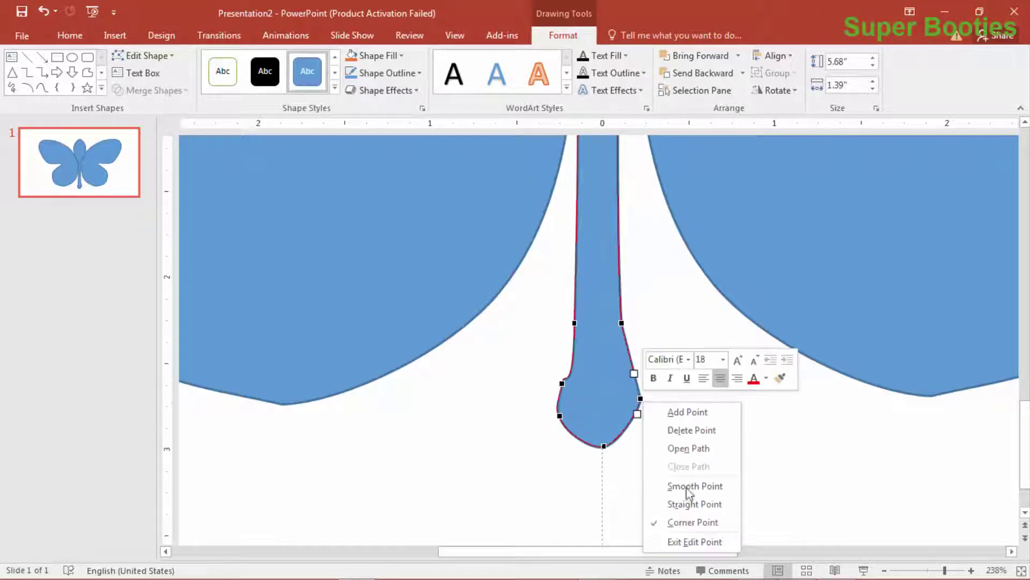
{"action": "left_click", "coordinate": [689, 485]}
Delete the extra left tail vertex, add a point, and curve the tail into a rounded bulb
{"action": "right_click", "coordinate": [562, 383]}
{"action": "left_click", "coordinate": [582, 414]}
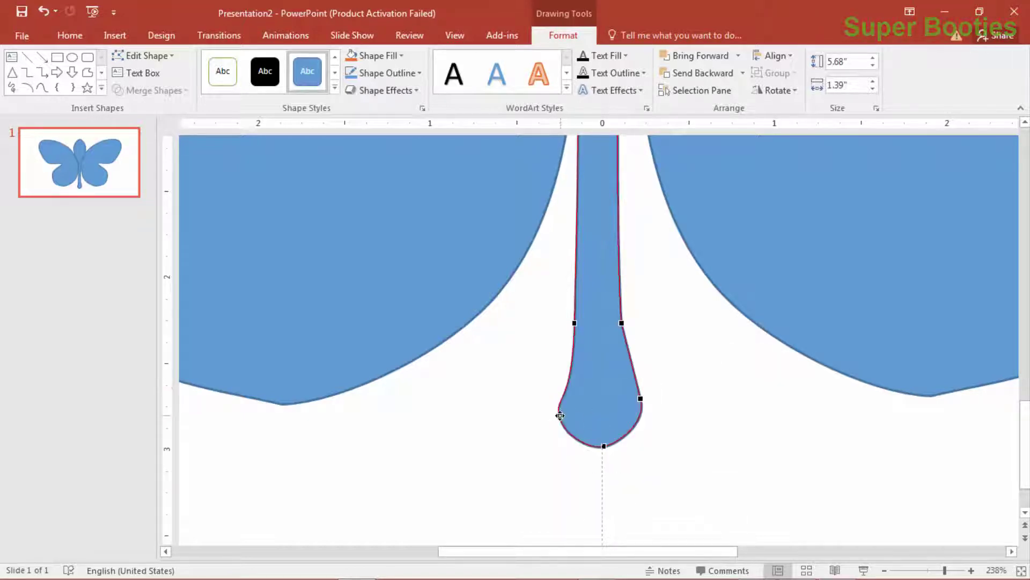
{"action": "left_click", "coordinate": [560, 416]}
{"action": "left_click_drag", "start_coordinate": [555, 398], "coordinate": [551, 373]}
{"action": "left_click_drag", "start_coordinate": [635, 372], "coordinate": [642, 368]}
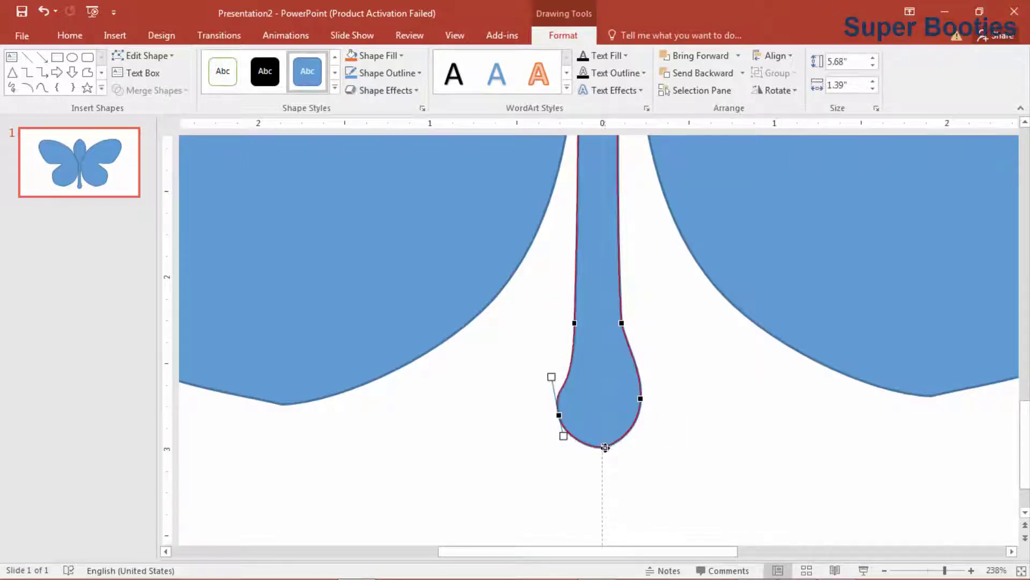
{"action": "left_click_drag", "start_coordinate": [604, 445], "coordinate": [611, 449]}
{"action": "left_click_drag", "start_coordinate": [559, 413], "coordinate": [558, 413]}
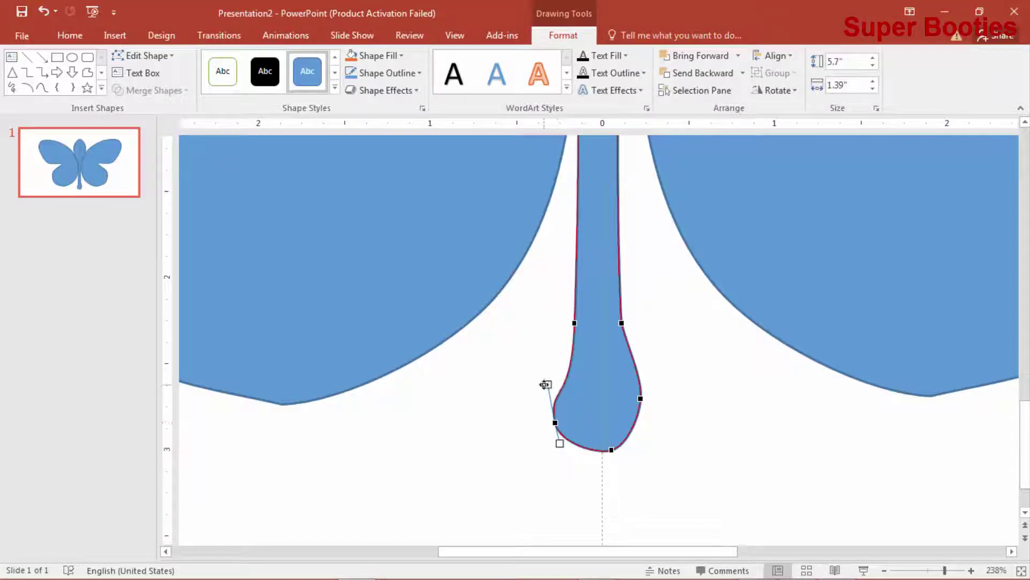
{"action": "mouse_move", "coordinate": [548, 344]}
{"action": "left_mouse_down"}
{"action": "mouse_move", "coordinate": [538, 378]}
{"action": "mouse_move", "coordinate": [559, 412]}
{"action": "left_mouse_up"}
{"action": "right_click", "coordinate": [565, 368]}
{"action": "left_click", "coordinate": [581, 382]}
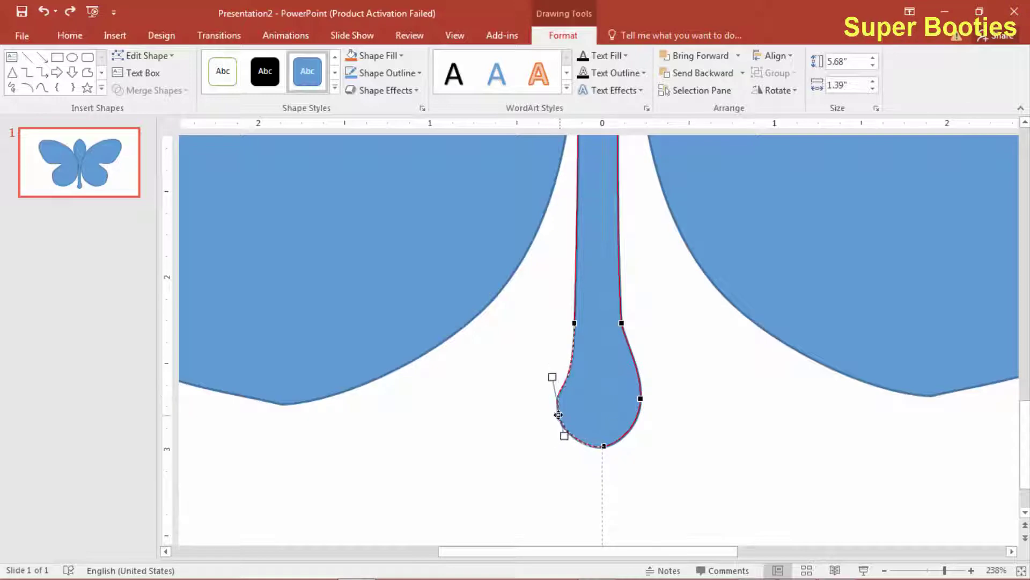
{"action": "left_click_drag", "start_coordinate": [581, 334], "coordinate": [561, 407]}
Move both wings slightly toward the body, then start editing the body's points
{"action": "left_click", "coordinate": [899, 535]}
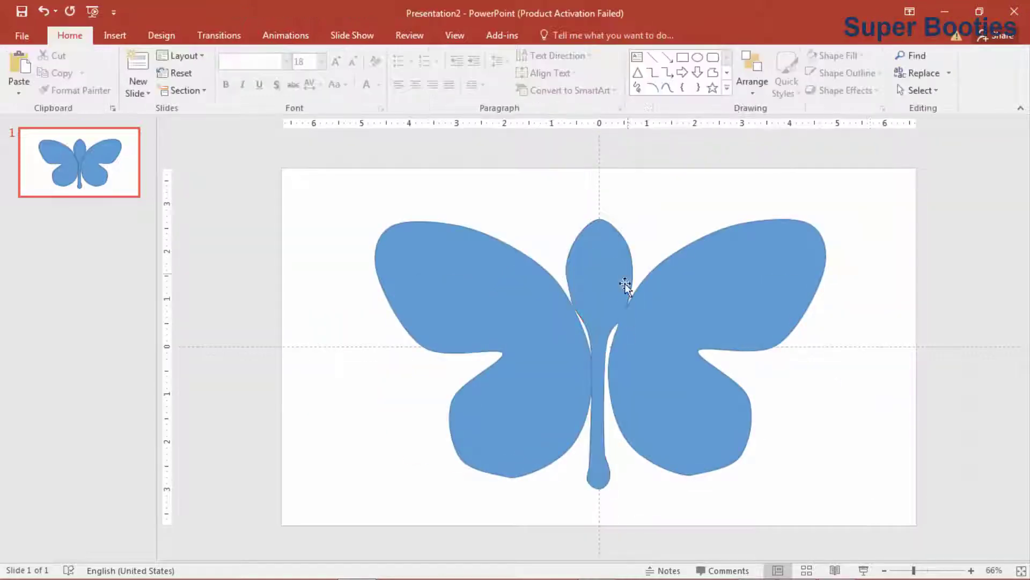
{"action": "left_click_drag", "start_coordinate": [635, 329], "coordinate": [626, 329]}
{"action": "left_click_drag", "start_coordinate": [553, 329], "coordinate": [560, 329]}
{"action": "left_click", "coordinate": [587, 307]}
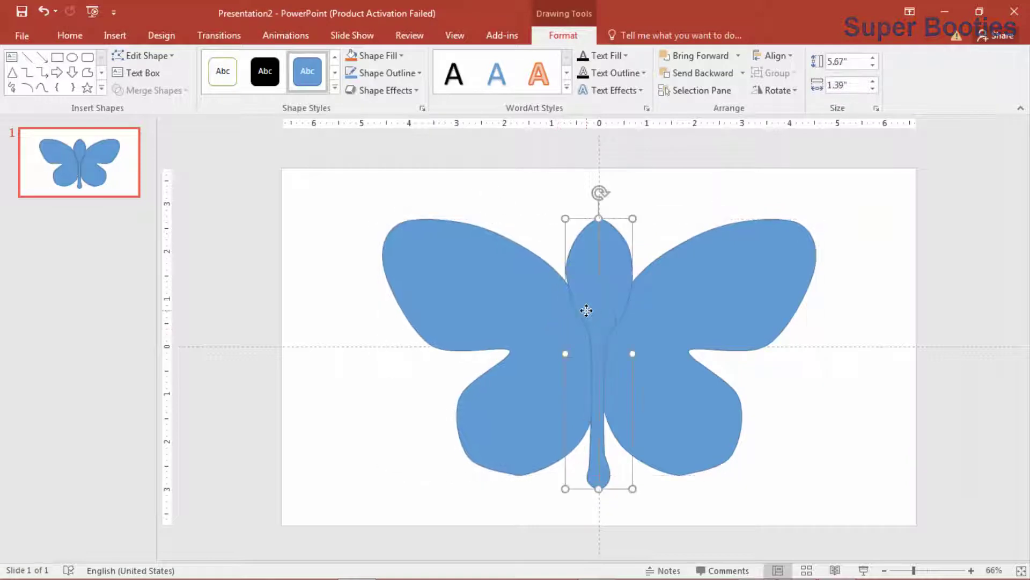
{"action": "left_click", "coordinate": [142, 56]}
{"action": "left_click", "coordinate": [156, 94]}
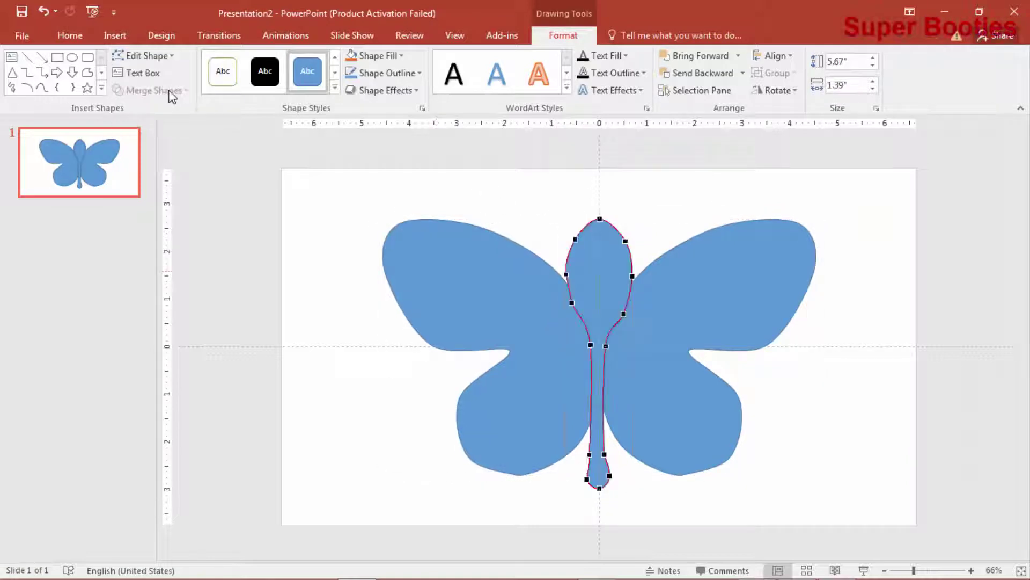
Smooth the head's left vertex and push both head sides outward into an even oval
{"action": "right_click", "coordinate": [571, 301]}
{"action": "left_click", "coordinate": [615, 390]}
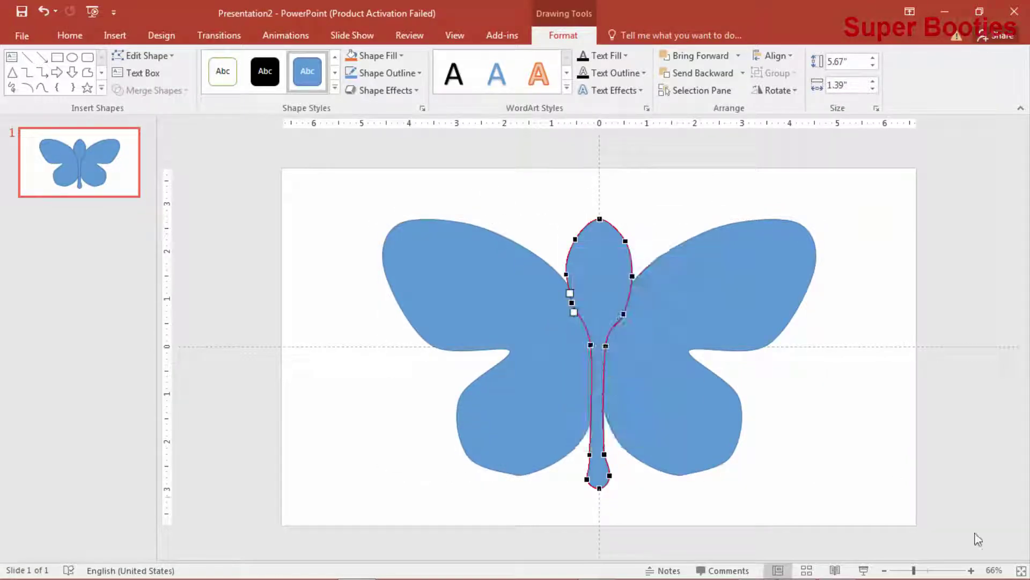
{"action": "left_click", "coordinate": [937, 570]}
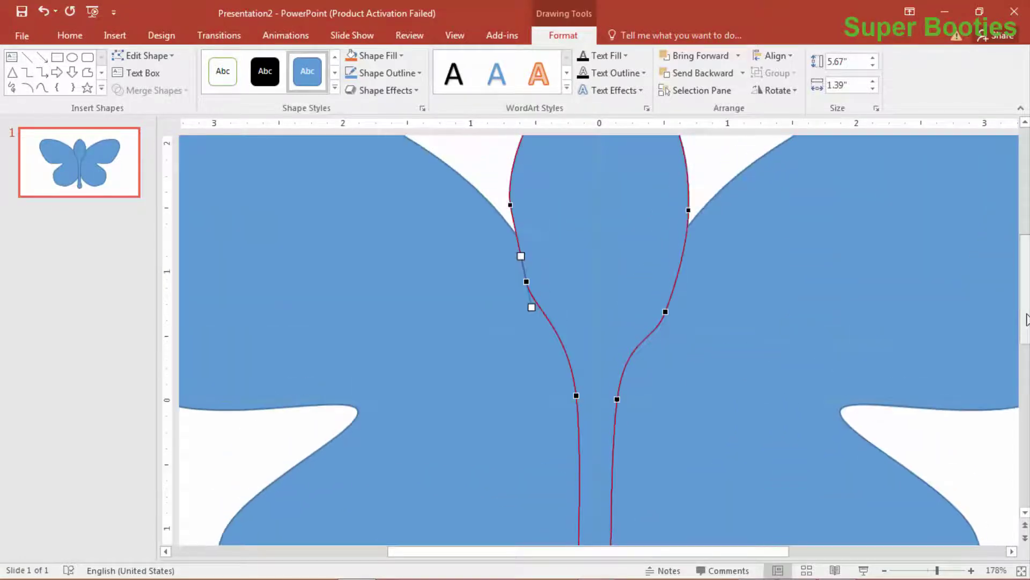
{"action": "scroll", "coordinate": [1026, 301], "scroll_direction": "up", "scroll_amount": 3}
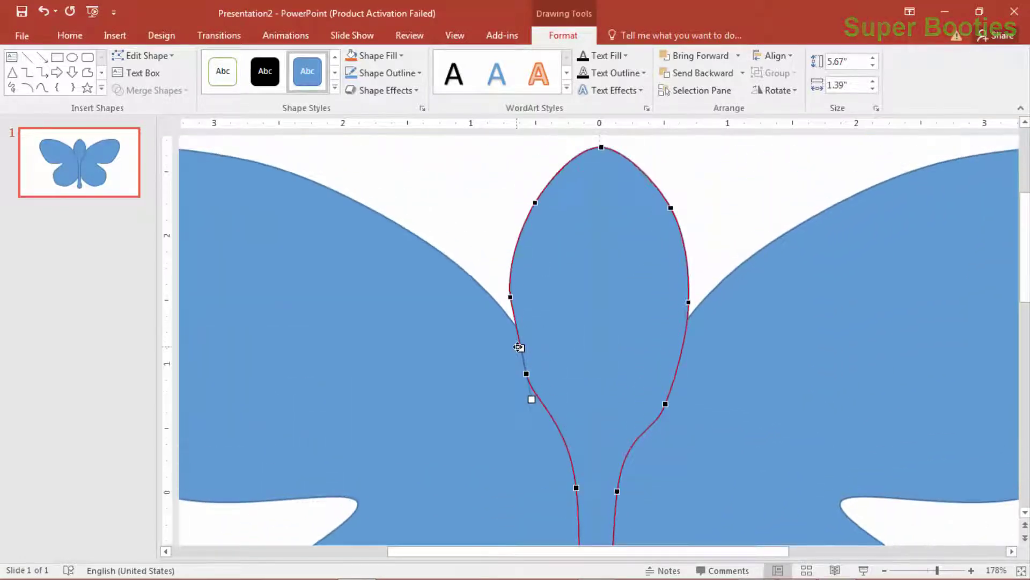
{"action": "left_click_drag", "start_coordinate": [507, 352], "coordinate": [513, 349]}
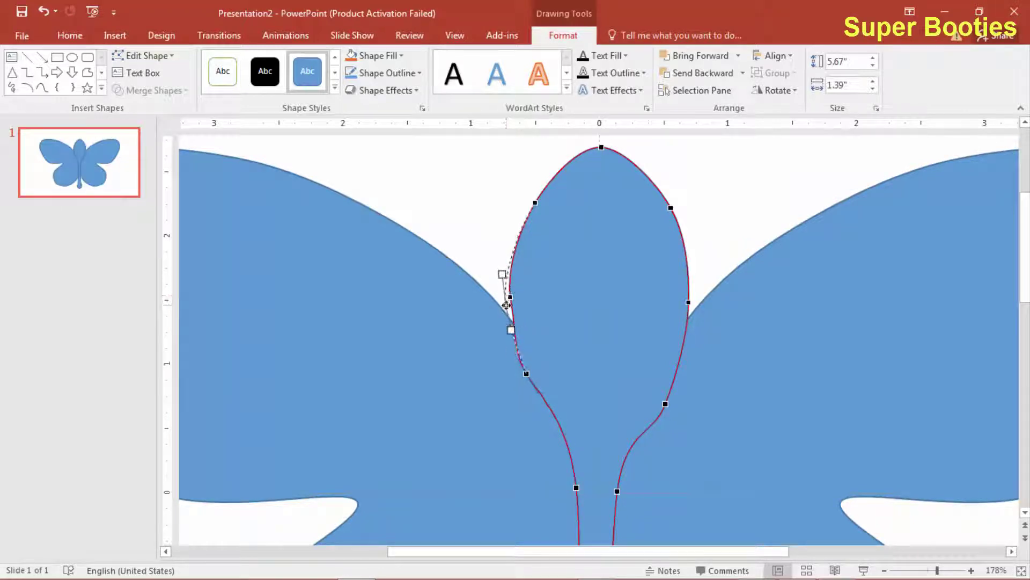
{"action": "left_click_drag", "start_coordinate": [506, 305], "coordinate": [506, 306]}
{"action": "left_click_drag", "start_coordinate": [689, 302], "coordinate": [694, 299]}
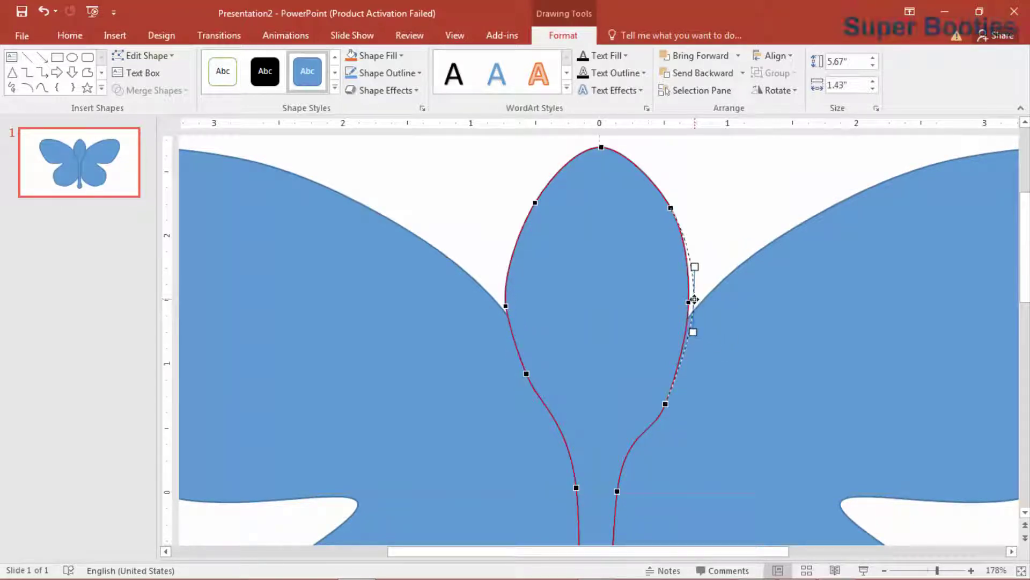
{"action": "left_click_drag", "start_coordinate": [666, 403], "coordinate": [671, 395]}
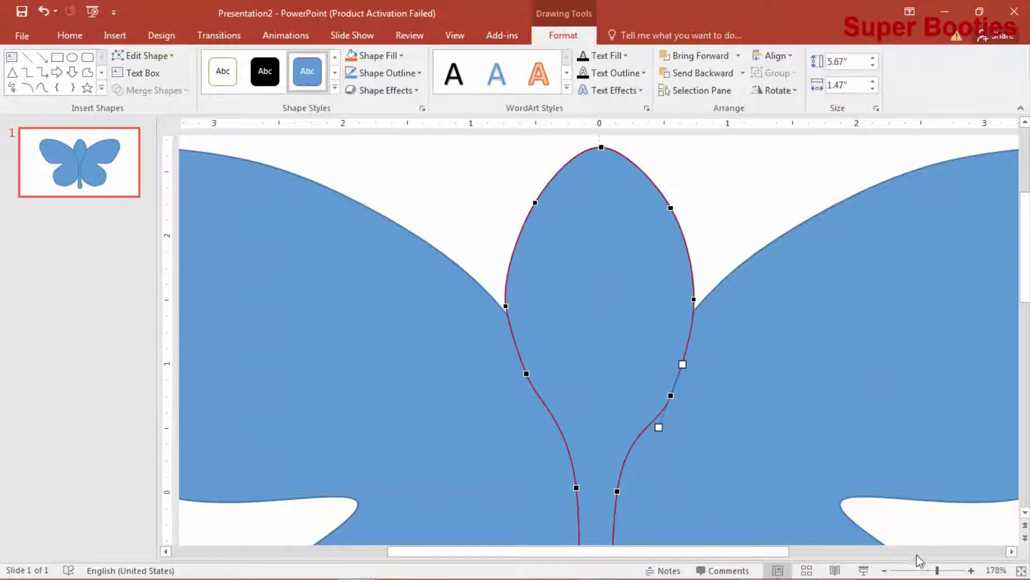
{"action": "left_click", "coordinate": [916, 571]}
{"action": "left_click", "coordinate": [869, 396]}
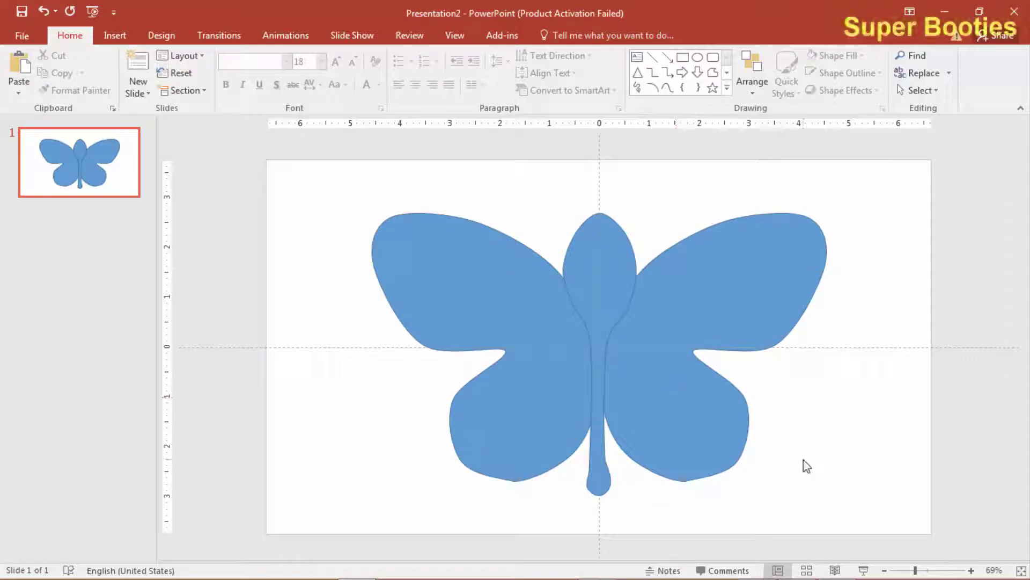
Shift the left wing right and the right wing left until both touch the body
{"action": "left_click_drag", "start_coordinate": [343, 164], "coordinate": [880, 543]}
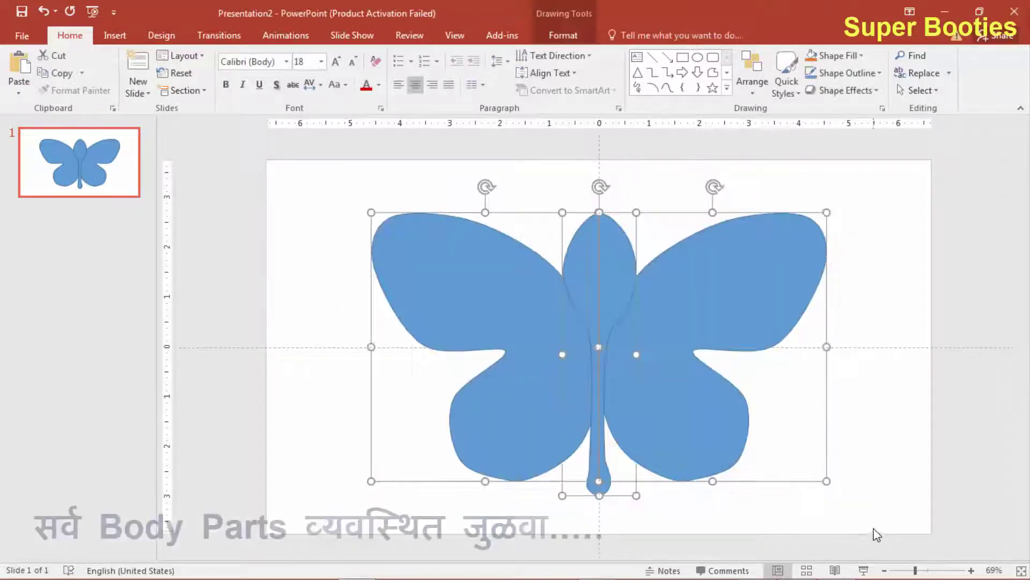
{"action": "left_click", "coordinate": [816, 228]}
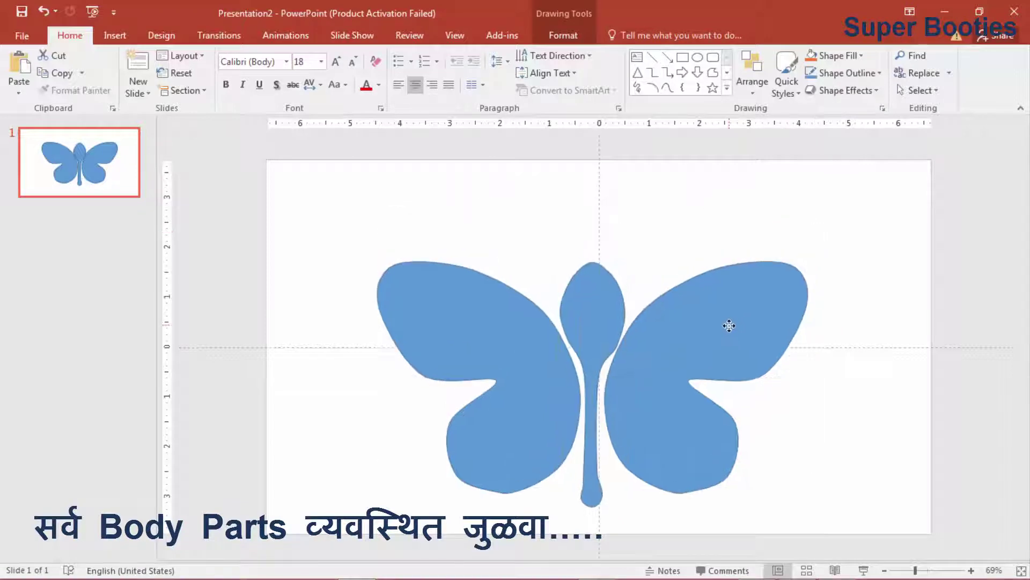
{"action": "key", "text": "ctrl+a"}
{"action": "left_click", "coordinate": [851, 329]}
{"action": "left_click", "coordinate": [575, 341]}
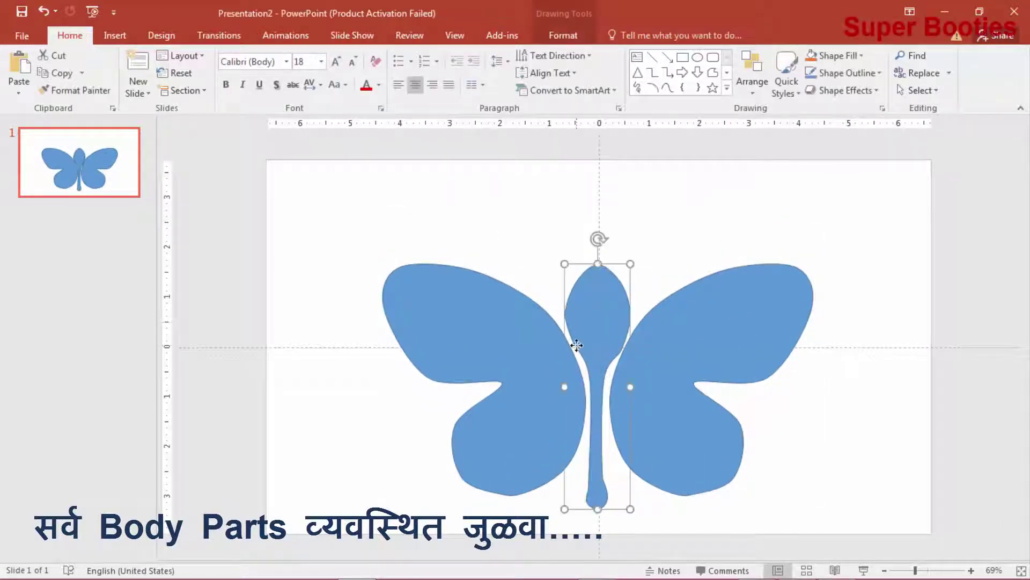
{"action": "left_click", "coordinate": [511, 354]}
{"action": "double_click", "coordinate": [511, 355]}
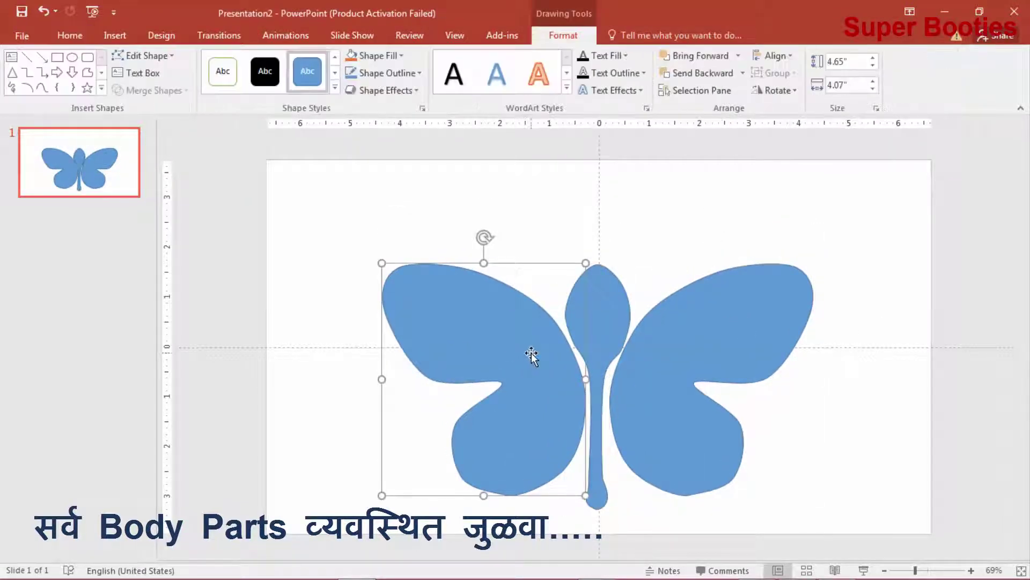
{"action": "left_click_drag", "start_coordinate": [529, 353], "coordinate": [537, 350]}
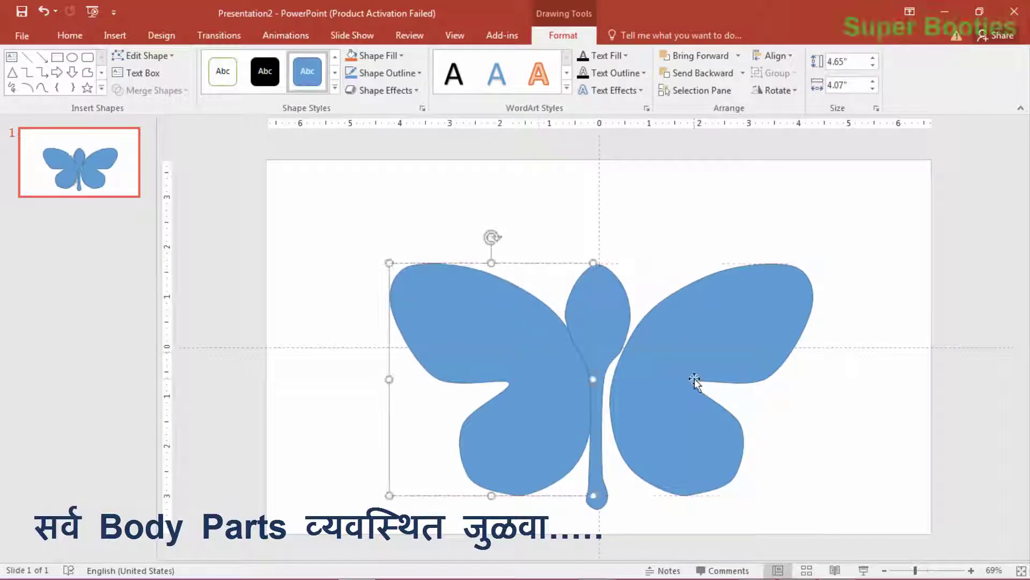
{"action": "left_click_drag", "start_coordinate": [698, 382], "coordinate": [683, 378]}
{"action": "left_click", "coordinate": [883, 409]}
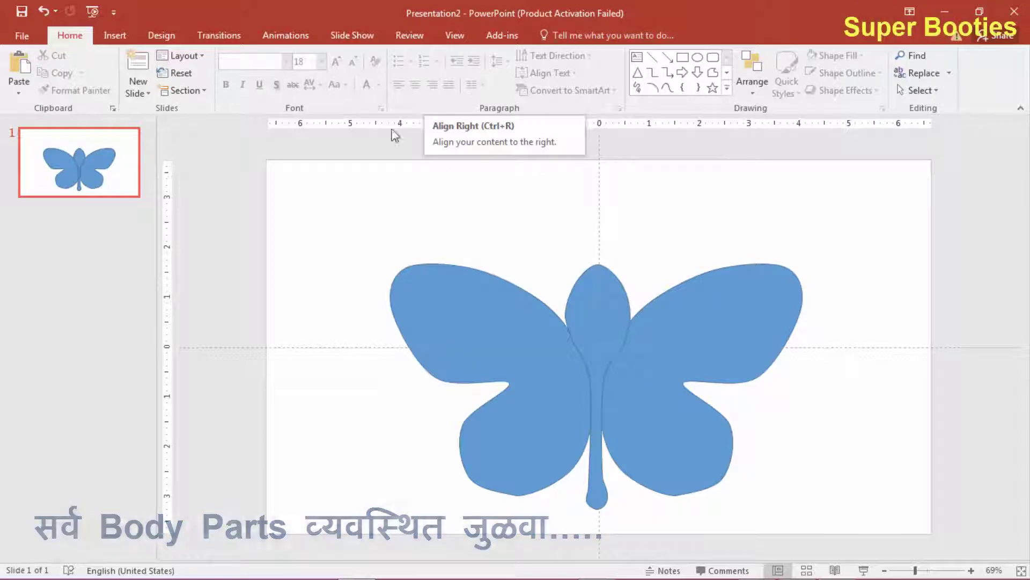
{"action": "key", "text": "Tab"}
{"action": "left_click", "coordinate": [696, 241]}
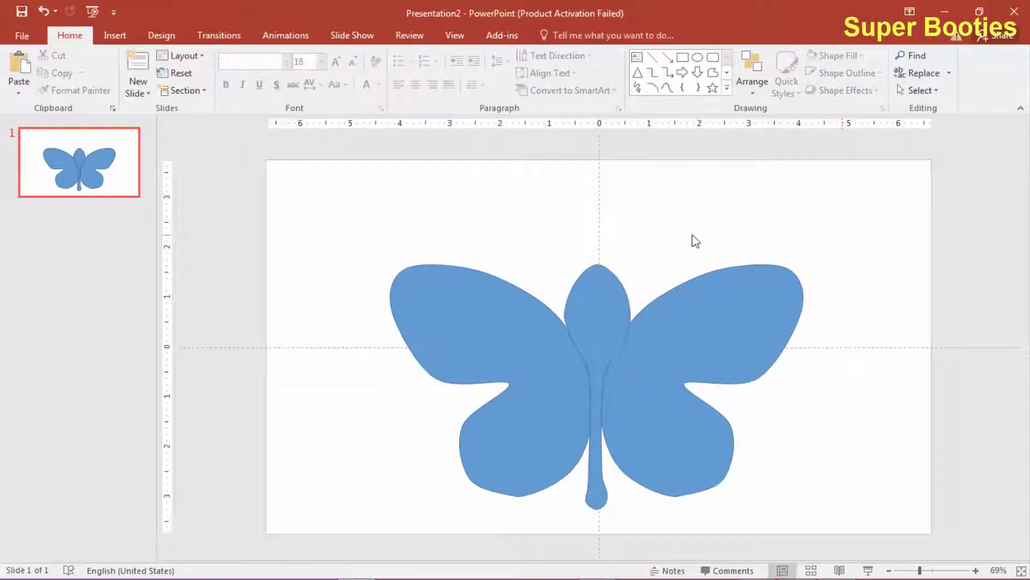
Draw a straight line rising up-left from the top of the butterfly's head
{"action": "left_click", "coordinate": [115, 35]}
{"action": "left_click", "coordinate": [257, 75]}
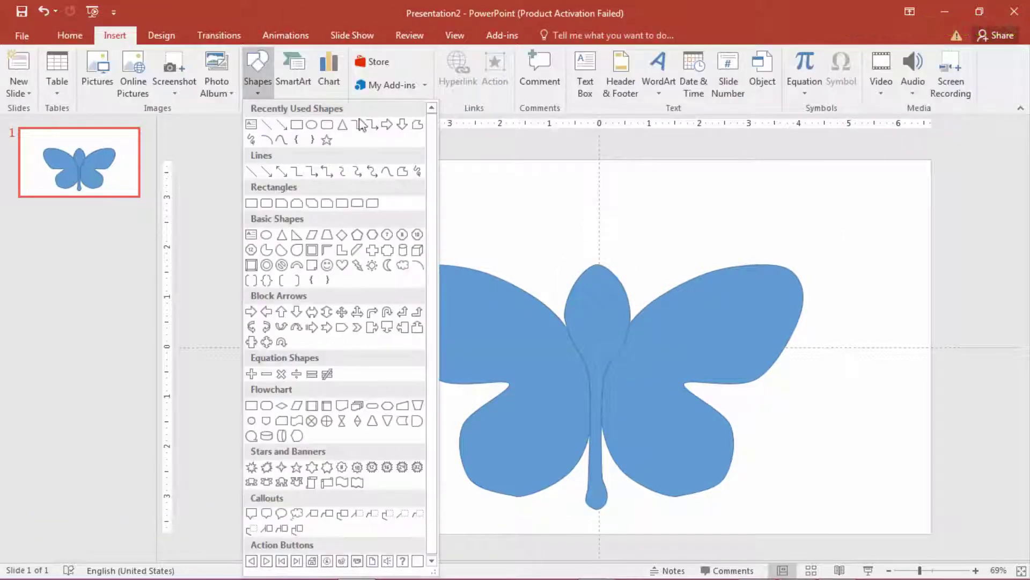
{"action": "left_click", "coordinate": [403, 171]}
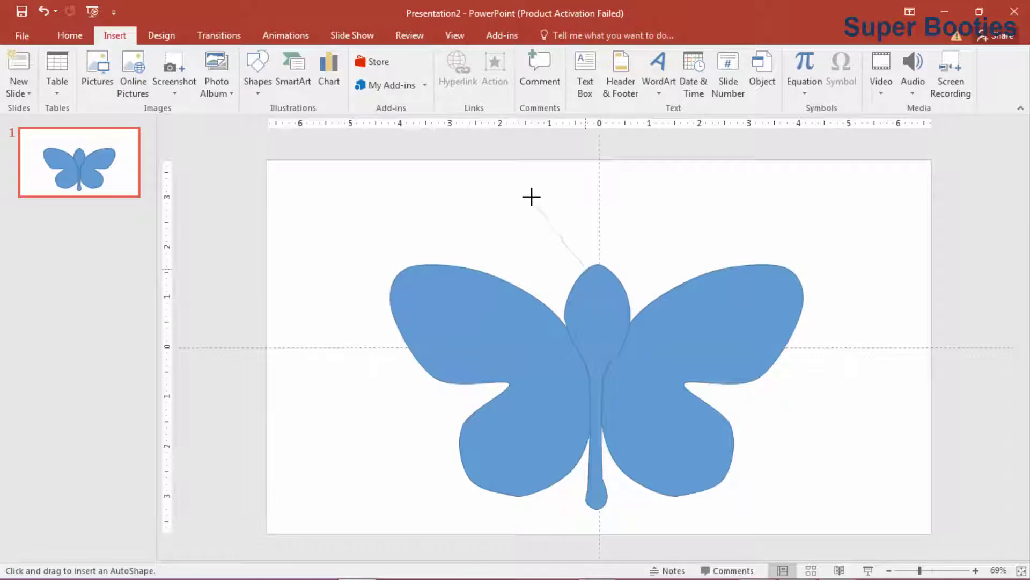
{"action": "left_click_drag", "start_coordinate": [585, 267], "coordinate": [531, 196]}
Make both line end points curvable and bend the line into an arcing antenna
{"action": "left_click", "coordinate": [145, 56]}
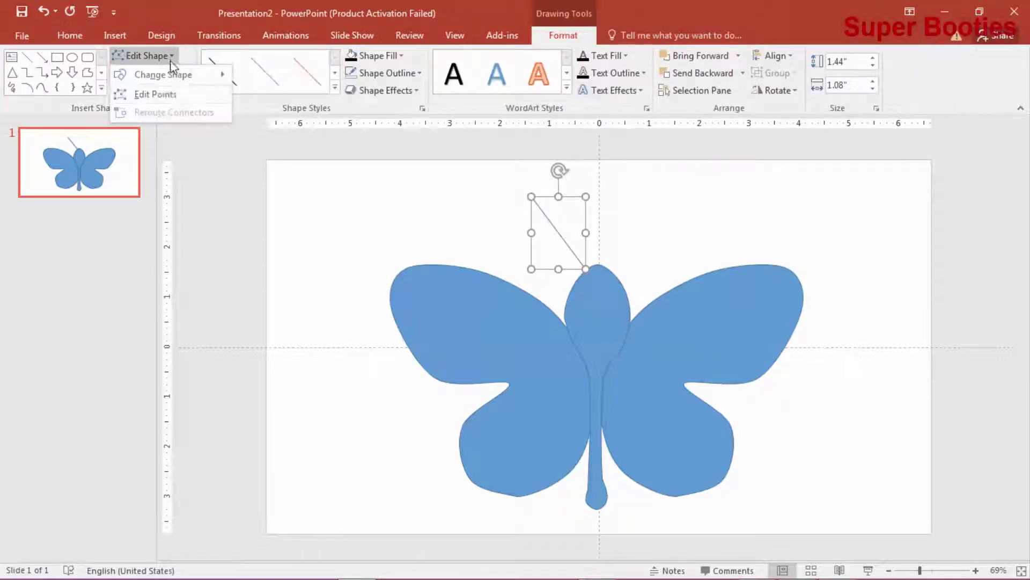
{"action": "left_click", "coordinate": [144, 92]}
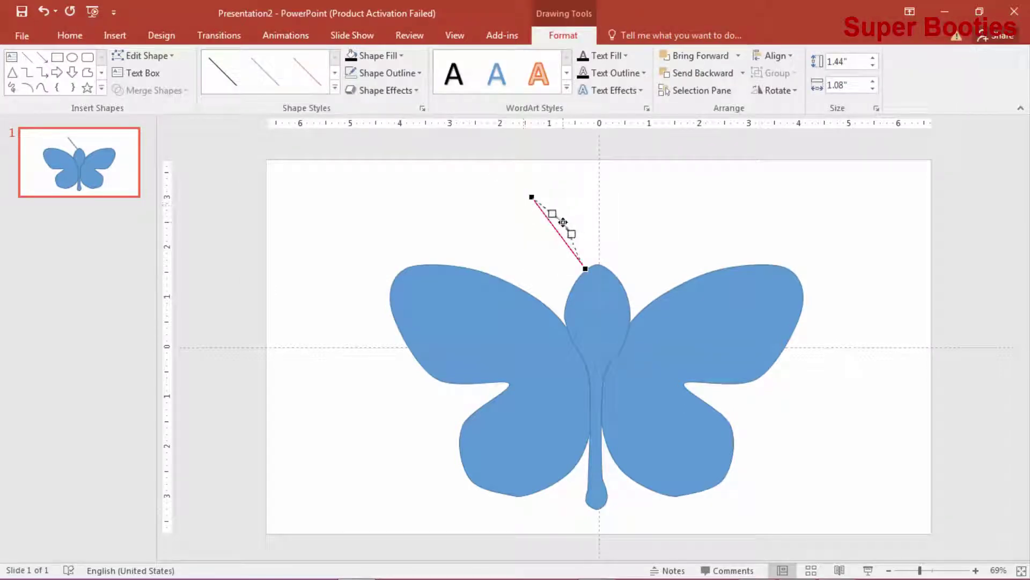
{"action": "right_click", "coordinate": [532, 197]}
{"action": "left_click", "coordinate": [572, 276]}
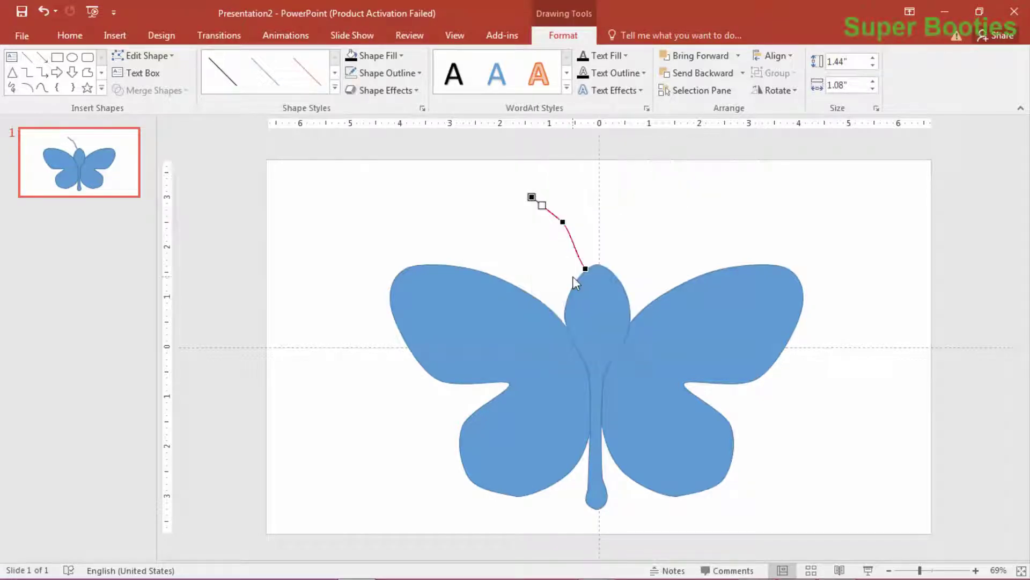
{"action": "right_click", "coordinate": [586, 269]}
{"action": "left_click", "coordinate": [626, 359]}
{"action": "left_click_drag", "start_coordinate": [585, 256], "coordinate": [588, 253]}
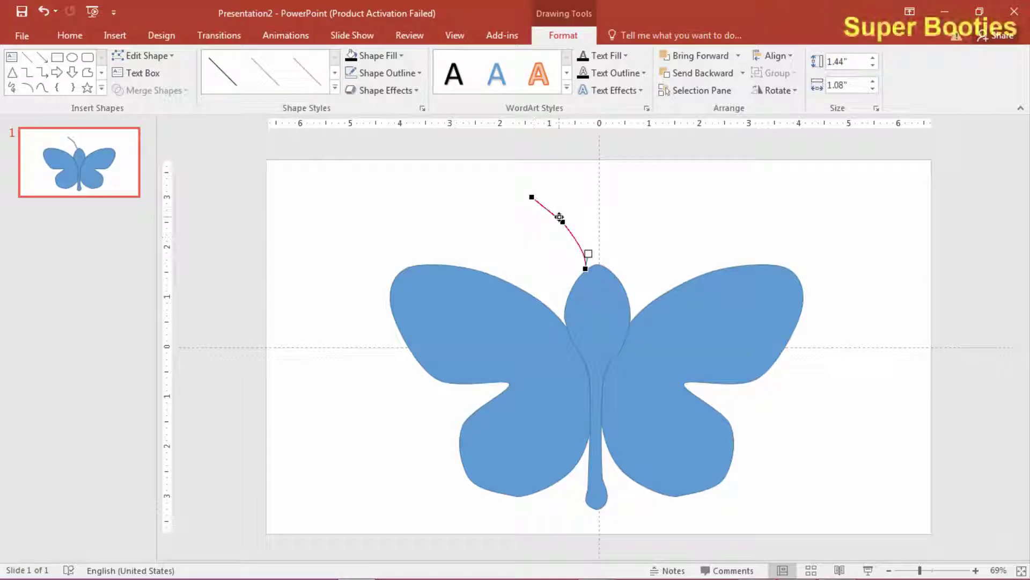
{"action": "left_click_drag", "start_coordinate": [563, 218], "coordinate": [562, 215]}
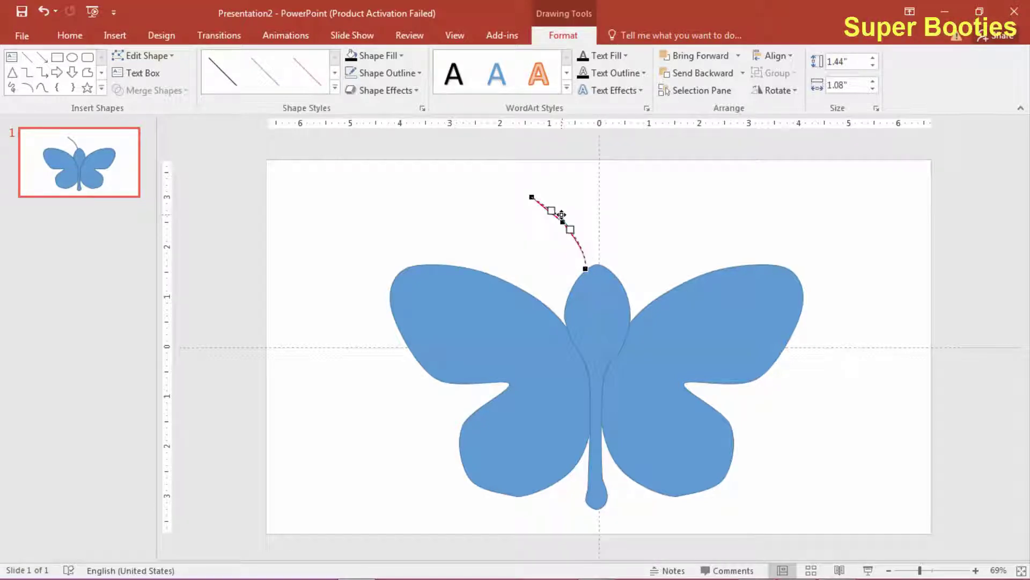
{"action": "left_click", "coordinate": [651, 227]}
Tilt the antenna tip's curve upward, briefly adding and then removing an extra point
{"action": "left_click", "coordinate": [555, 214]}
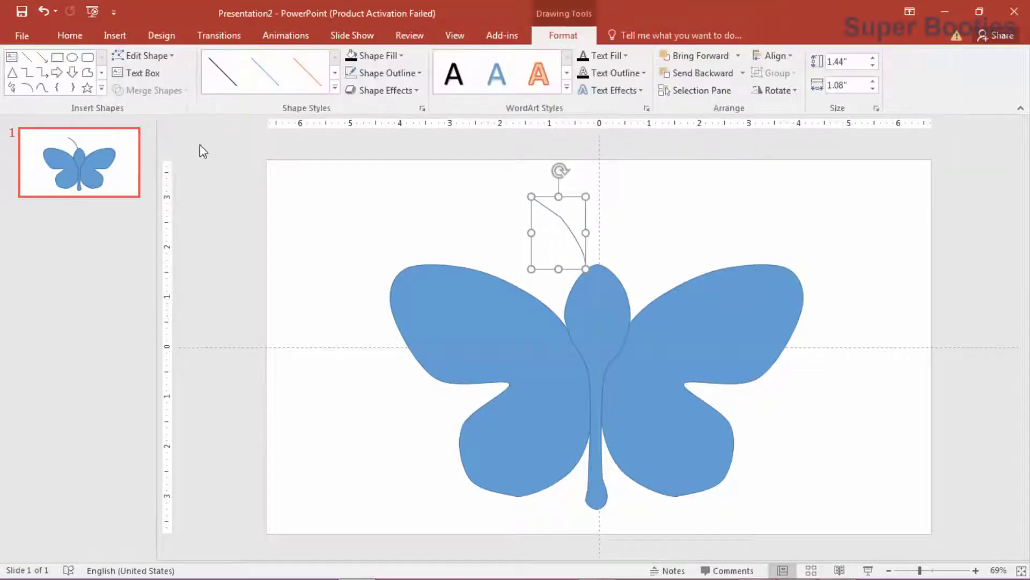
{"action": "left_click", "coordinate": [164, 56]}
{"action": "left_click", "coordinate": [178, 90]}
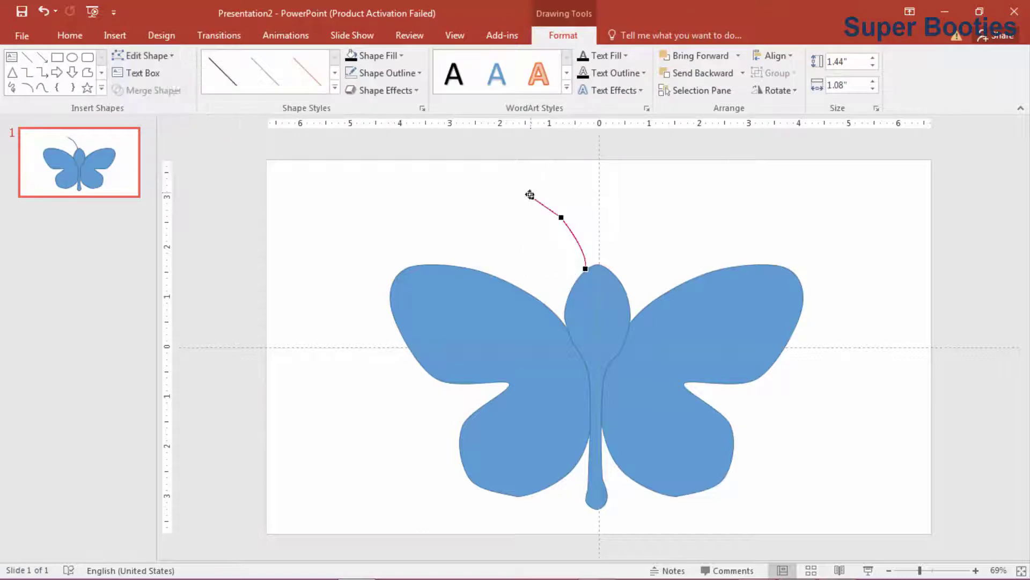
{"action": "left_click_drag", "start_coordinate": [516, 207], "coordinate": [514, 186]}
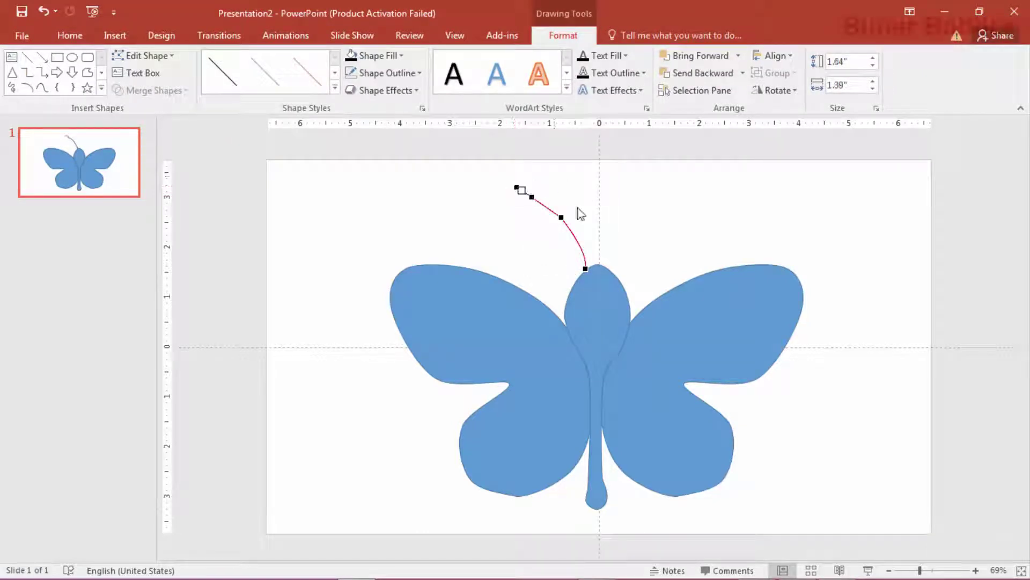
{"action": "right_click", "coordinate": [533, 198]}
{"action": "left_click", "coordinate": [550, 208]}
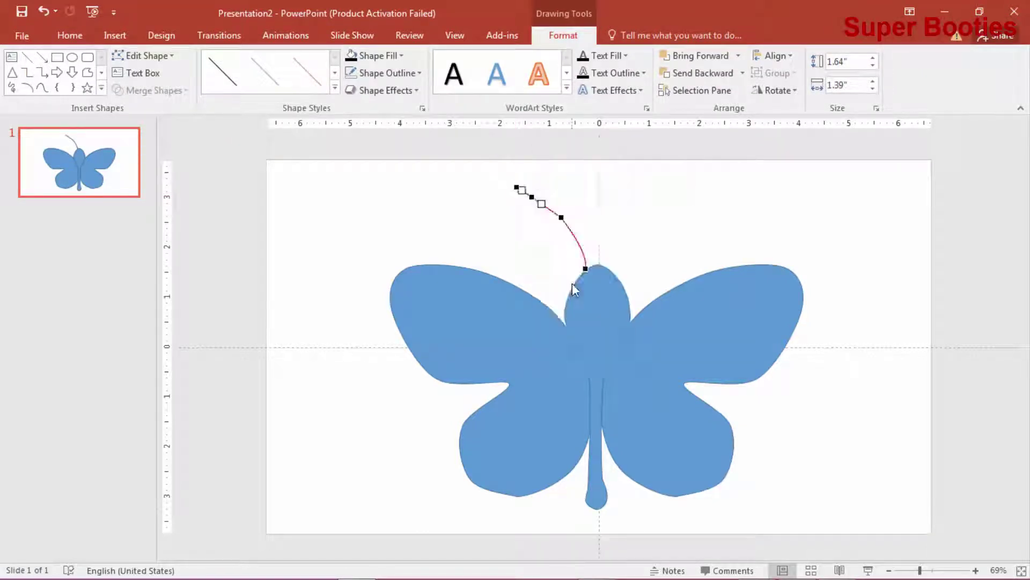
{"action": "right_click", "coordinate": [531, 197]}
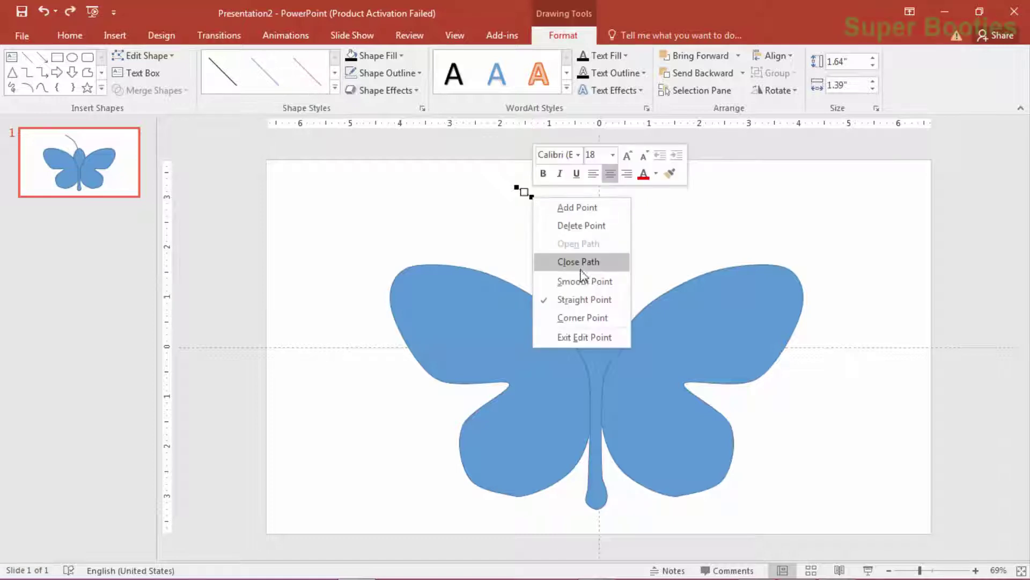
{"action": "left_click", "coordinate": [577, 226]}
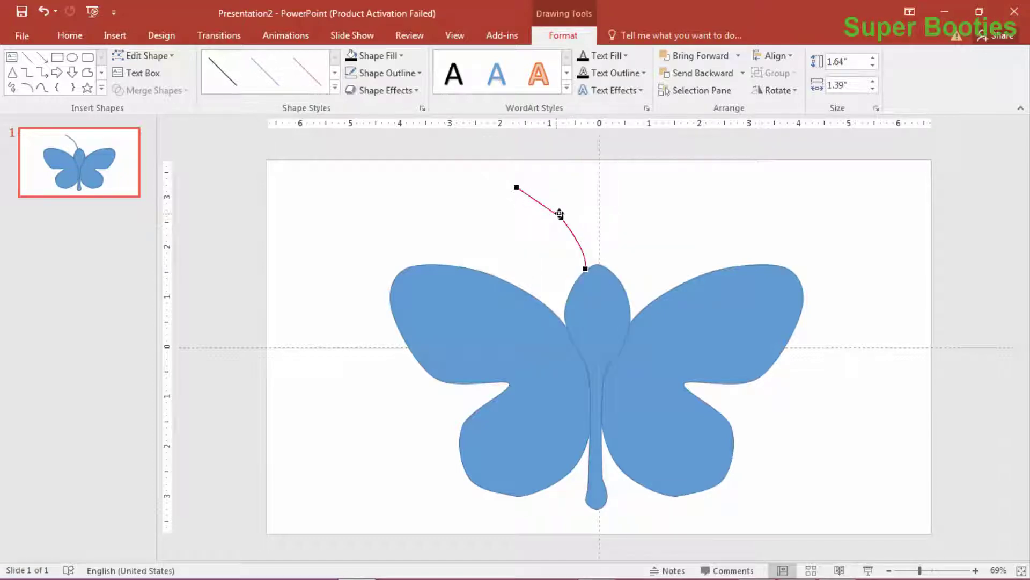
Smooth the antenna's middle vertex and shift it slightly right for a gentle curve
{"action": "right_click", "coordinate": [560, 214]}
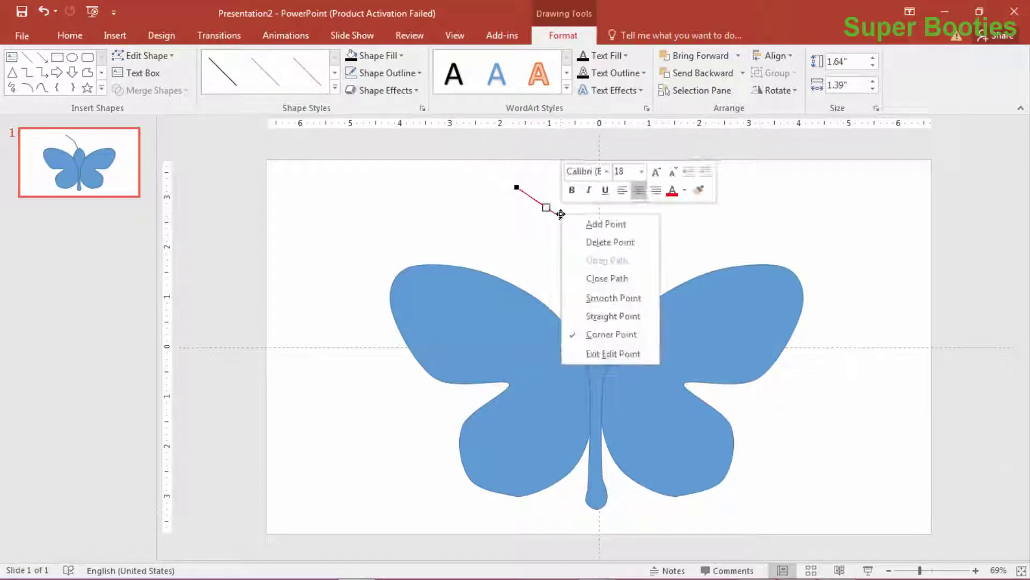
{"action": "left_click", "coordinate": [611, 298]}
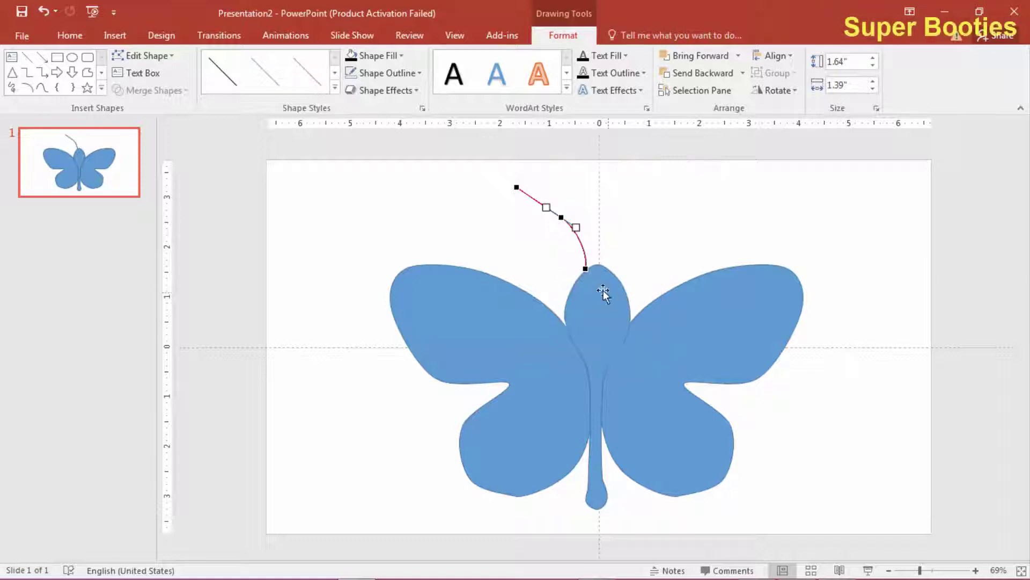
{"action": "left_click", "coordinate": [561, 215]}
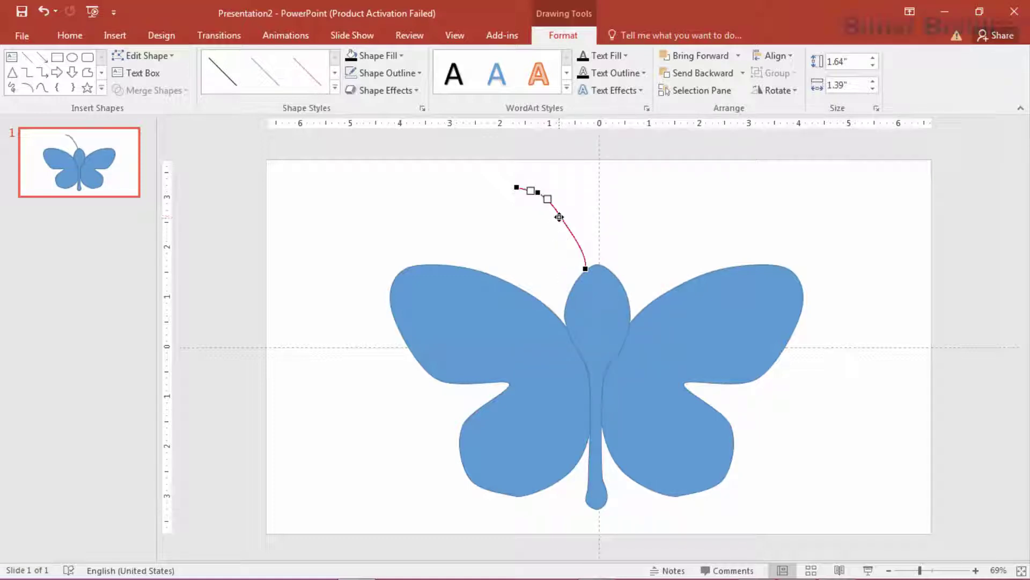
{"action": "left_click_drag", "start_coordinate": [562, 215], "coordinate": [565, 215]}
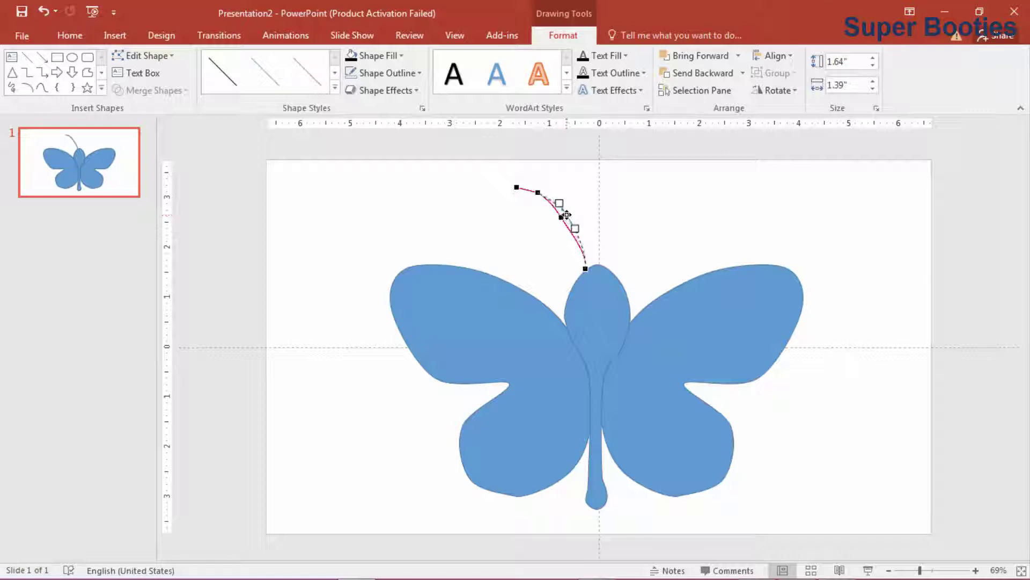
{"action": "left_click", "coordinate": [666, 229]}
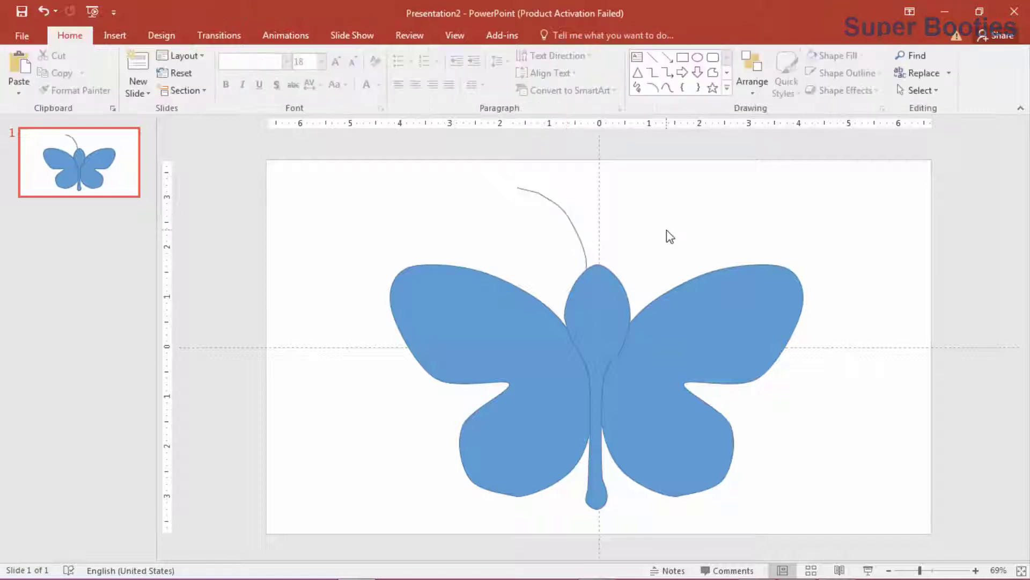
{"action": "left_click", "coordinate": [577, 232]}
{"action": "left_click", "coordinate": [455, 190]}
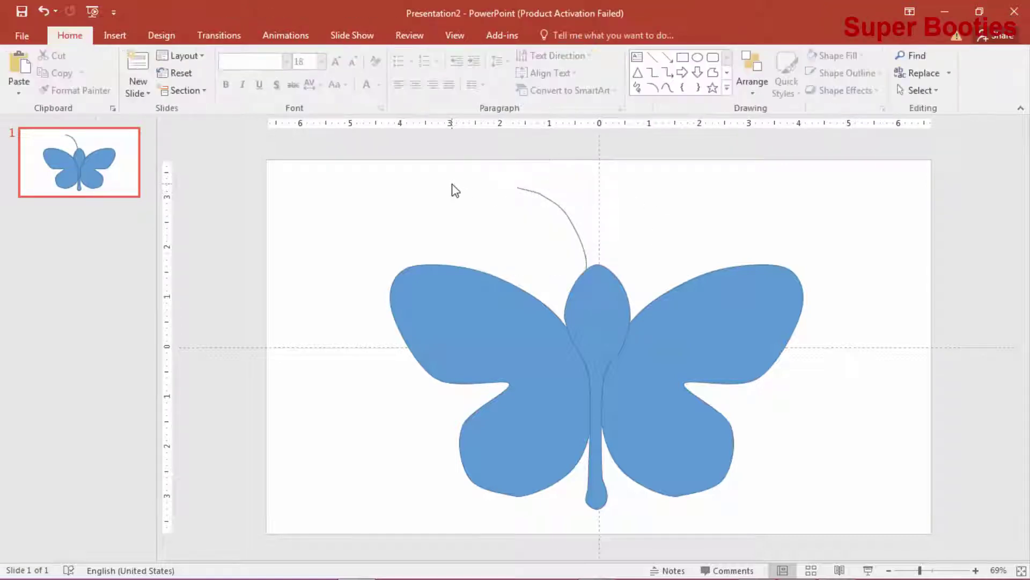
Duplicate the antenna curve and line the copy up over the original
{"action": "left_click", "coordinate": [565, 214]}
{"action": "left_click", "coordinate": [22, 35]}
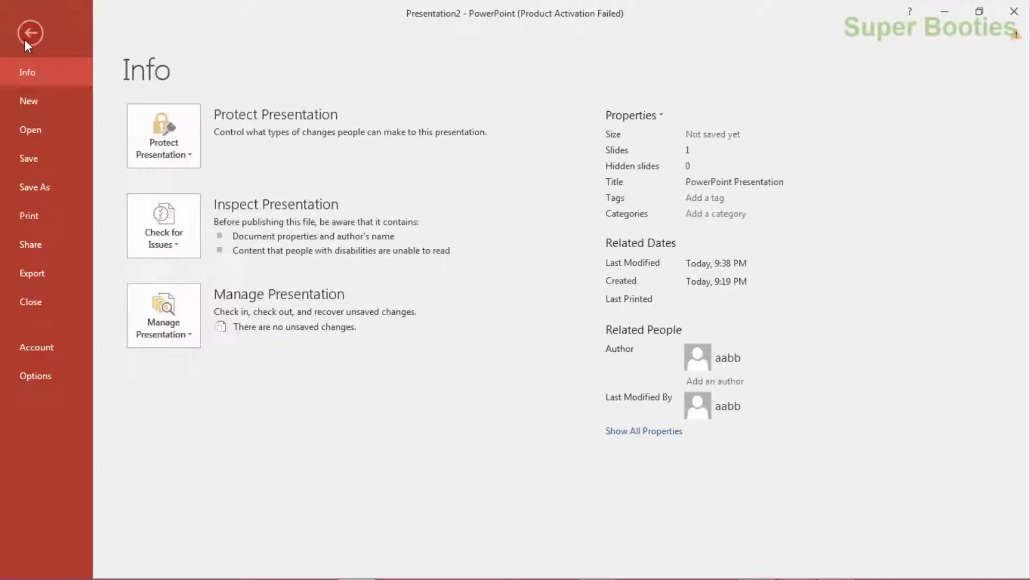
{"action": "left_click", "coordinate": [25, 37]}
{"action": "left_click", "coordinate": [67, 38]}
{"action": "left_click", "coordinate": [58, 72]}
{"action": "left_click", "coordinate": [19, 67]}
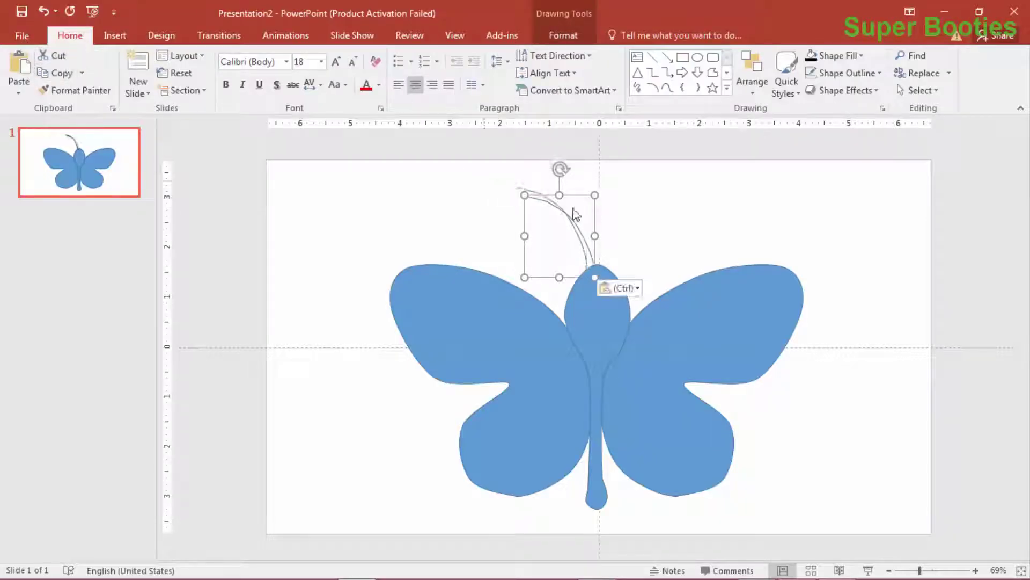
{"action": "left_click_drag", "start_coordinate": [581, 232], "coordinate": [572, 222]}
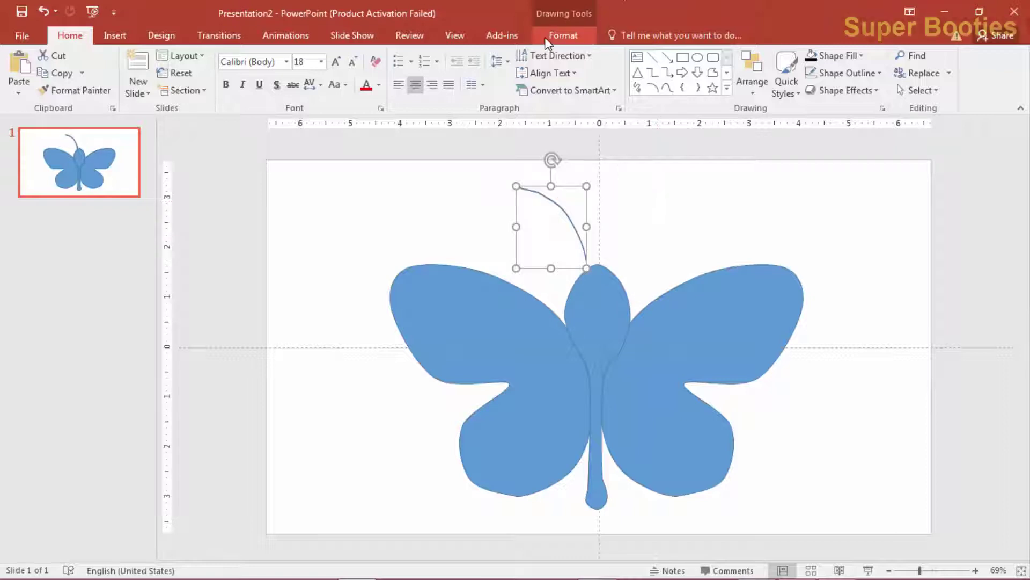
Flip the copy horizontally and move it to the right side of the head
{"action": "left_click", "coordinate": [564, 36]}
{"action": "left_click", "coordinate": [775, 55]}
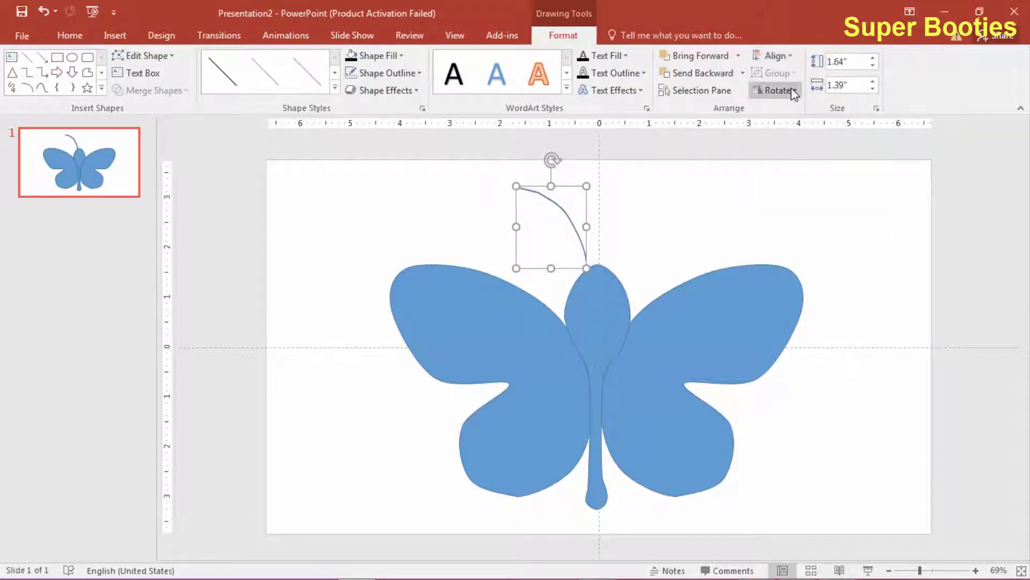
{"action": "left_click", "coordinate": [779, 91]}
{"action": "left_click", "coordinate": [810, 165]}
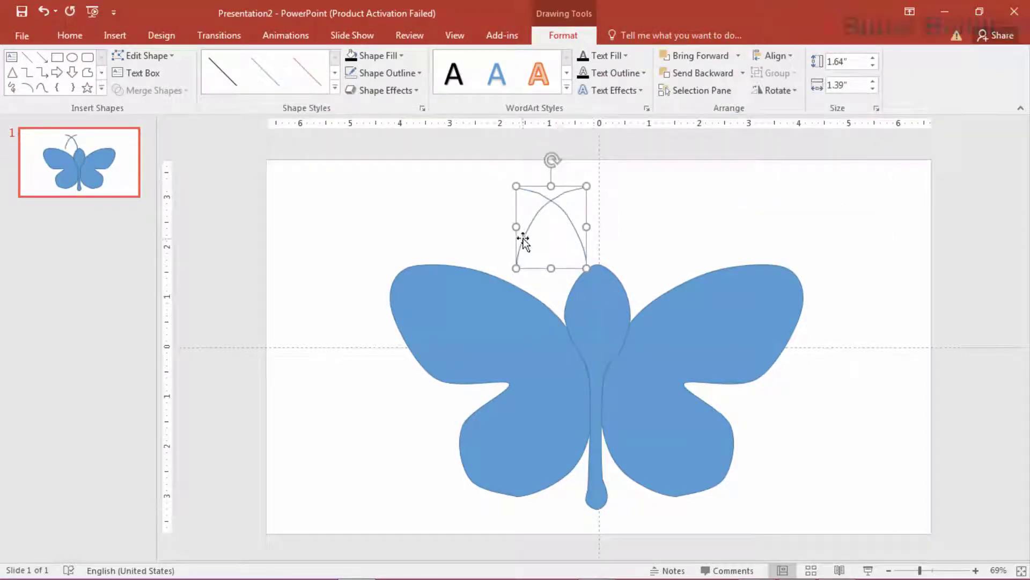
{"action": "mouse_move", "coordinate": [523, 241]}
{"action": "left_mouse_down"}
{"action": "mouse_move", "coordinate": [621, 230]}
{"action": "mouse_move", "coordinate": [614, 242]}
{"action": "left_mouse_up"}
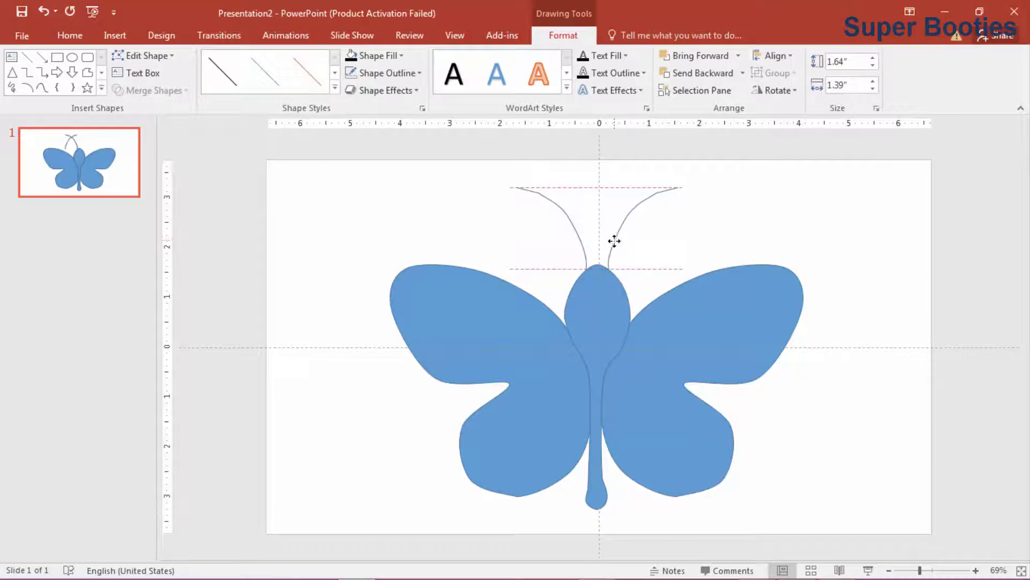
{"action": "left_click", "coordinate": [751, 222]}
{"action": "left_click", "coordinate": [587, 245]}
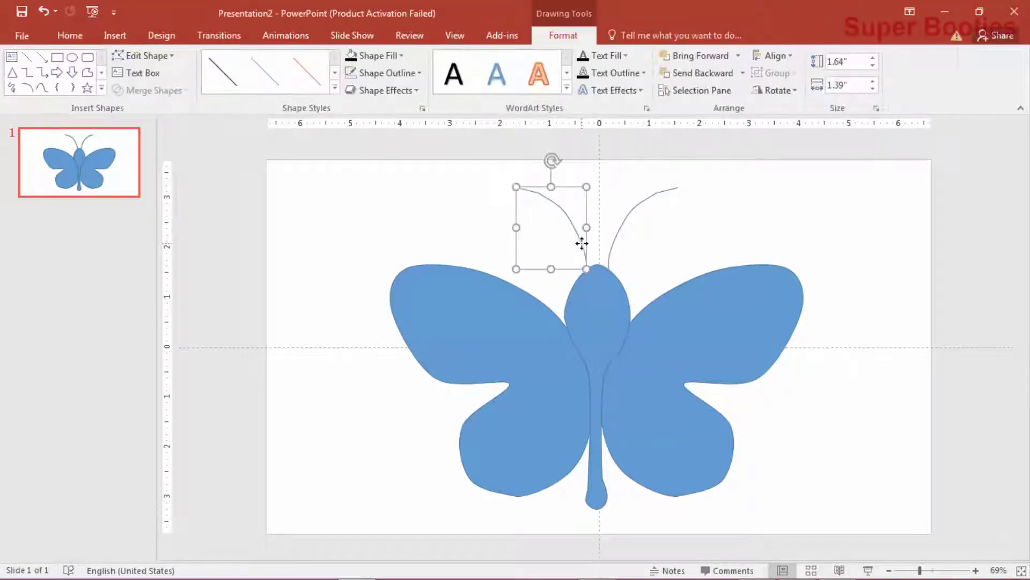
{"action": "left_click", "coordinate": [610, 252]}
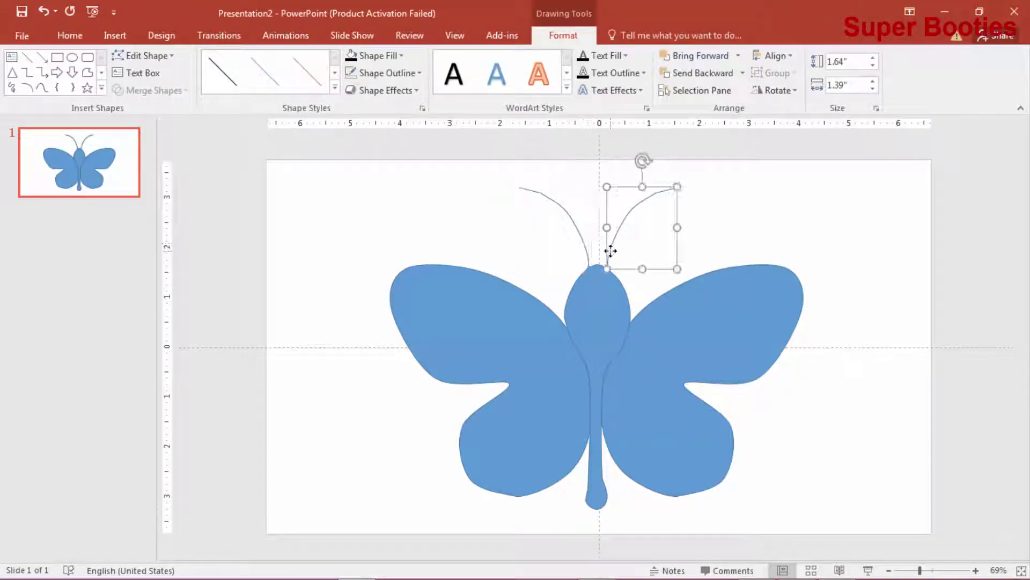
{"action": "left_click", "coordinate": [779, 205]}
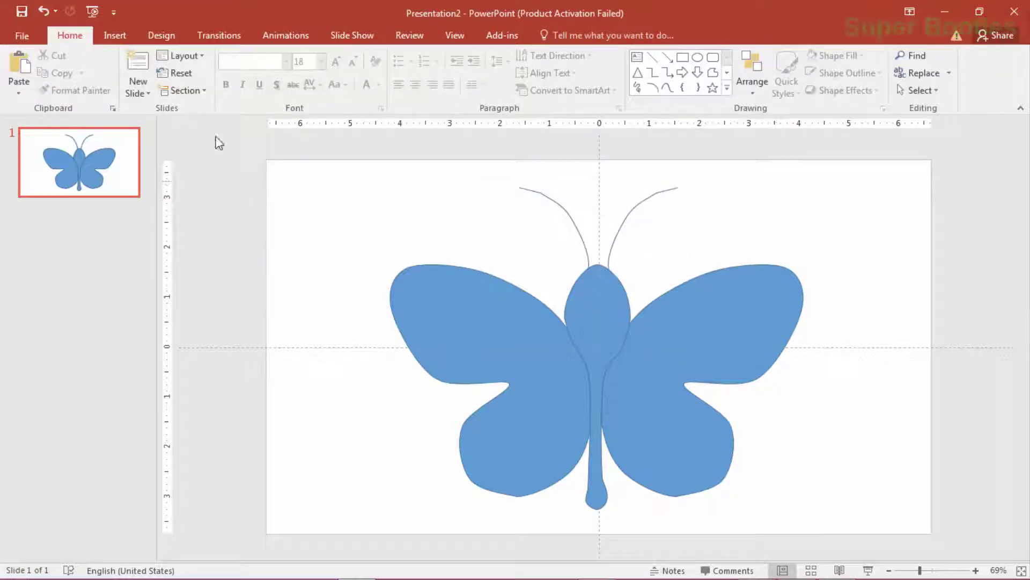
Draw a small oval circle at the tip of the left antenna
{"action": "left_click", "coordinate": [114, 34]}
{"action": "left_click", "coordinate": [257, 73]}
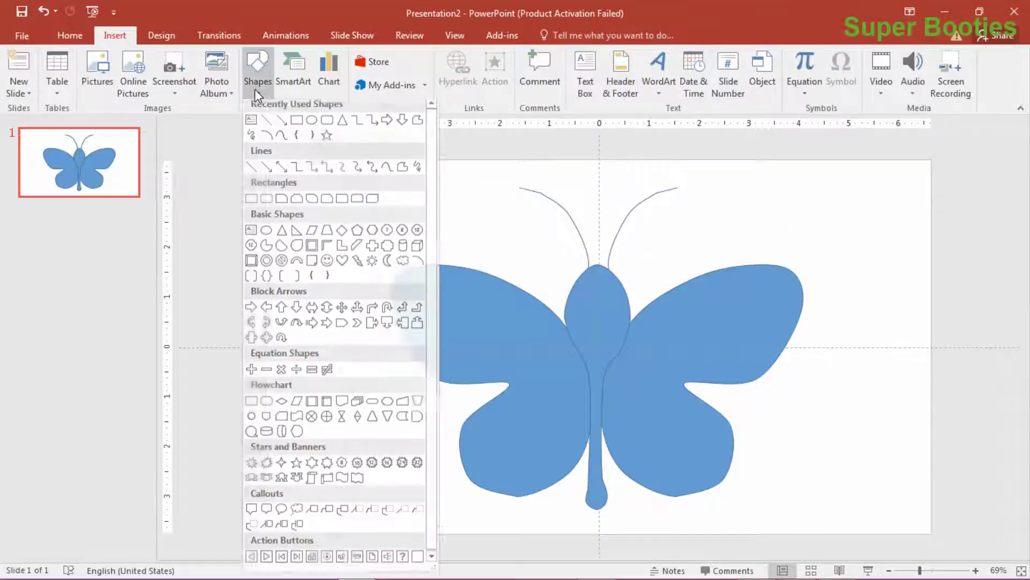
{"action": "left_click", "coordinate": [312, 126]}
{"action": "left_click_drag", "start_coordinate": [508, 173], "coordinate": [536, 202]}
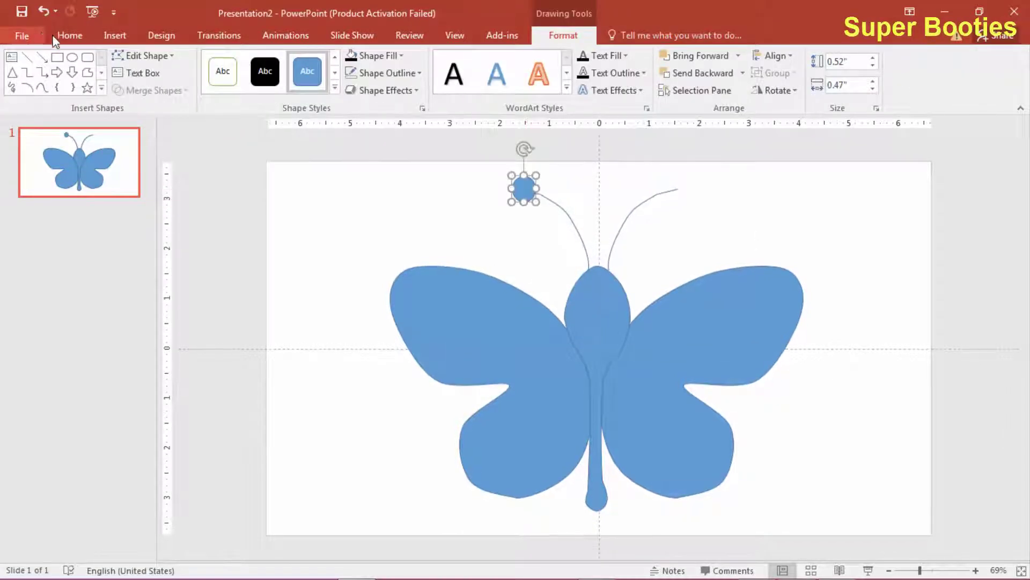
Duplicate the circle and place the copy on the right antenna tip
{"action": "left_click", "coordinate": [69, 35]}
{"action": "left_click", "coordinate": [22, 69]}
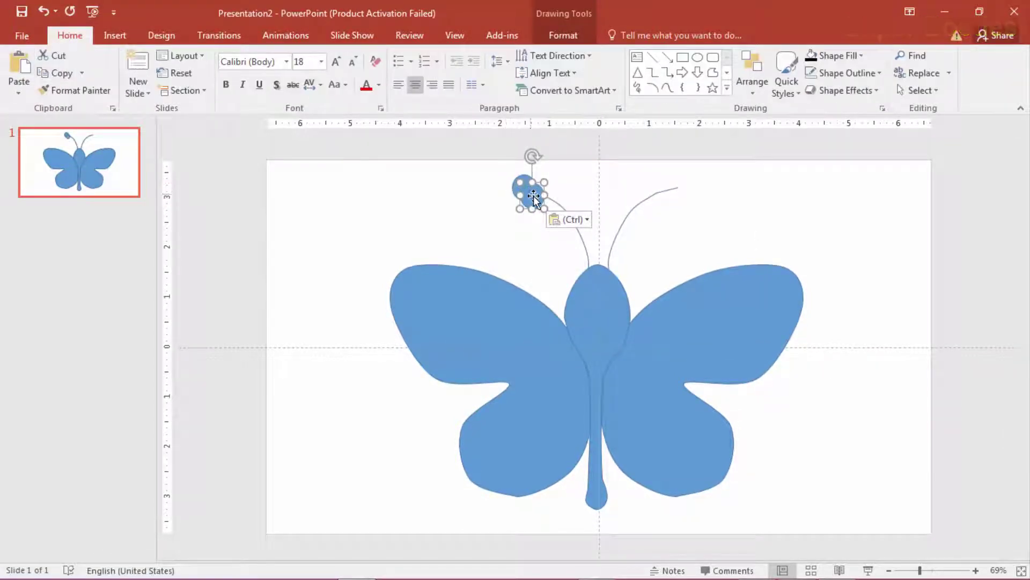
{"action": "left_click_drag", "start_coordinate": [531, 195], "coordinate": [668, 193]}
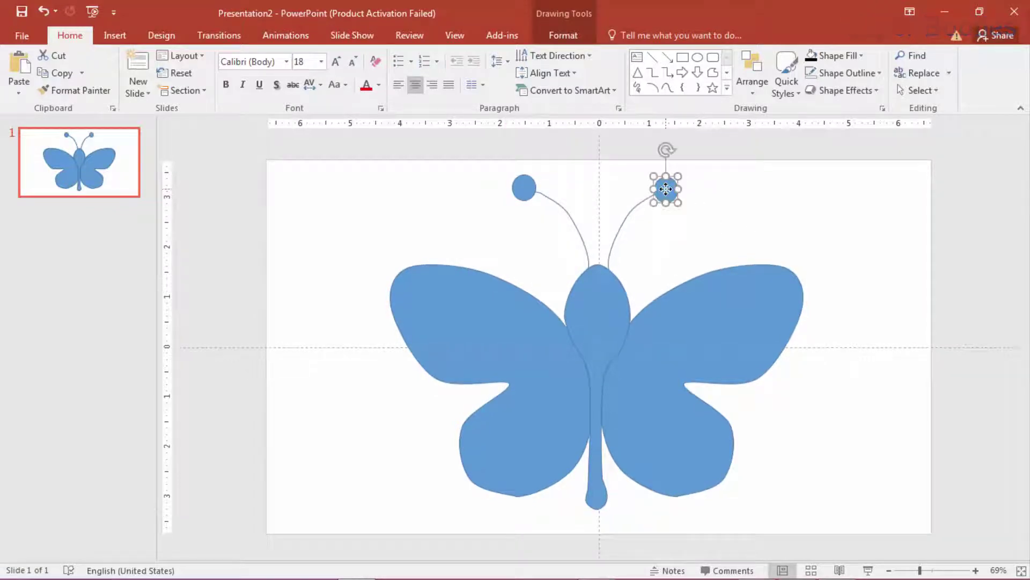
{"action": "left_click", "coordinate": [721, 196]}
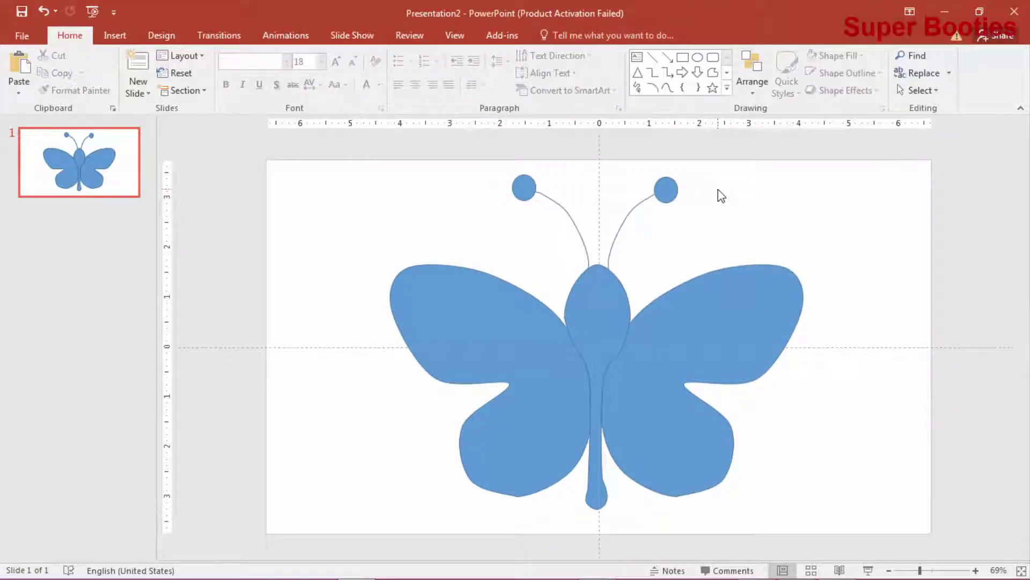
{"action": "left_click", "coordinate": [671, 190]}
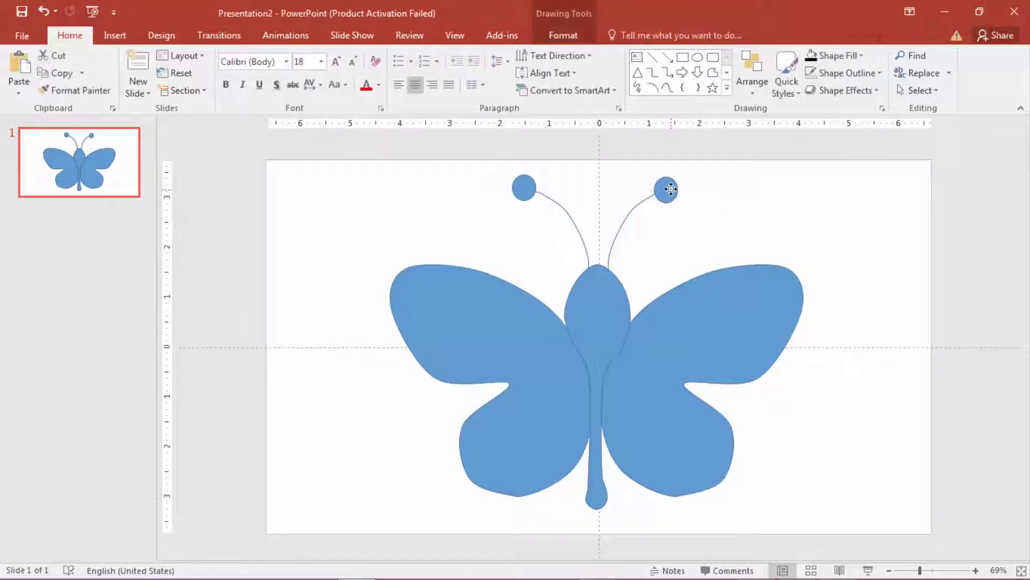
{"action": "left_click", "coordinate": [671, 188]}
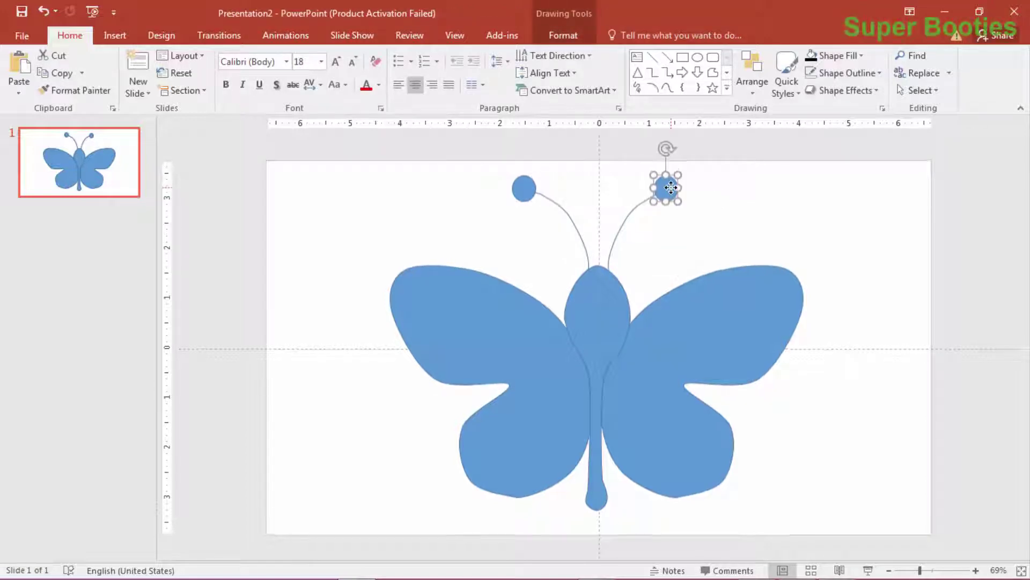
{"action": "left_click", "coordinate": [745, 212]}
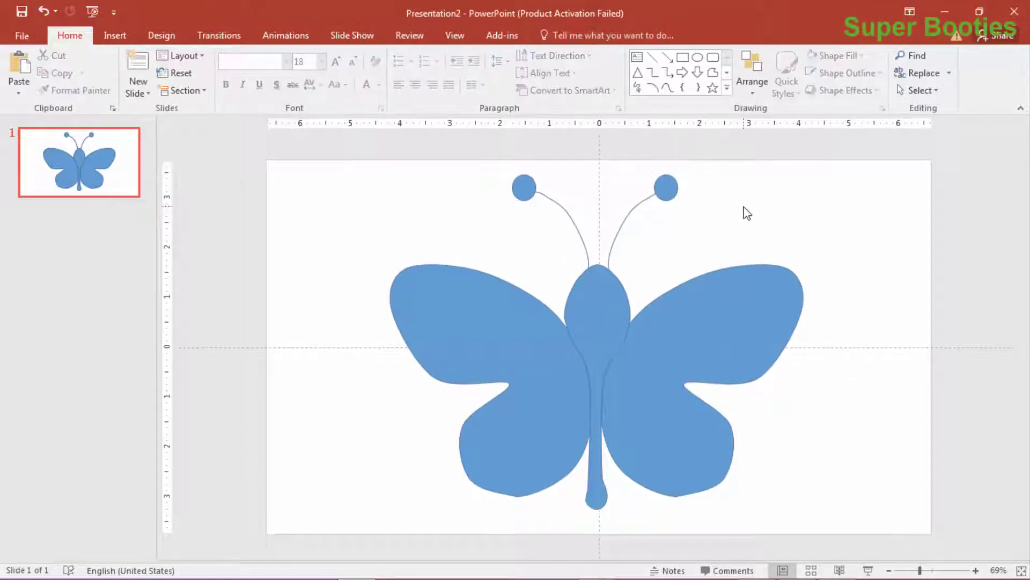
{"action": "left_click", "coordinate": [641, 439]}
Bring the left and right wings in front of the body
{"action": "left_click", "coordinate": [484, 376]}
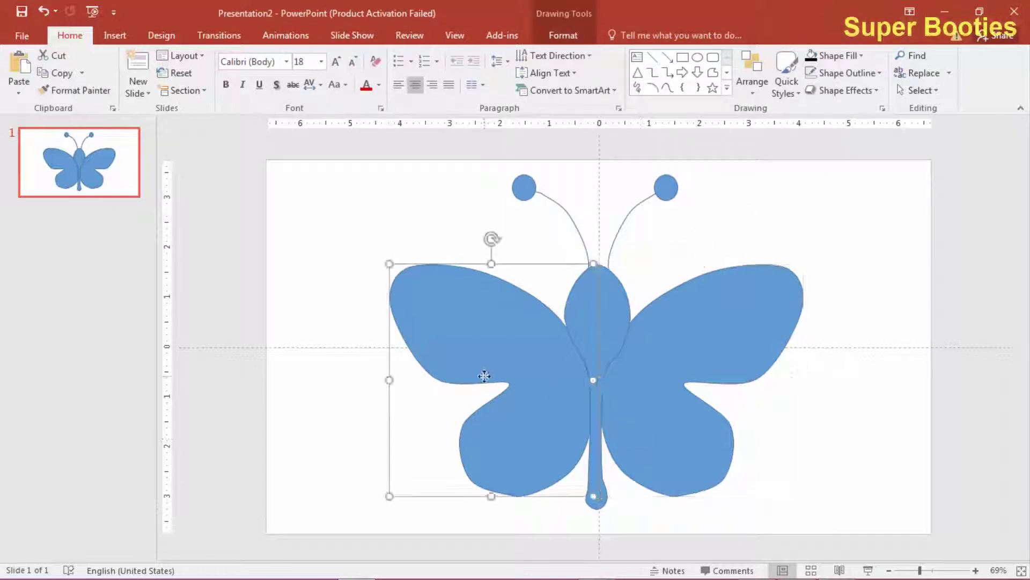
{"action": "left_click", "coordinate": [752, 85]}
{"action": "left_click", "coordinate": [767, 128]}
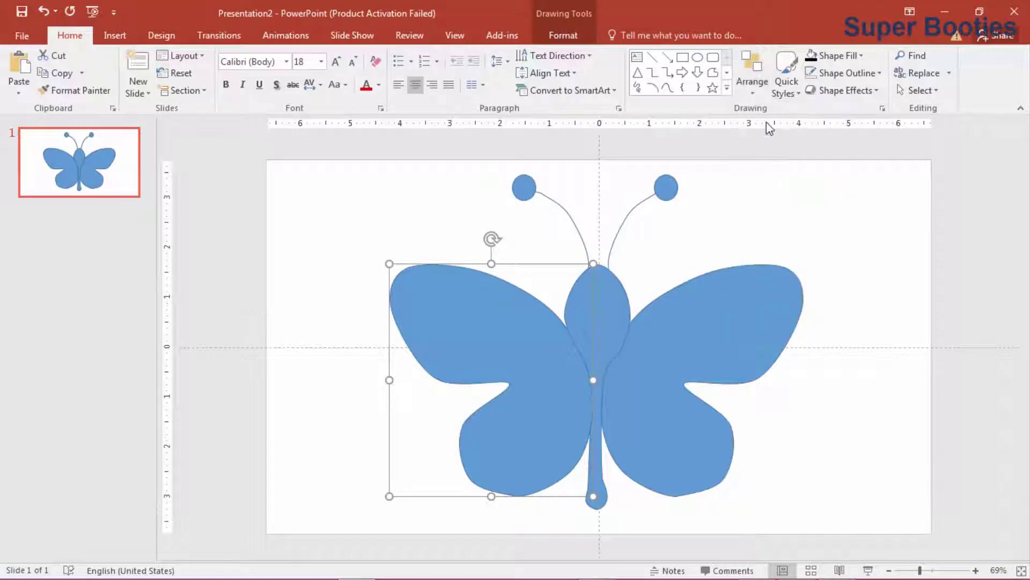
{"action": "left_click", "coordinate": [713, 346]}
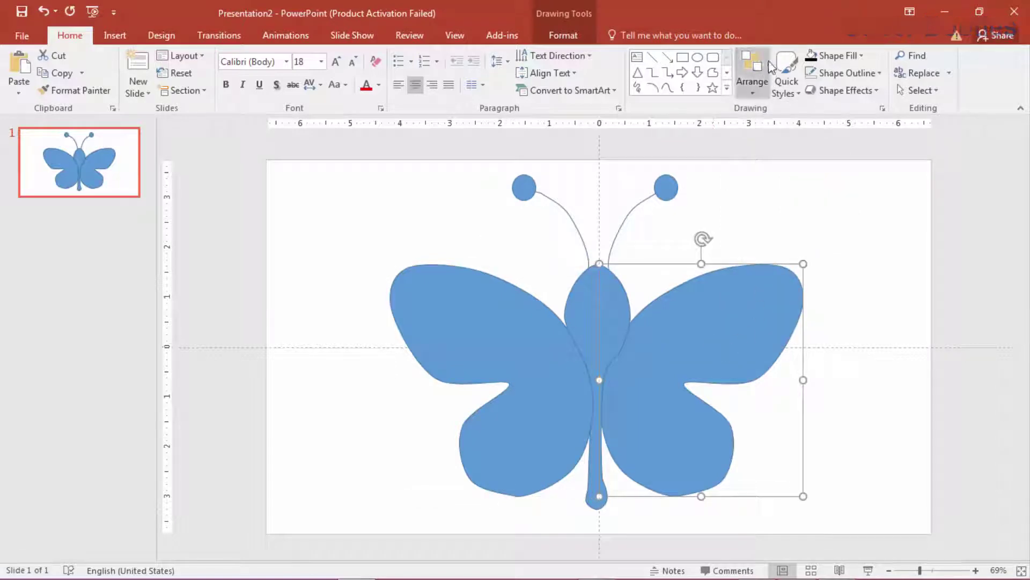
{"action": "left_click", "coordinate": [754, 80]}
{"action": "left_click", "coordinate": [775, 131]}
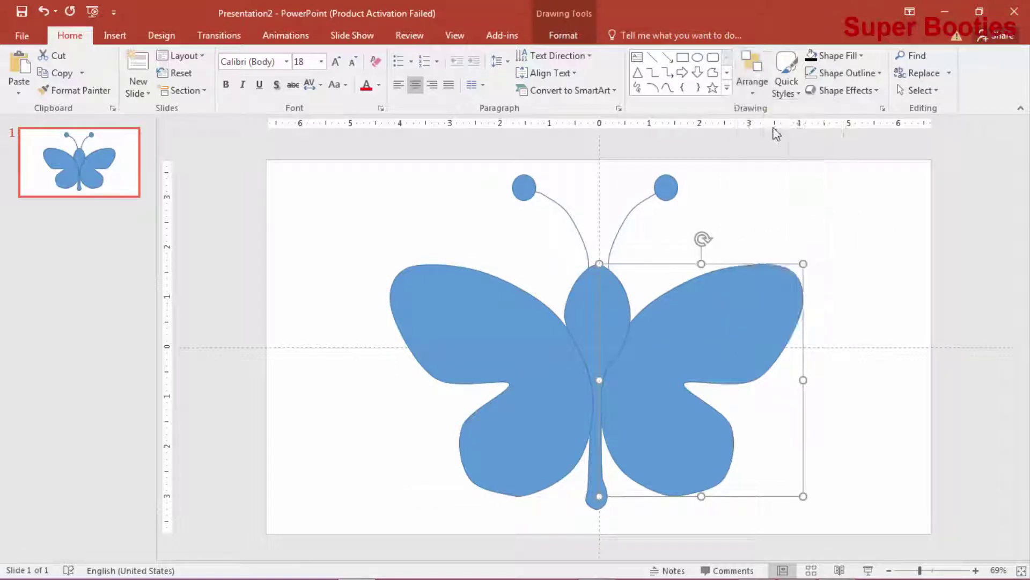
{"action": "left_click", "coordinate": [897, 287]}
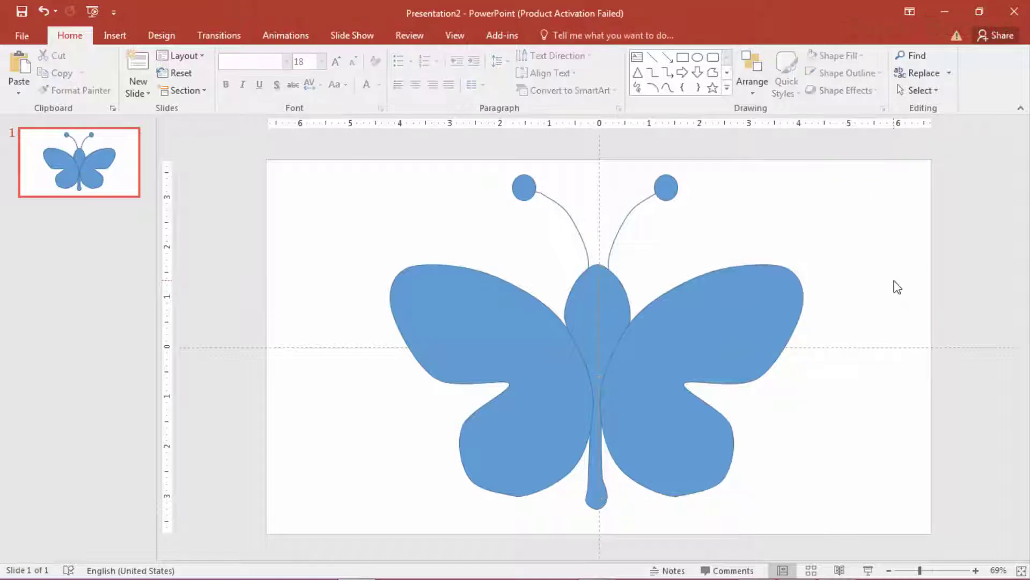
Select the wings, body, antenna curves and tip circles, and group them into one object
{"action": "left_click", "coordinate": [498, 383]}
{"action": "left_click", "coordinate": [612, 310], "text": "shift"}
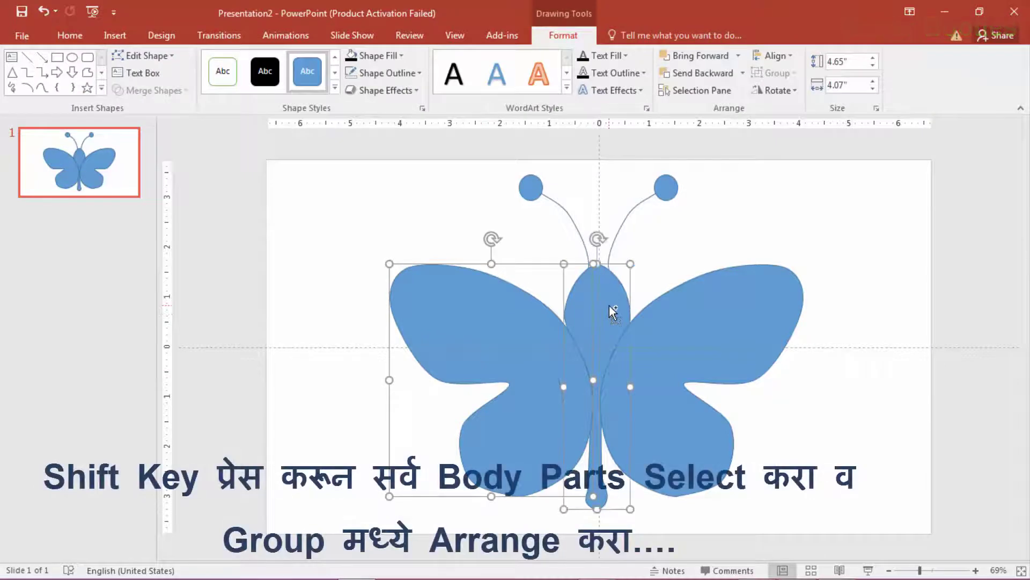
{"action": "left_click", "coordinate": [705, 321], "text": "shift"}
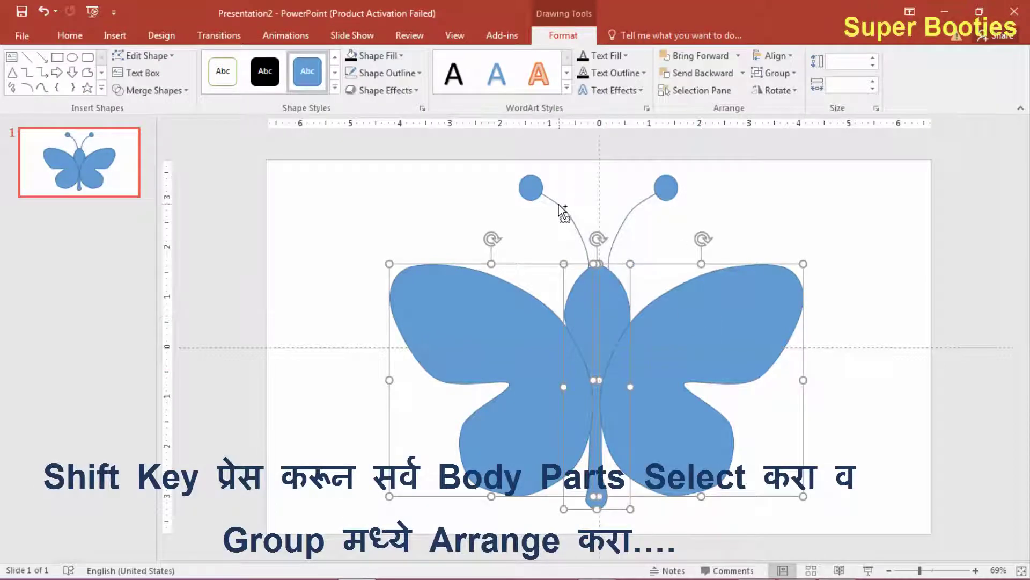
{"action": "left_click", "coordinate": [536, 195], "text": "shift"}
{"action": "left_click", "coordinate": [665, 189], "text": "shift"}
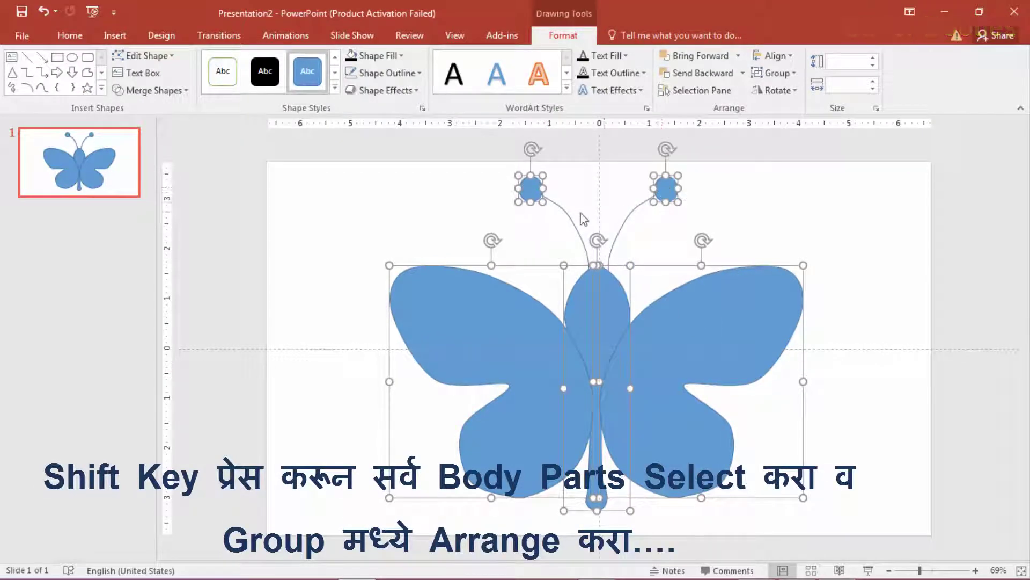
{"action": "left_click", "coordinate": [572, 220], "text": "shift"}
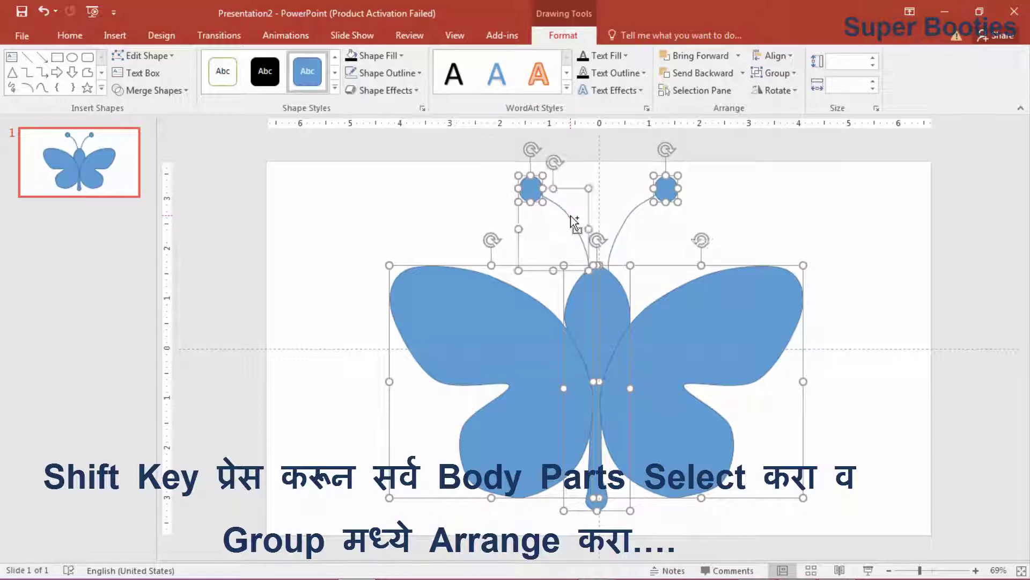
{"action": "left_click", "coordinate": [633, 212], "text": "shift"}
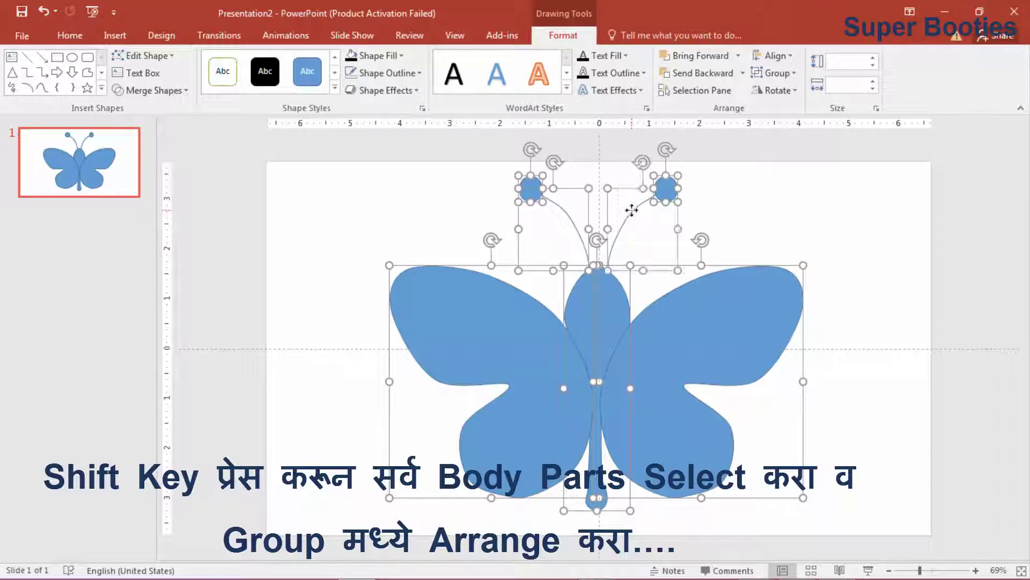
{"action": "left_click", "coordinate": [791, 72]}
{"action": "left_click", "coordinate": [781, 91]}
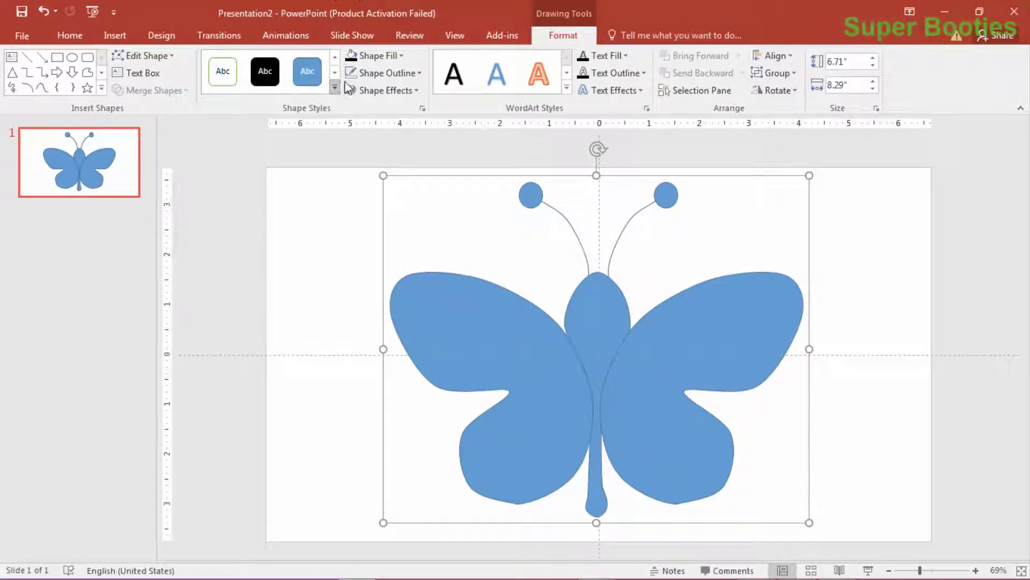
Give the grouped butterfly a Black, Text 1 outline and Black, Text 1 fill
{"action": "left_click", "coordinate": [386, 73]}
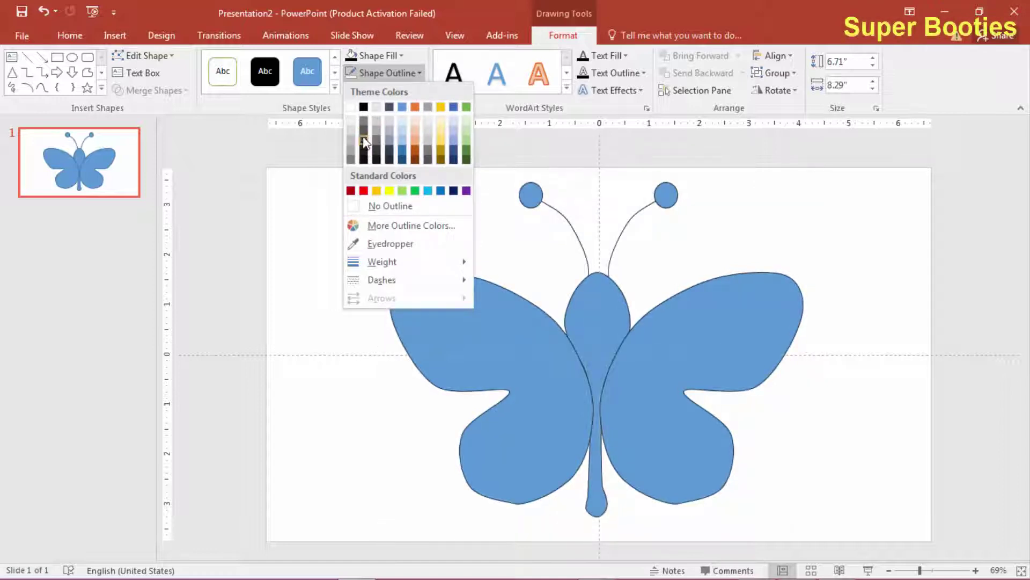
{"action": "left_click", "coordinate": [364, 107]}
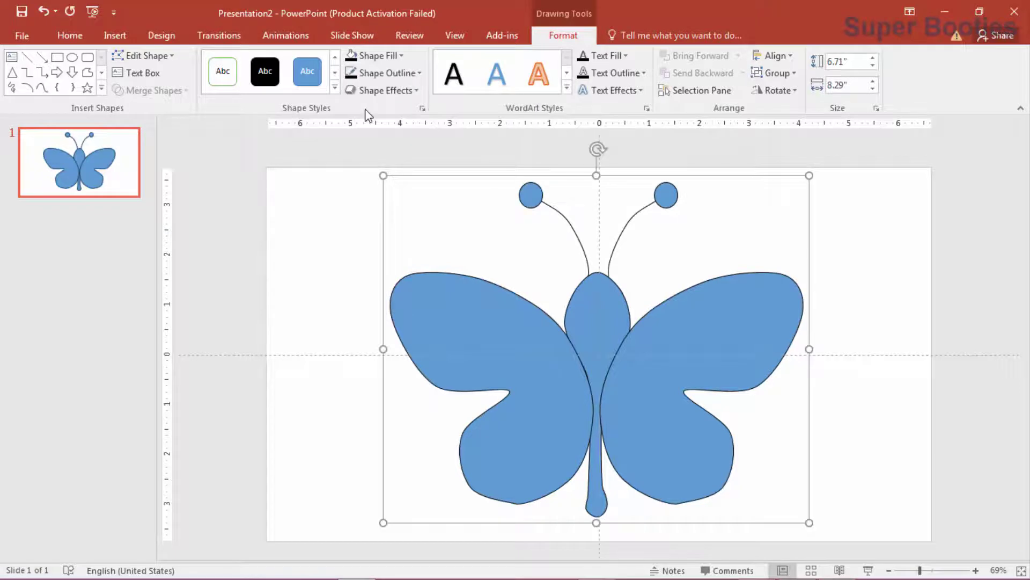
{"action": "left_click", "coordinate": [397, 55]}
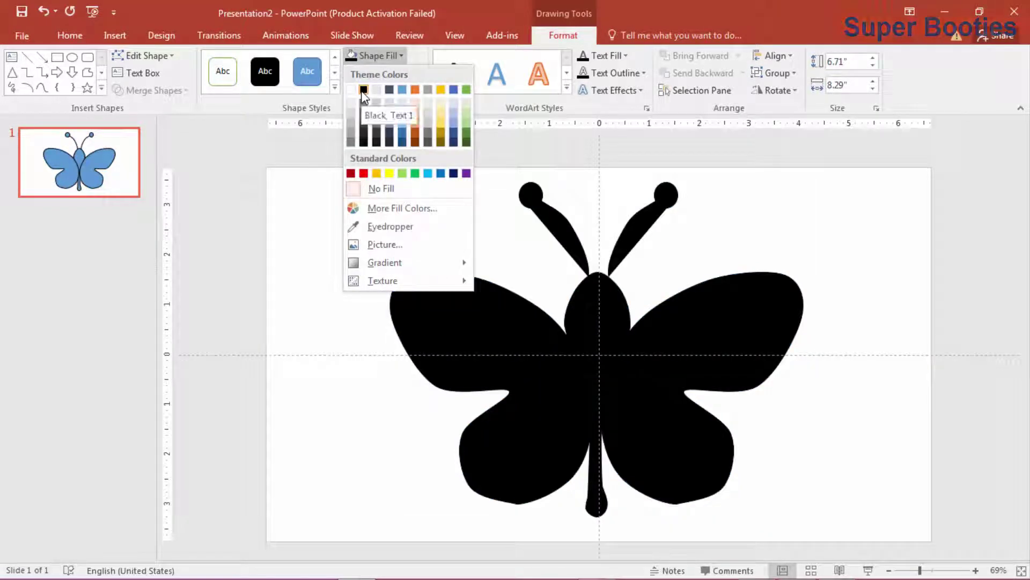
{"action": "left_click", "coordinate": [363, 91]}
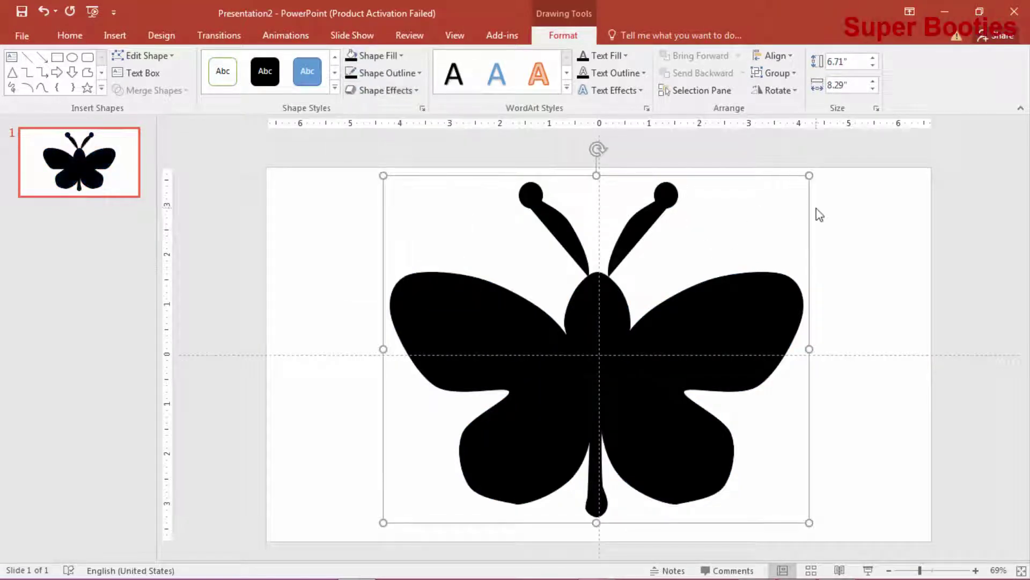
{"action": "left_click", "coordinate": [893, 239]}
{"action": "left_click", "coordinate": [565, 235]}
Adjust both antennas inside the butterfly group and make each a thin line
{"action": "left_click", "coordinate": [564, 234]}
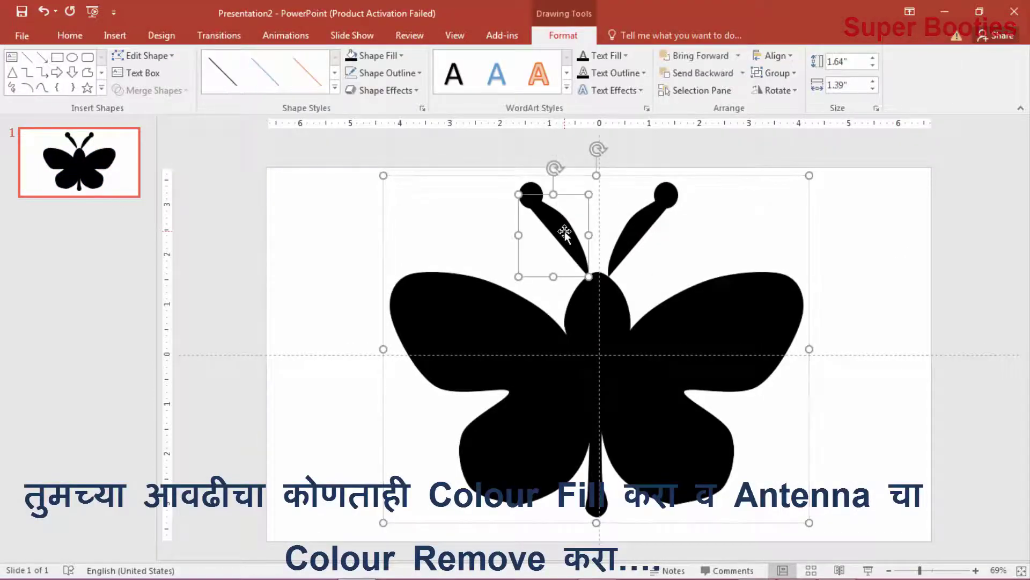
{"action": "key", "text": "Escape"}
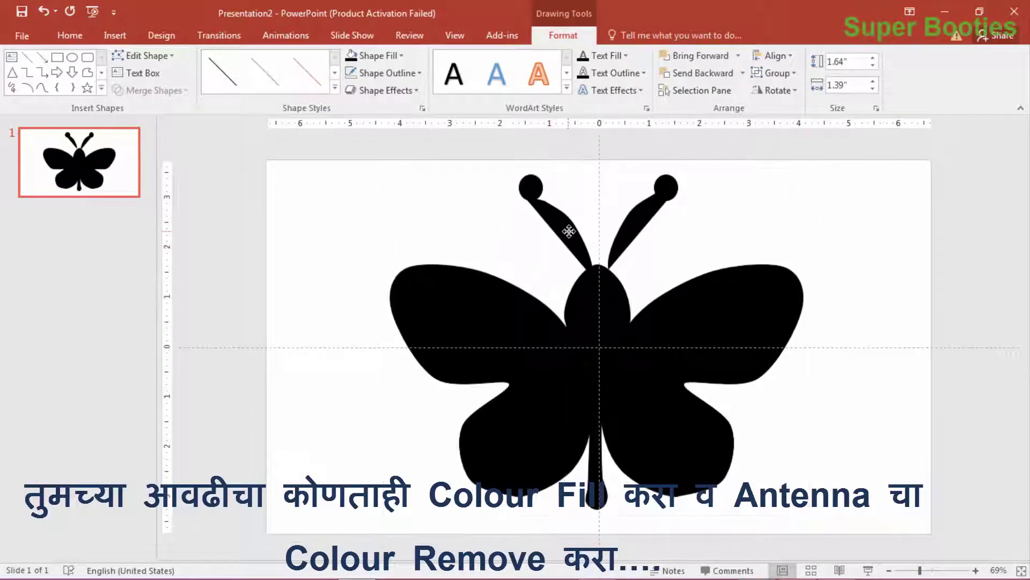
{"action": "left_click_drag", "start_coordinate": [569, 230], "coordinate": [573, 229]}
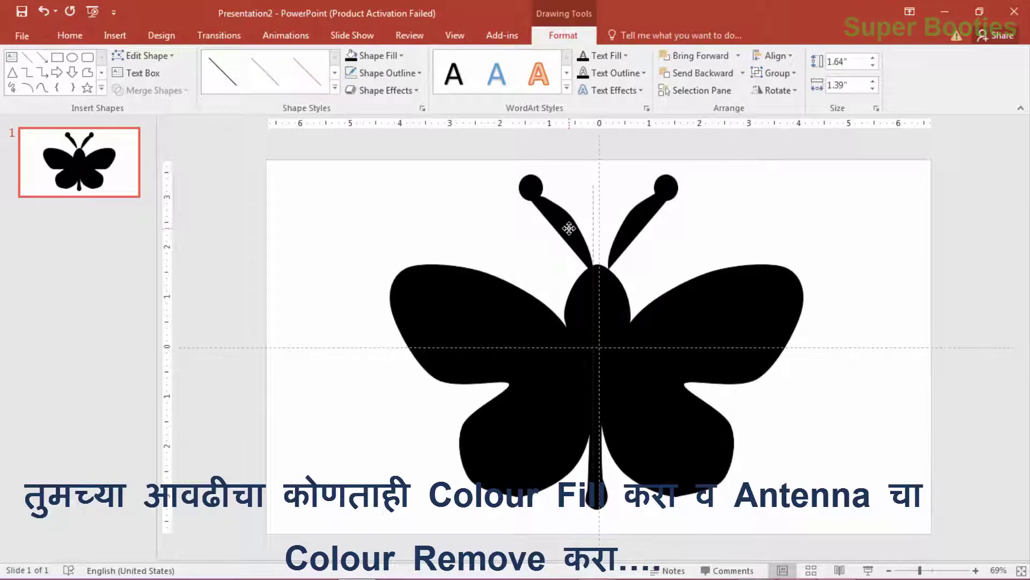
{"action": "left_click", "coordinate": [627, 228]}
{"action": "left_click_drag", "start_coordinate": [628, 228], "coordinate": [624, 226]}
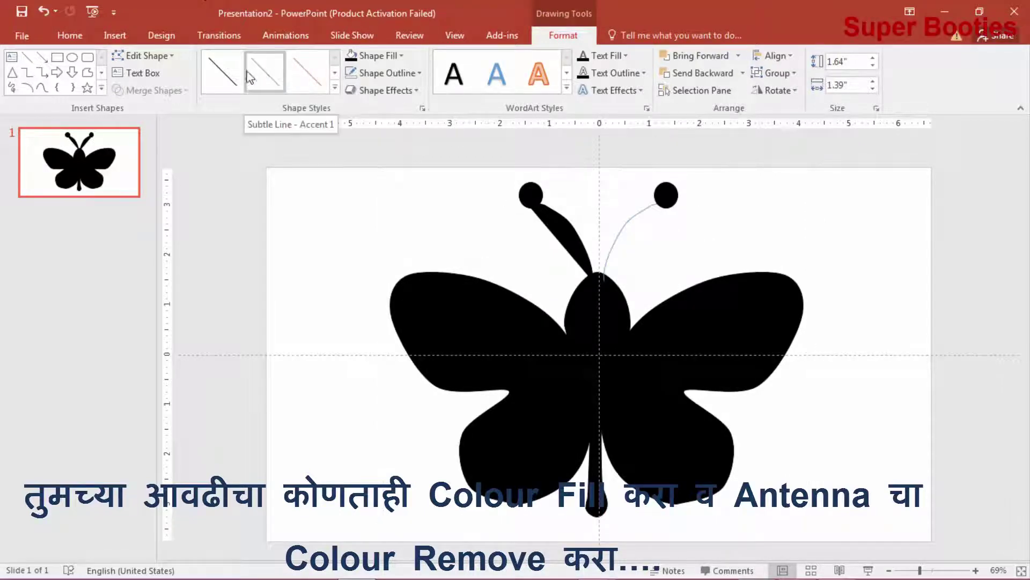
{"action": "left_click", "coordinate": [225, 77]}
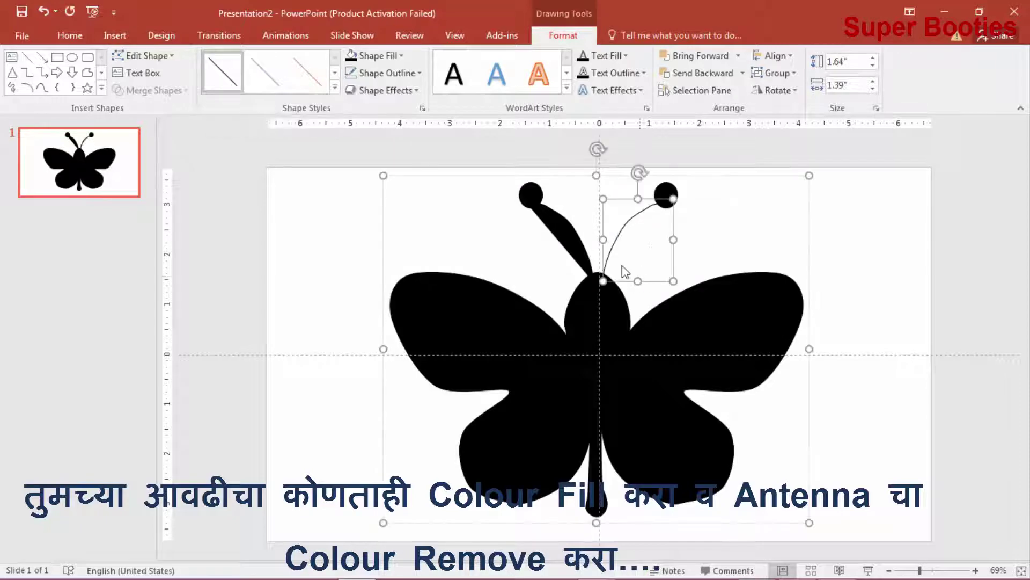
{"action": "left_click", "coordinate": [572, 243]}
{"action": "left_click", "coordinate": [232, 82]}
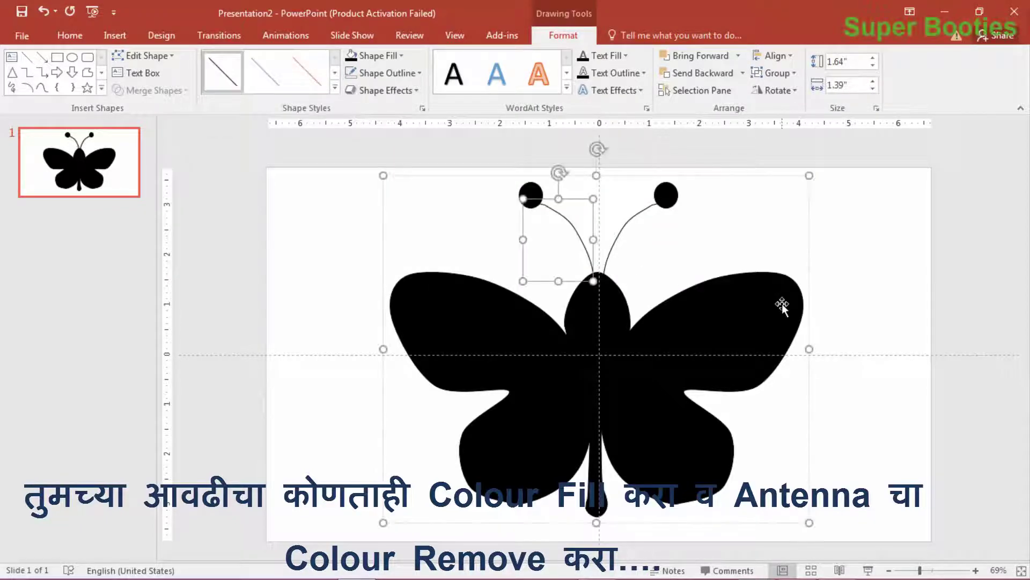
{"action": "left_click", "coordinate": [886, 280]}
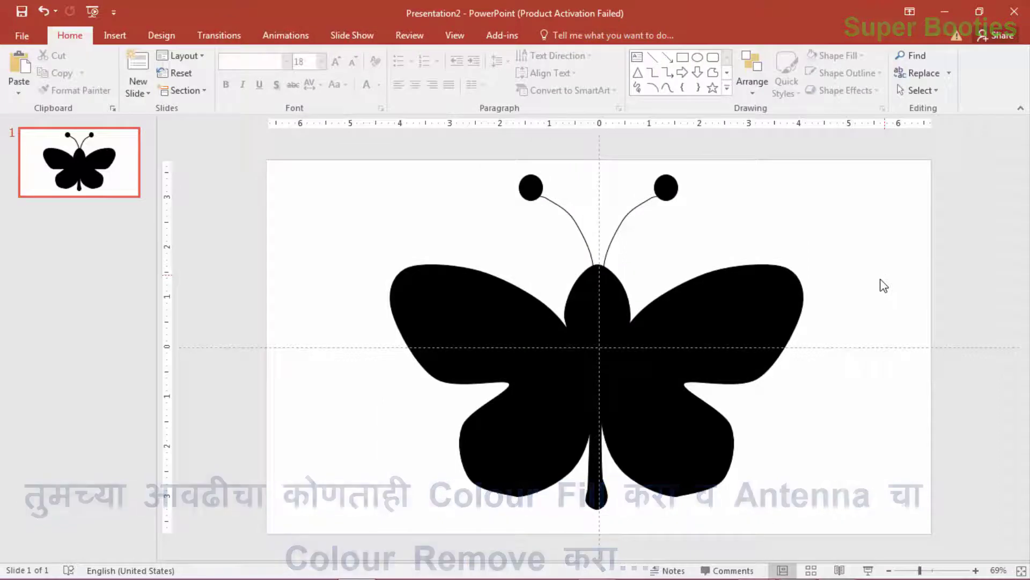
Move the right and left wings snug against the body, then reselect the whole group
{"action": "left_click", "coordinate": [679, 367]}
{"action": "left_click", "coordinate": [679, 367]}
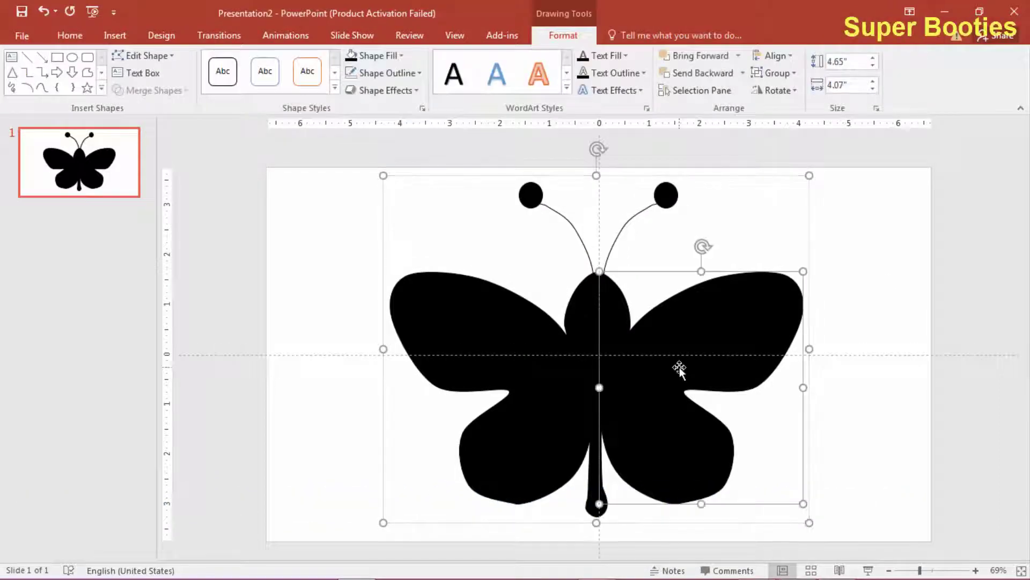
{"action": "left_click_drag", "start_coordinate": [679, 368], "coordinate": [677, 362]}
{"action": "left_click", "coordinate": [517, 401]}
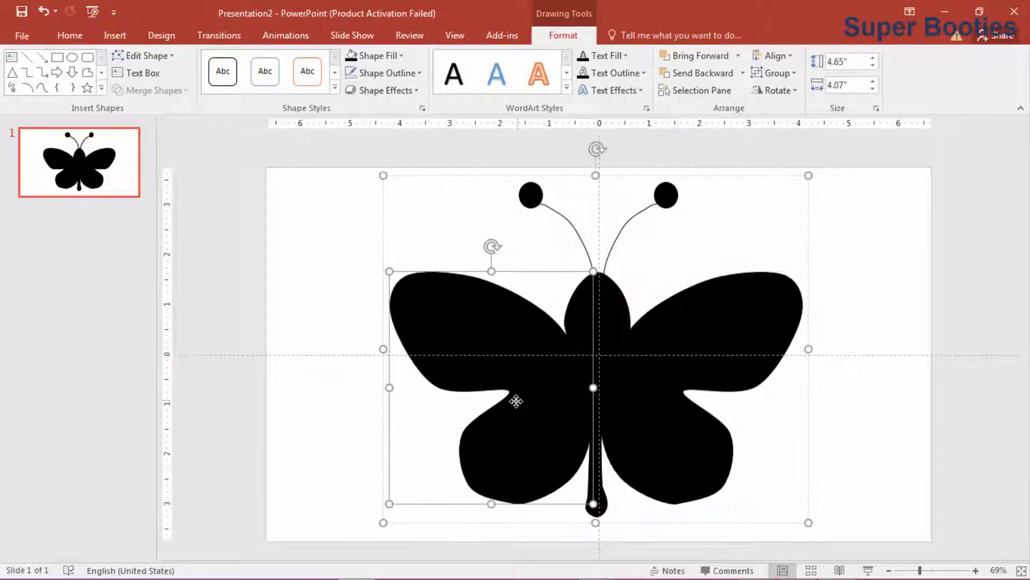
{"action": "left_click_drag", "start_coordinate": [516, 401], "coordinate": [512, 386]}
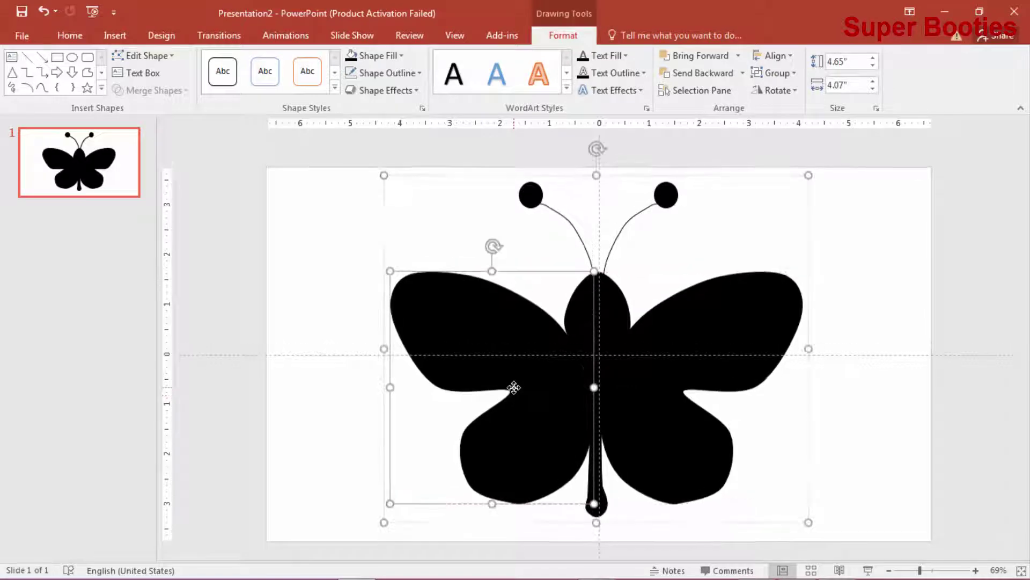
{"action": "left_click", "coordinate": [893, 375]}
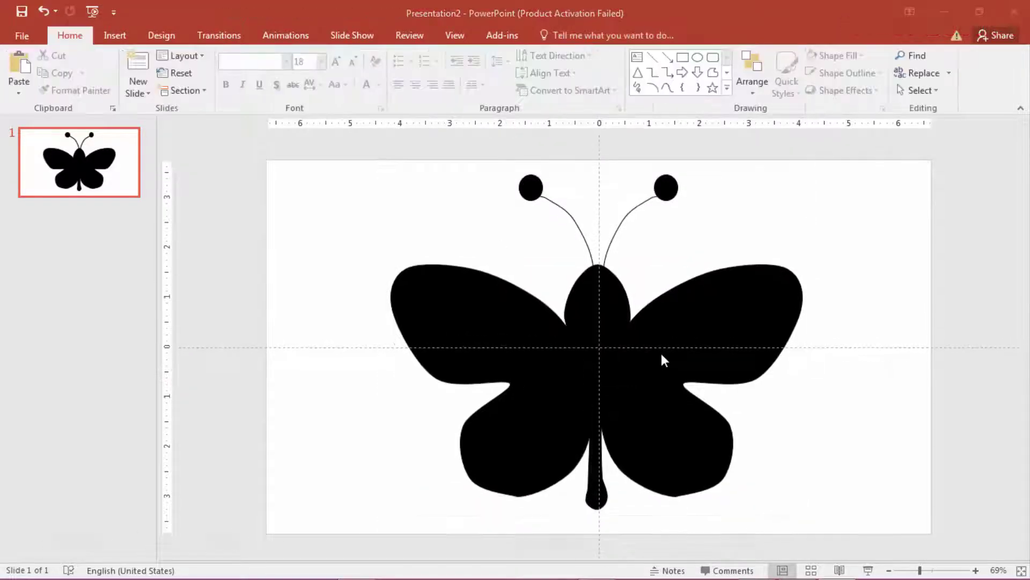
{"action": "left_click", "coordinate": [705, 408]}
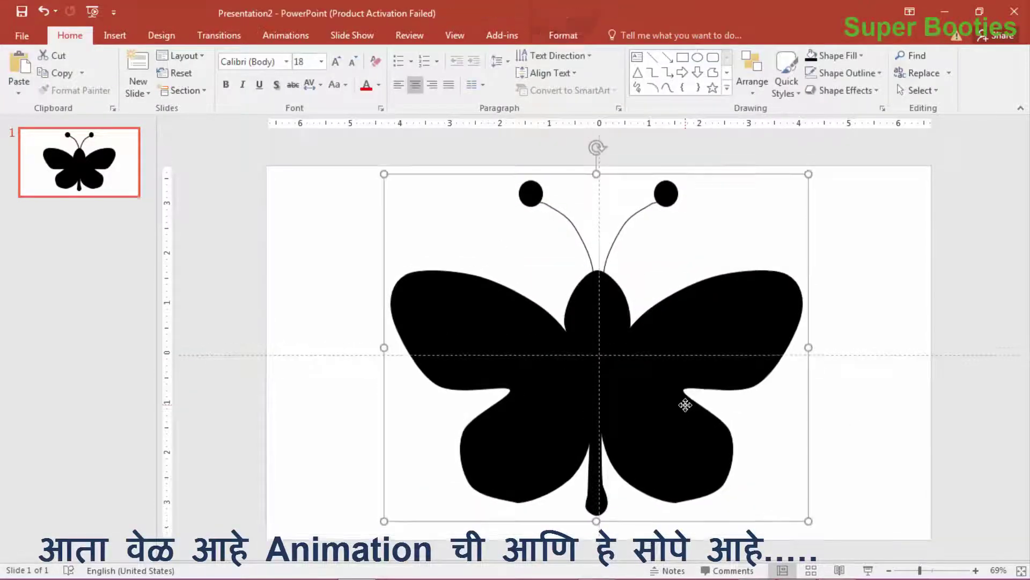
Add a Grow/Shrink emphasis to the butterfly group and set it to start With Previous
{"action": "left_click", "coordinate": [283, 34]}
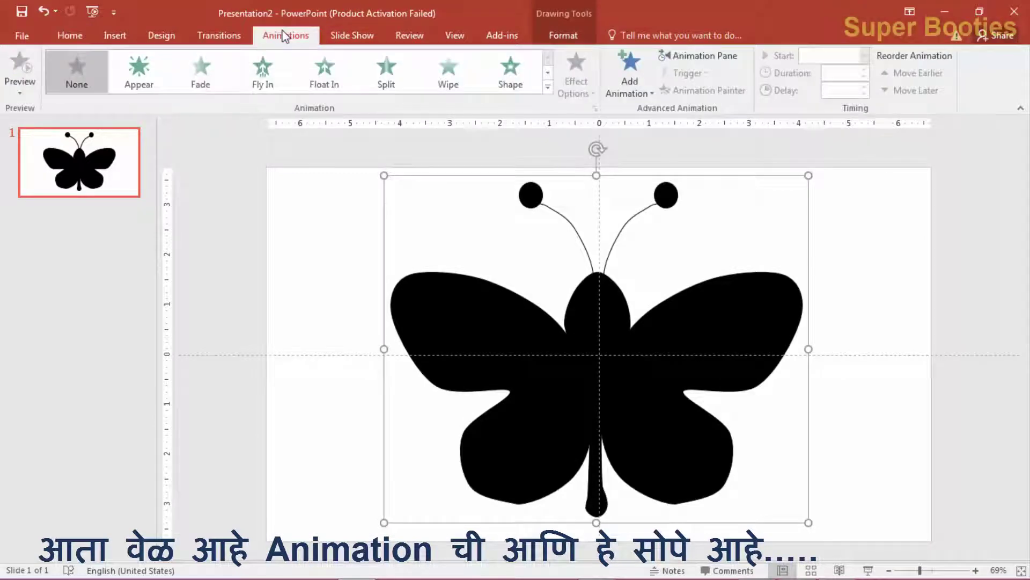
{"action": "left_click", "coordinate": [645, 87]}
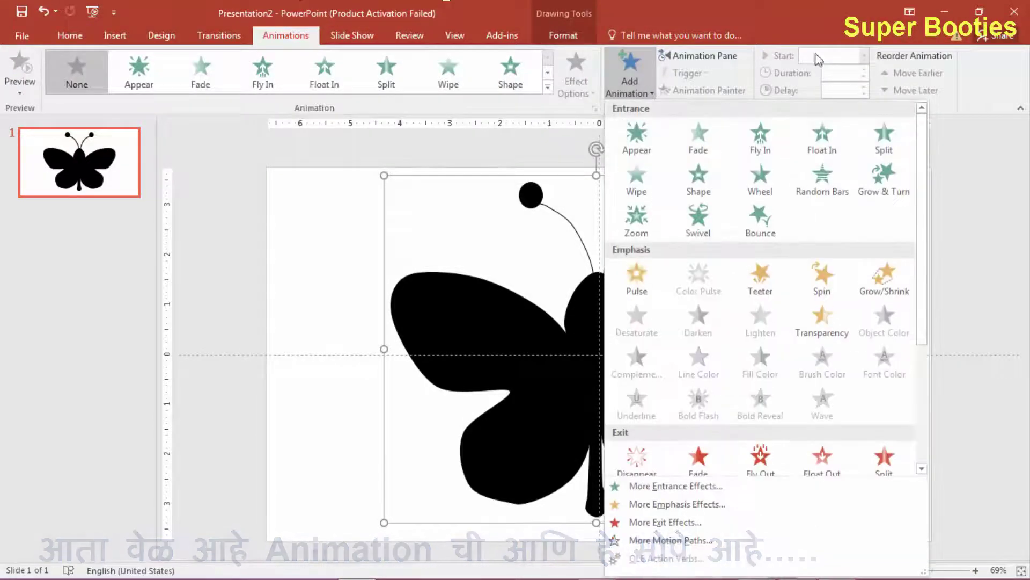
{"action": "left_click", "coordinate": [885, 277]}
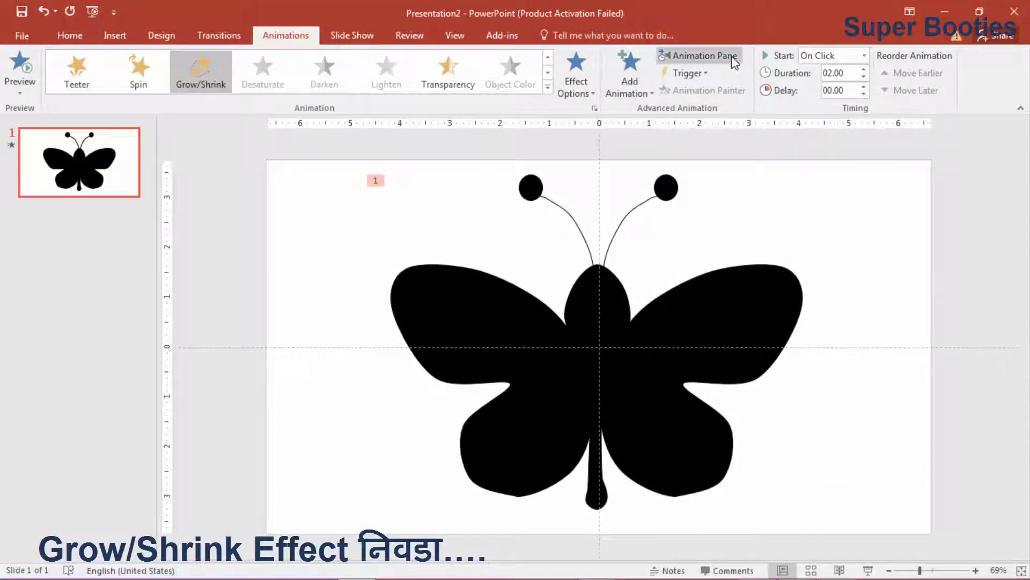
{"action": "left_click", "coordinate": [732, 56]}
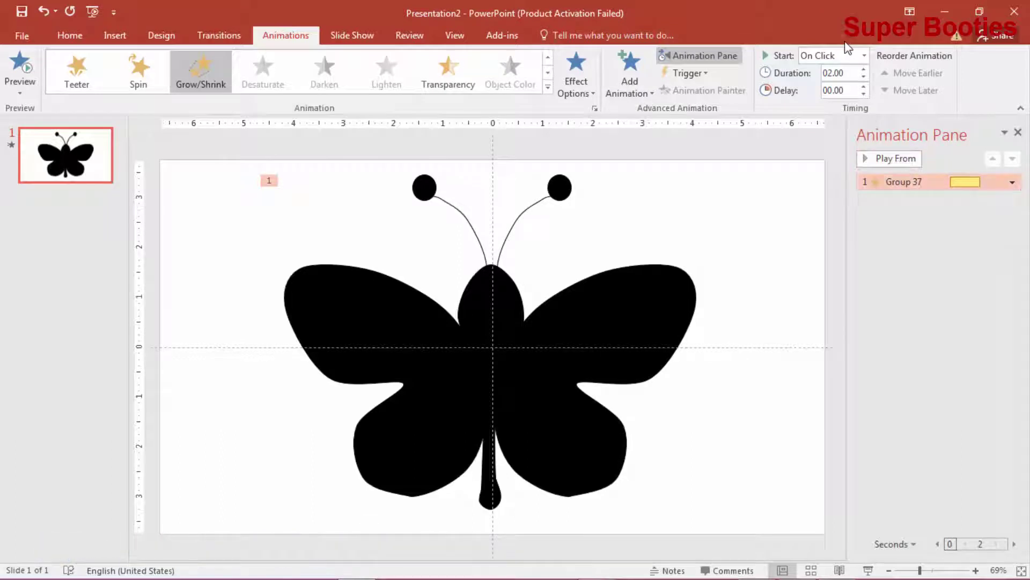
{"action": "left_click", "coordinate": [863, 55]}
{"action": "left_click", "coordinate": [843, 87]}
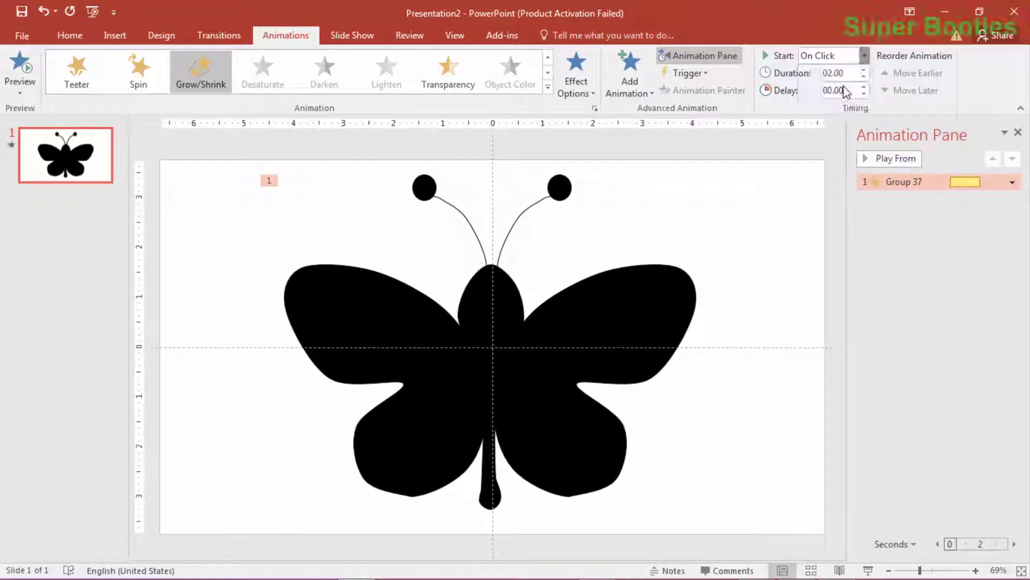
Set the Grow/Shrink size to a custom 30% with auto-reverse and a 0.01 sec bounce end
{"action": "double_click", "coordinate": [931, 185]}
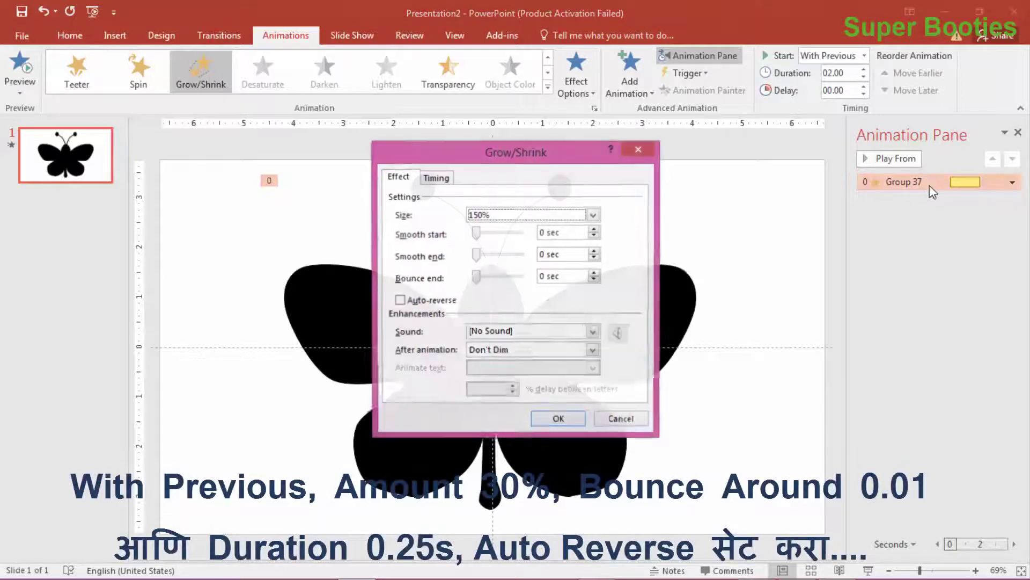
{"action": "left_click", "coordinate": [593, 215]}
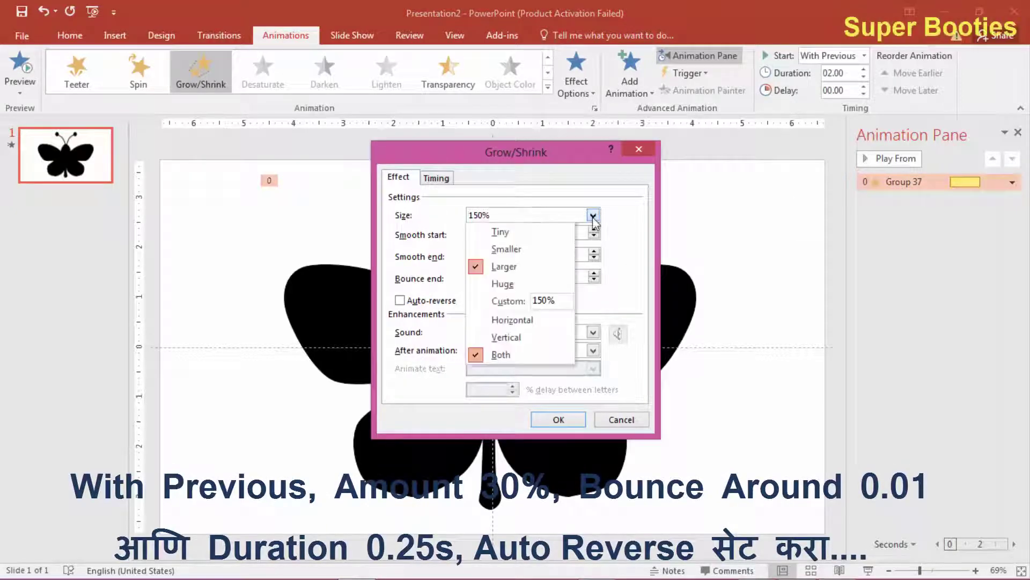
{"action": "left_click", "coordinate": [561, 298]}
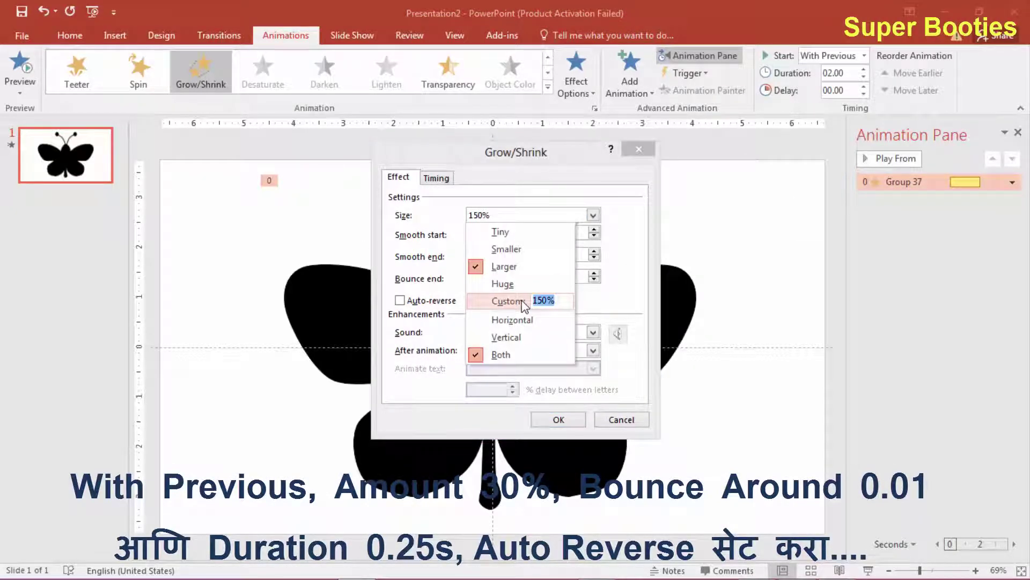
{"action": "type", "text": "3"}
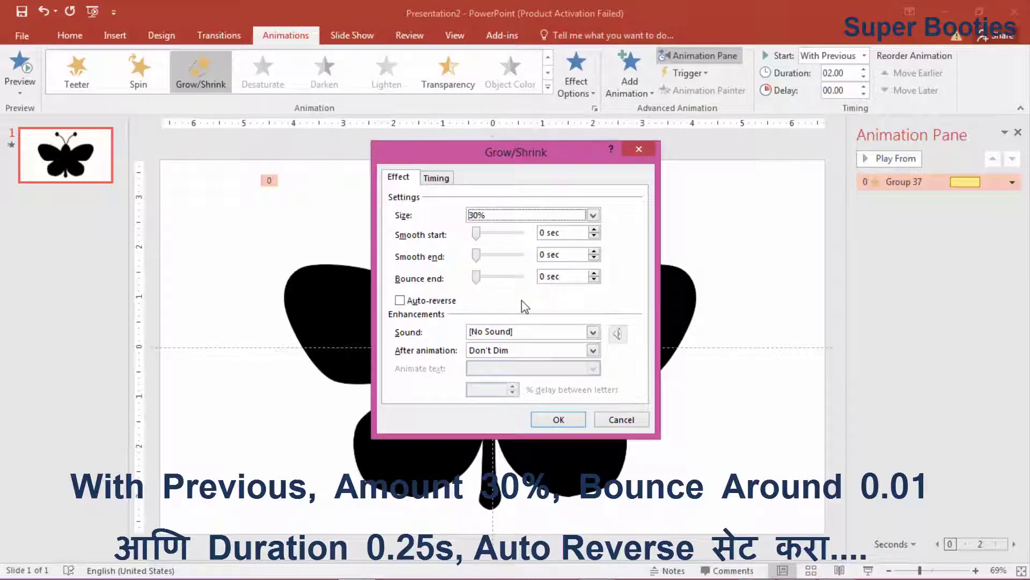
{"action": "left_click", "coordinate": [400, 301]}
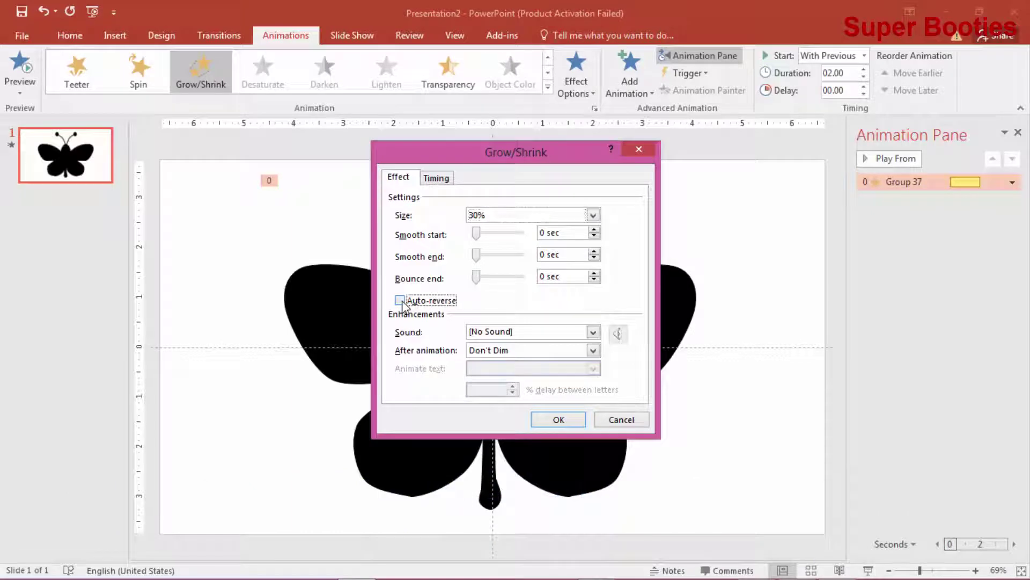
{"action": "left_click", "coordinate": [594, 273]}
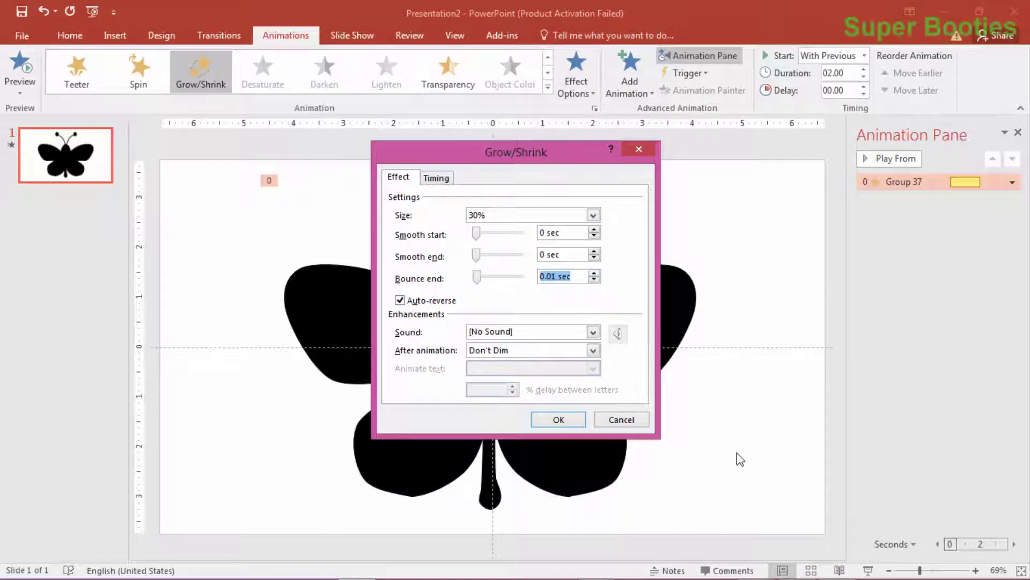
{"action": "left_click", "coordinate": [742, 466]}
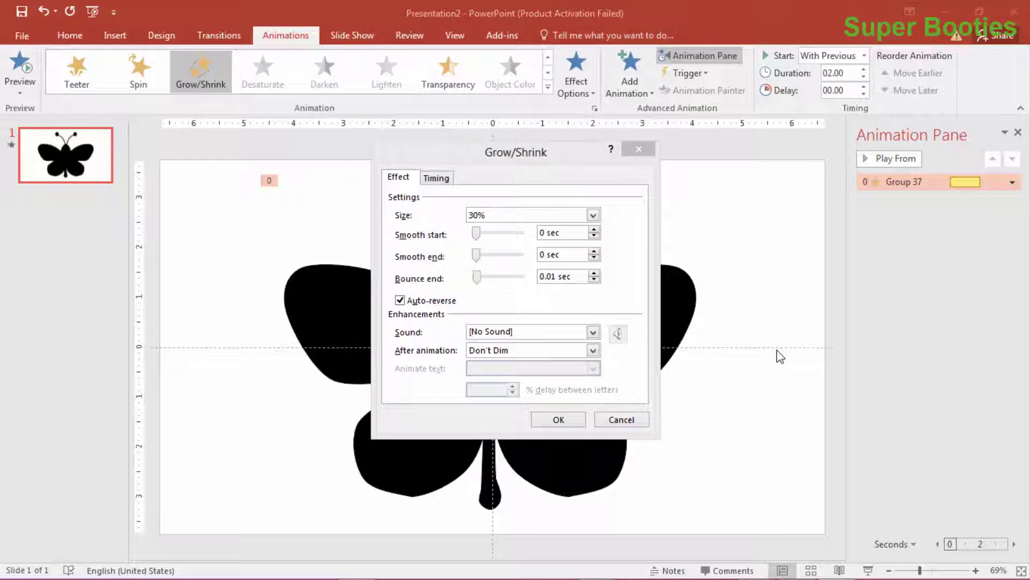
Set the animation duration to .25 seconds and confirm the settings
{"action": "left_click", "coordinate": [435, 179]}
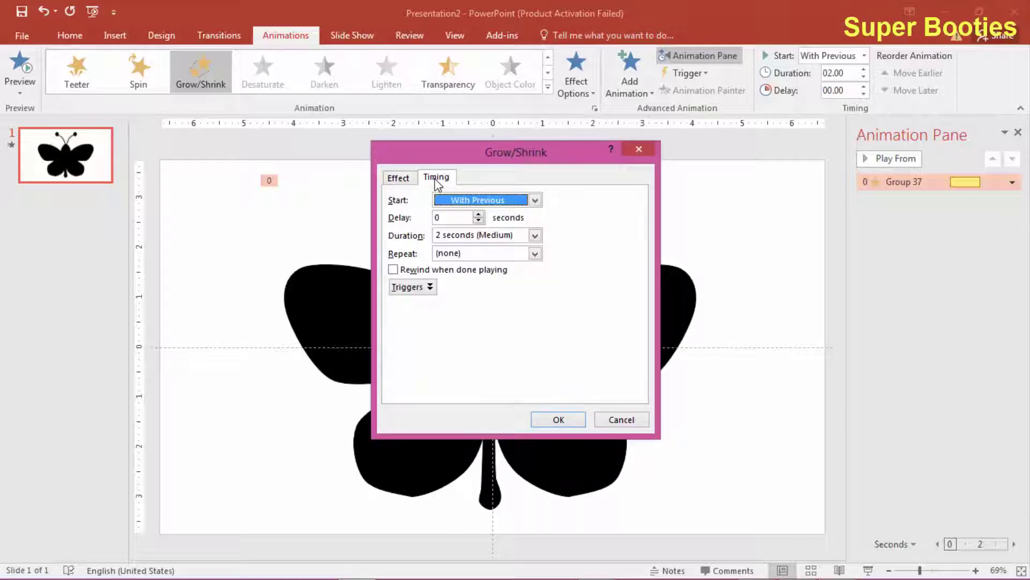
{"action": "left_click", "coordinate": [535, 236]}
{"action": "left_click", "coordinate": [512, 242]}
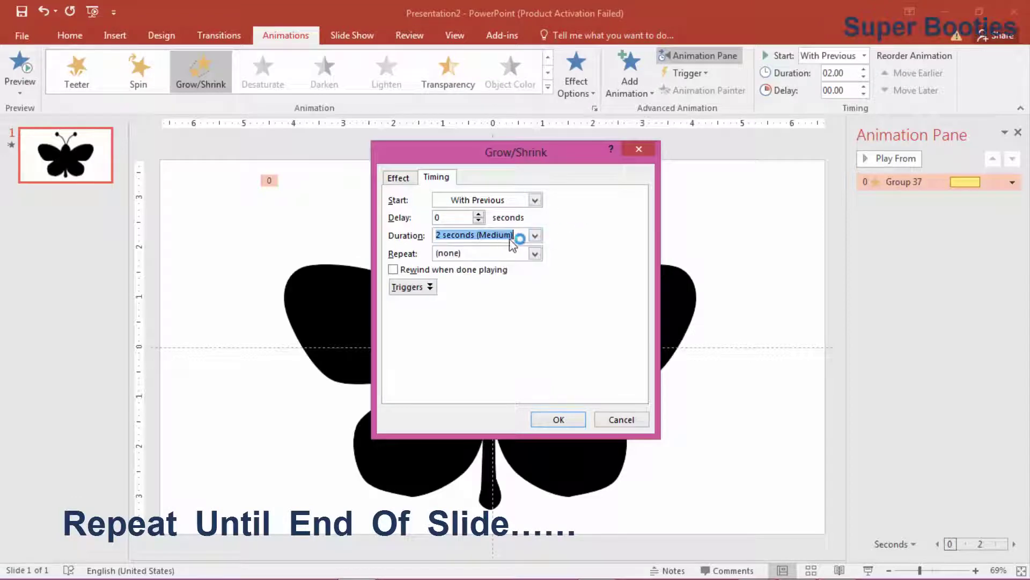
{"action": "type", "text": "."}
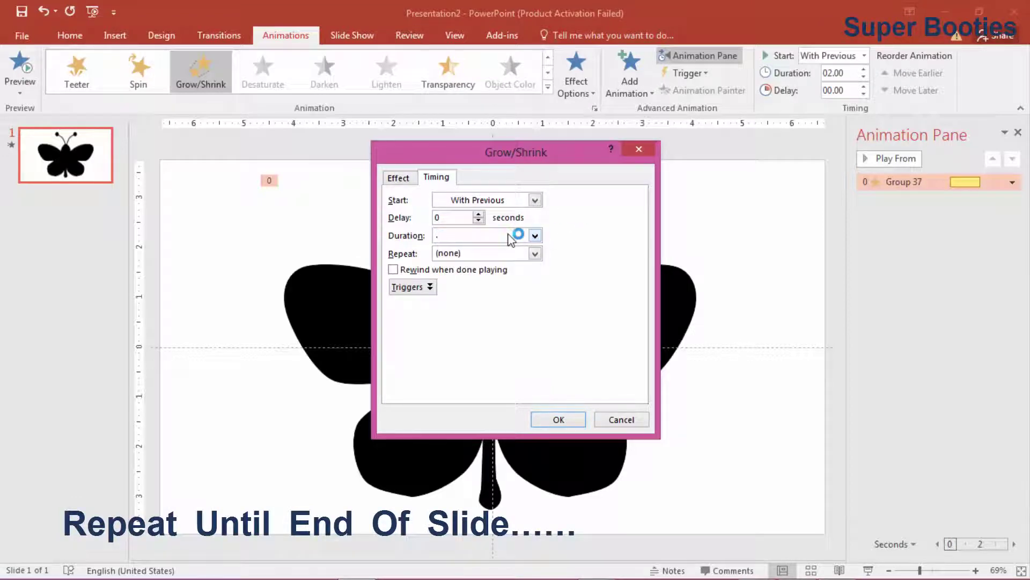
{"action": "type", "text": "25"}
{"action": "key", "text": "Return"}
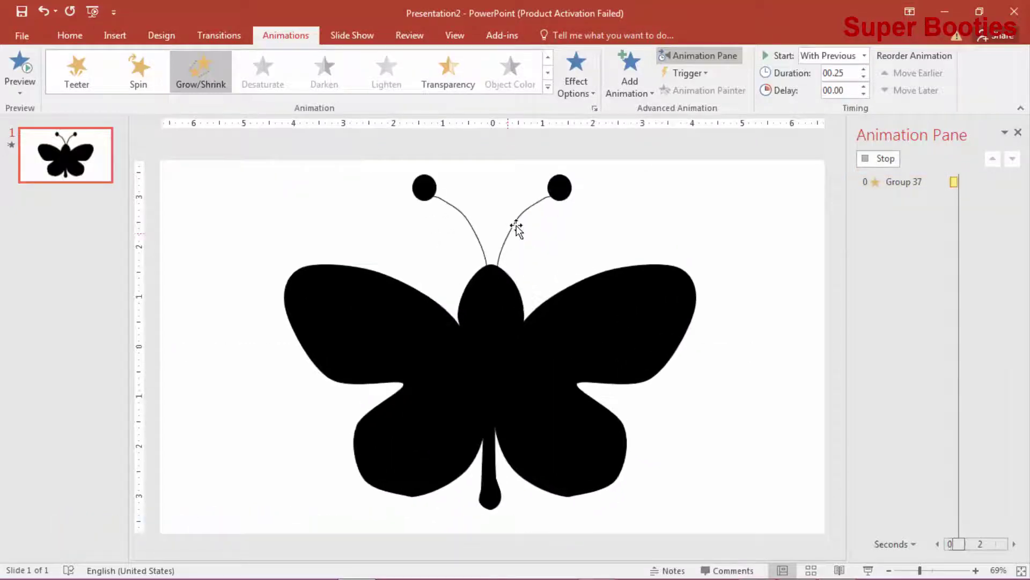
Make the Grow/Shrink animation repeat Until End of Slide
{"action": "double_click", "coordinate": [902, 181]}
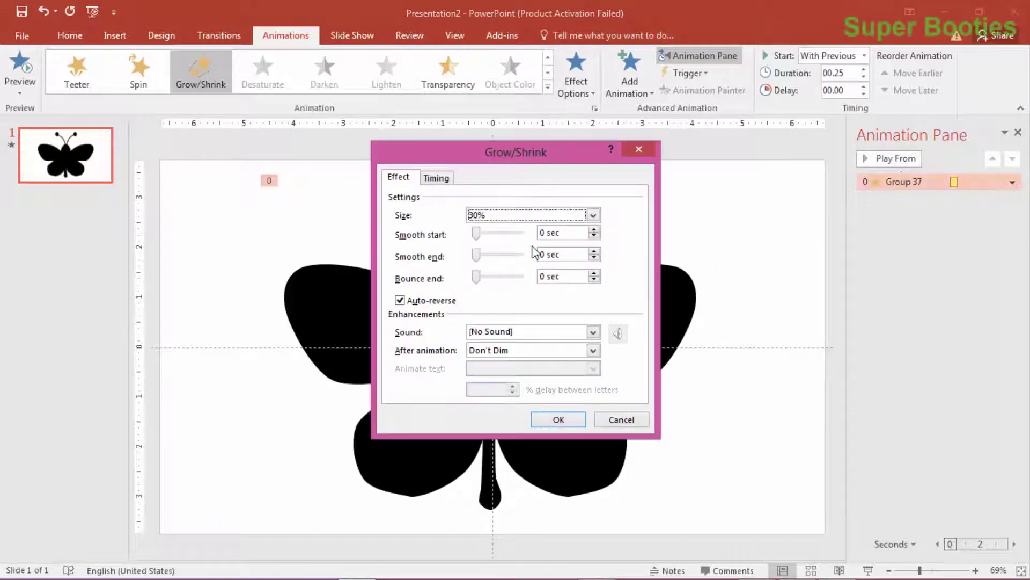
{"action": "left_click", "coordinate": [437, 179]}
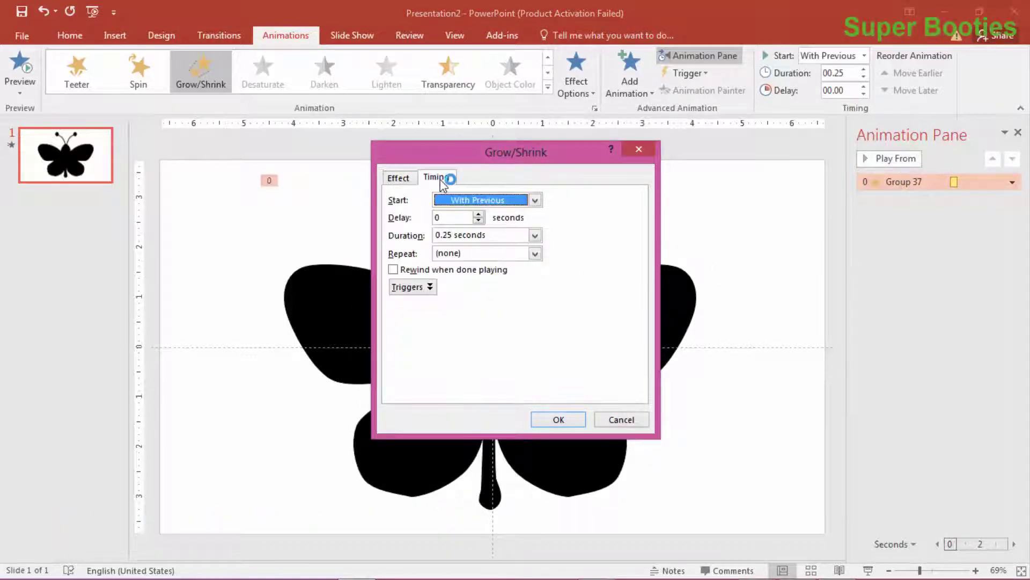
{"action": "left_click", "coordinate": [534, 253]}
{"action": "left_click", "coordinate": [466, 336]}
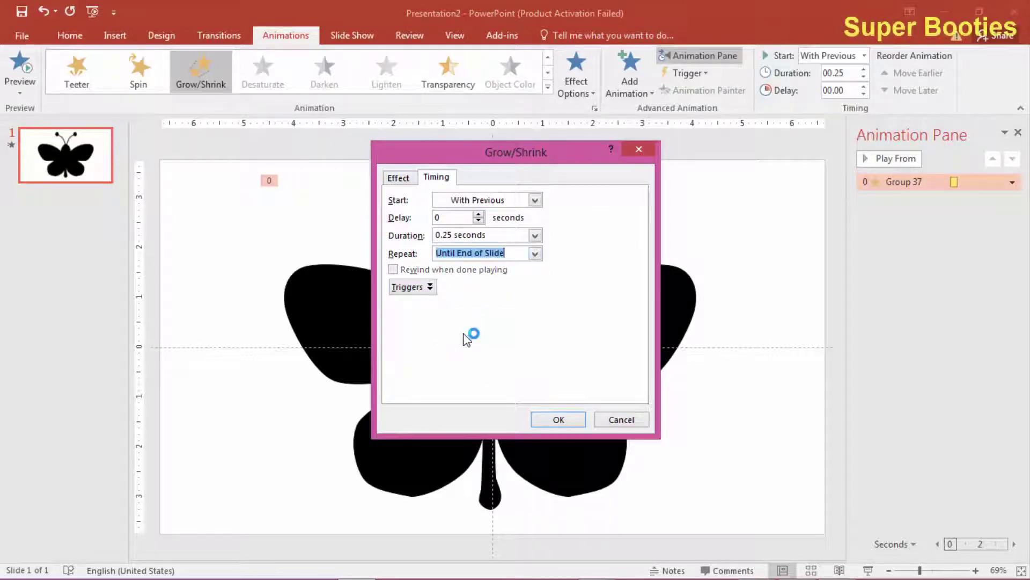
{"action": "left_click", "coordinate": [558, 420]}
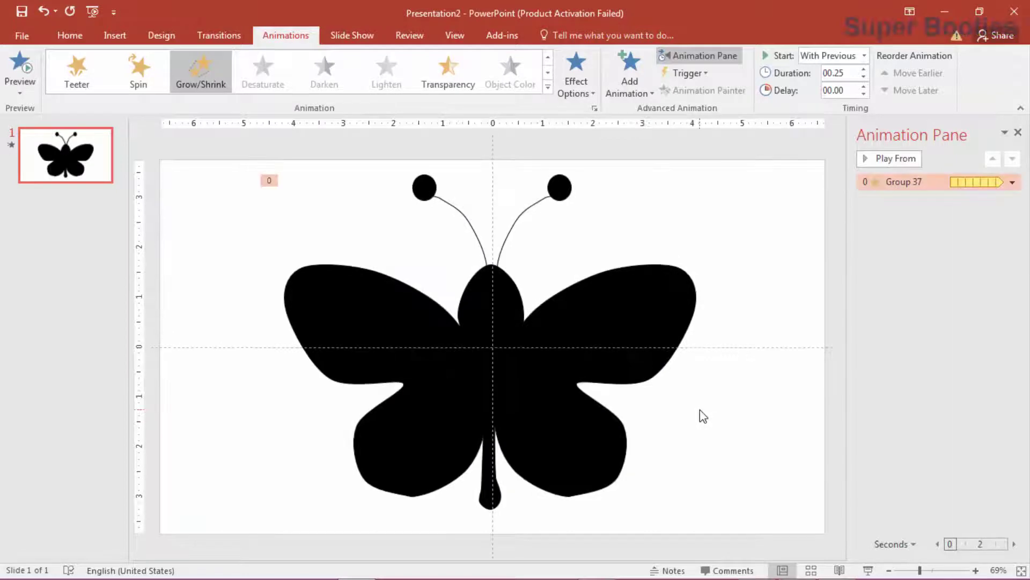
Change the Group 37 flap size to 30% Horizontal with a 0.01 sec bounce end
{"action": "left_click", "coordinate": [617, 336]}
{"action": "left_click", "coordinate": [766, 323]}
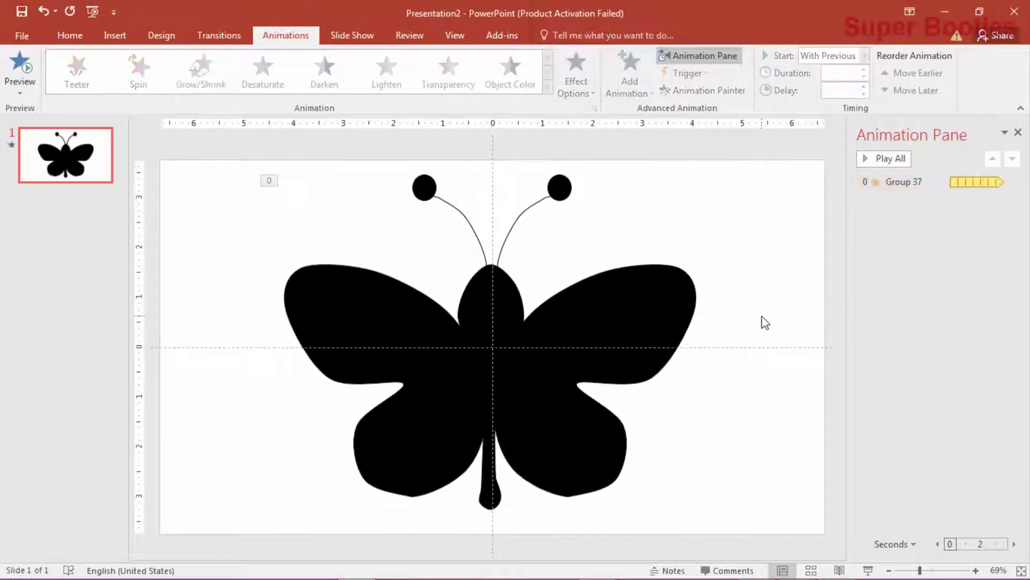
{"action": "left_click", "coordinate": [889, 182]}
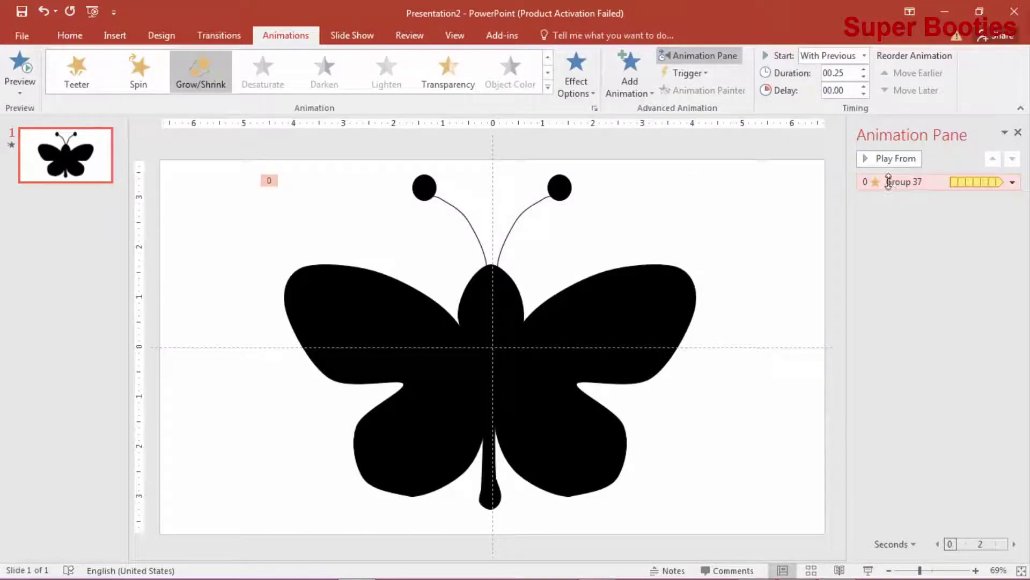
{"action": "double_click", "coordinate": [889, 181]}
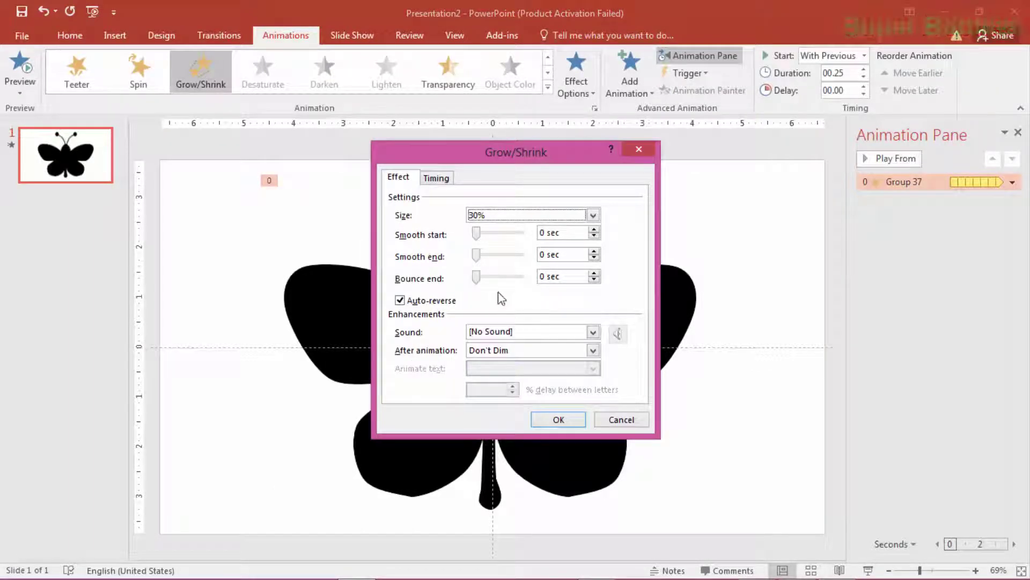
{"action": "left_click", "coordinate": [593, 215]}
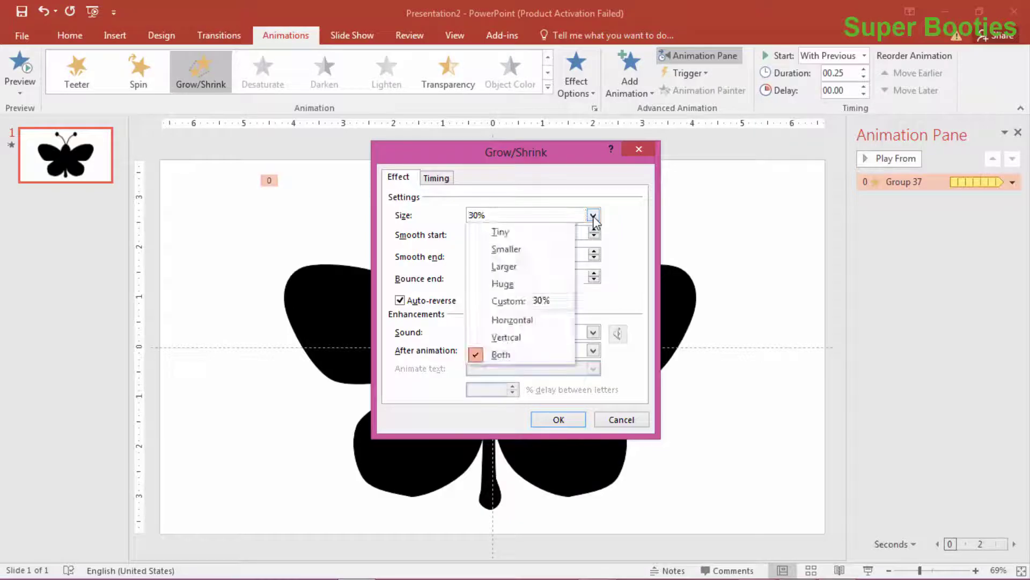
{"action": "left_click", "coordinate": [504, 320]}
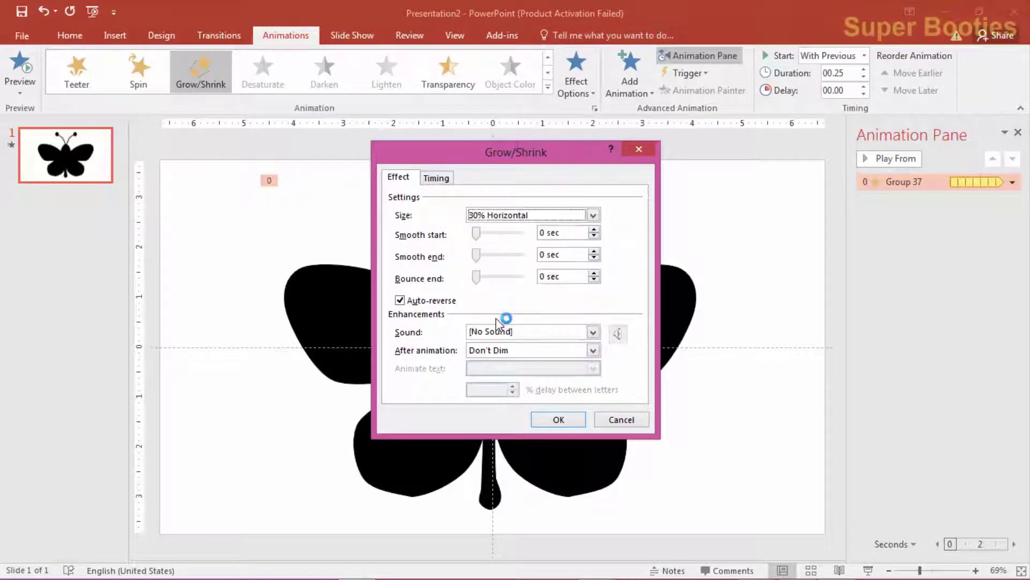
{"action": "left_click", "coordinate": [595, 273]}
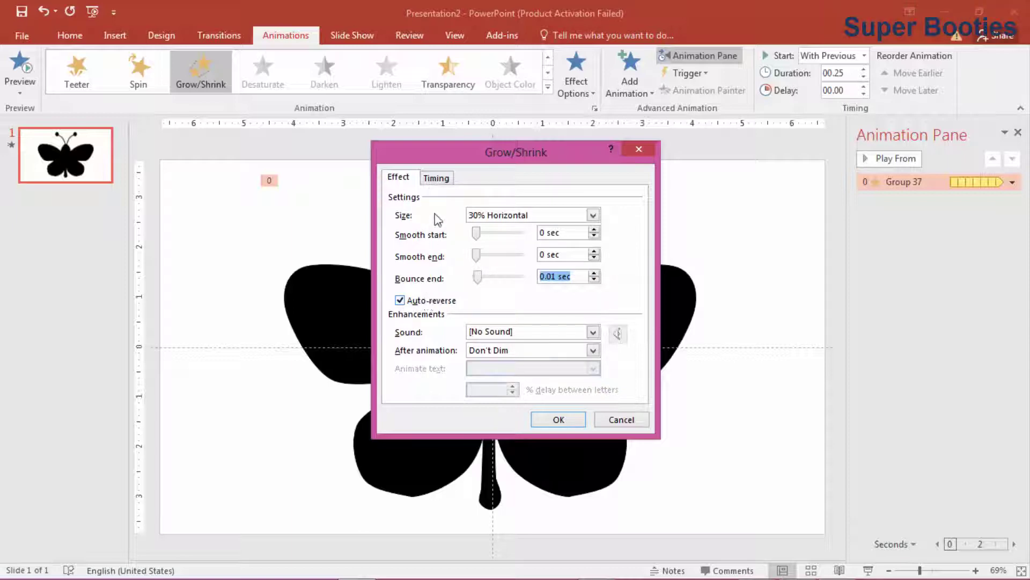
{"action": "left_click", "coordinate": [436, 178]}
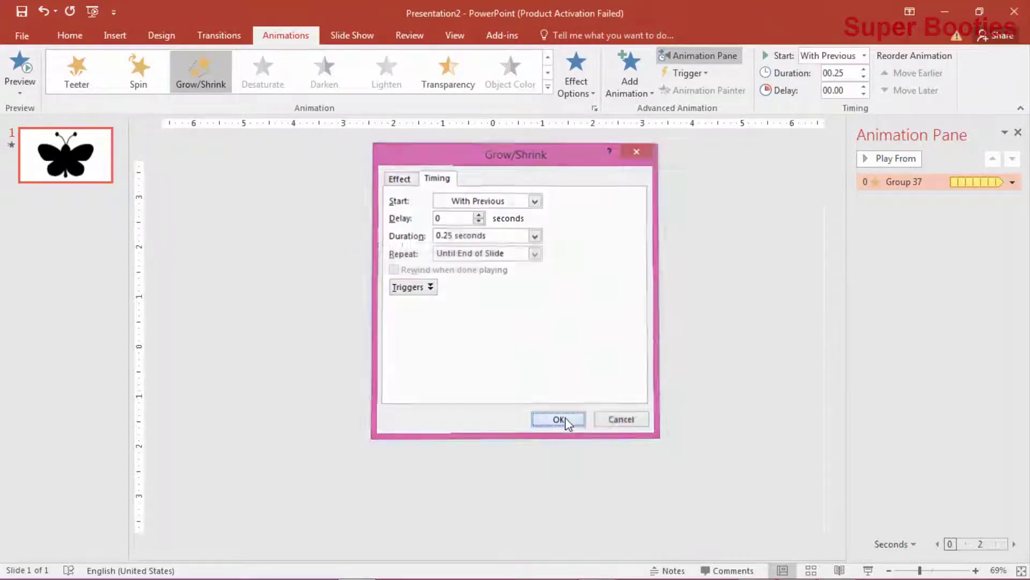
{"action": "left_click", "coordinate": [559, 420]}
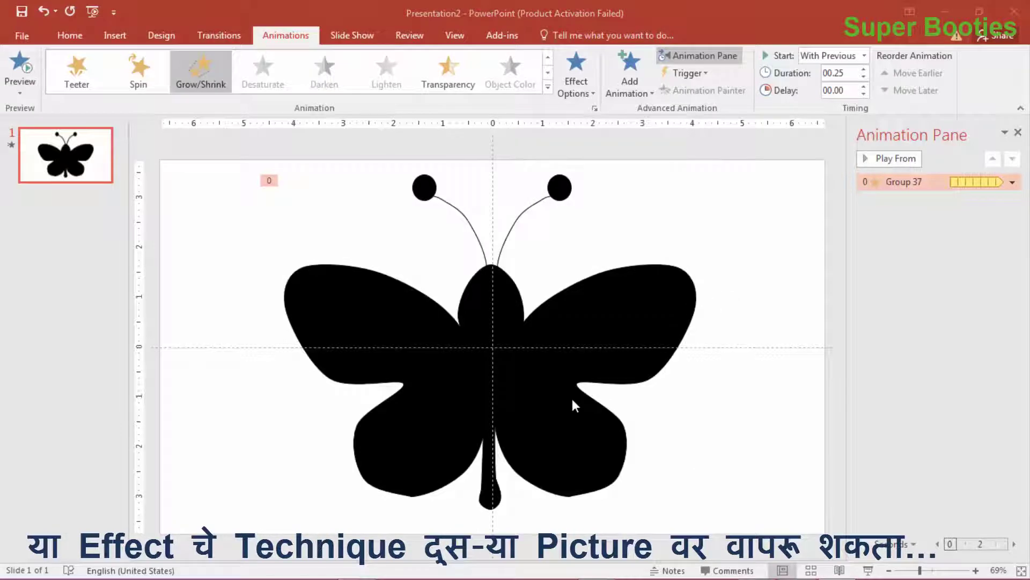
Preview the black butterfly's flapping in a slide show
{"action": "left_click", "coordinate": [572, 399]}
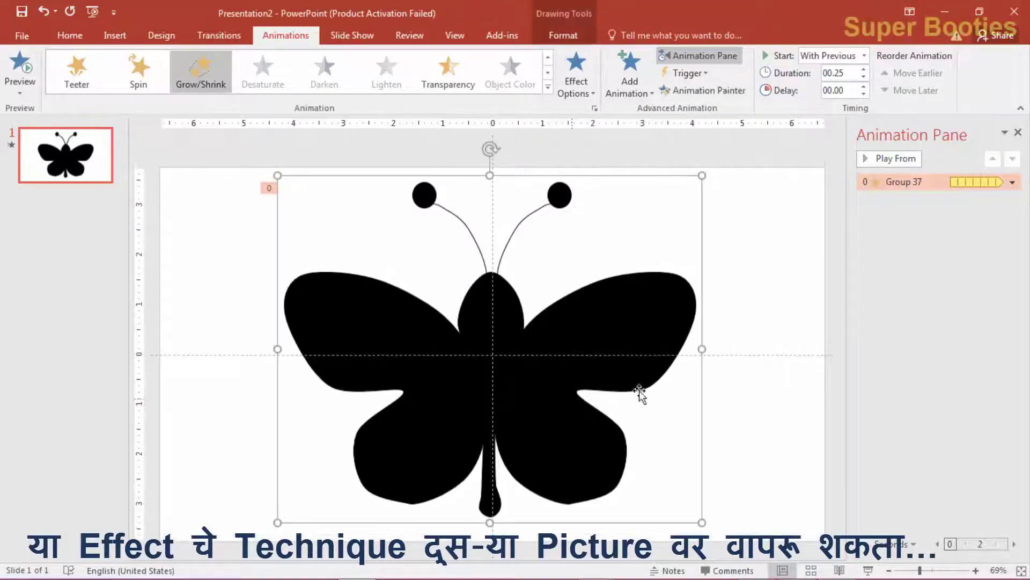
{"action": "left_click", "coordinate": [789, 403]}
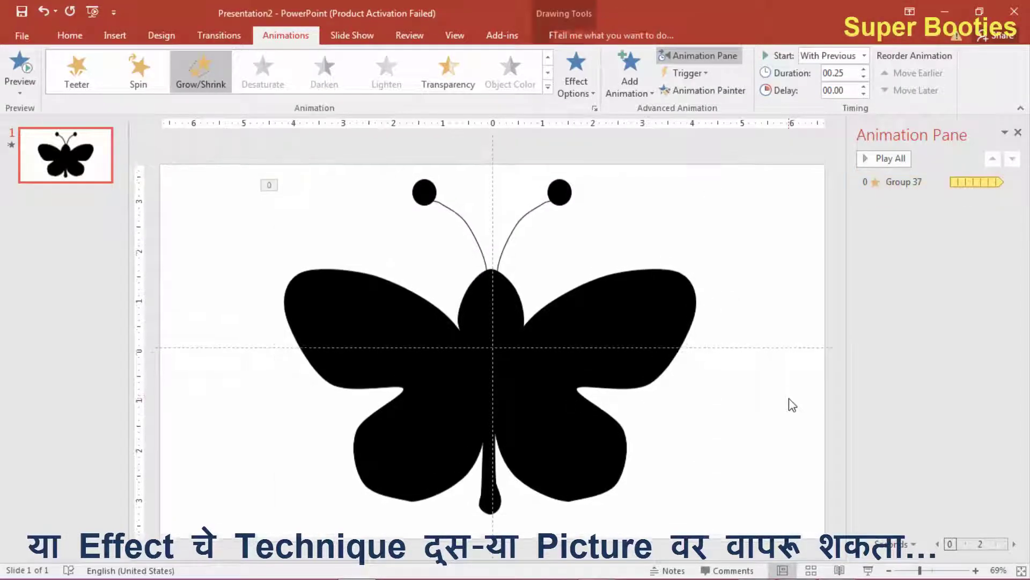
{"action": "left_click", "coordinate": [868, 570]}
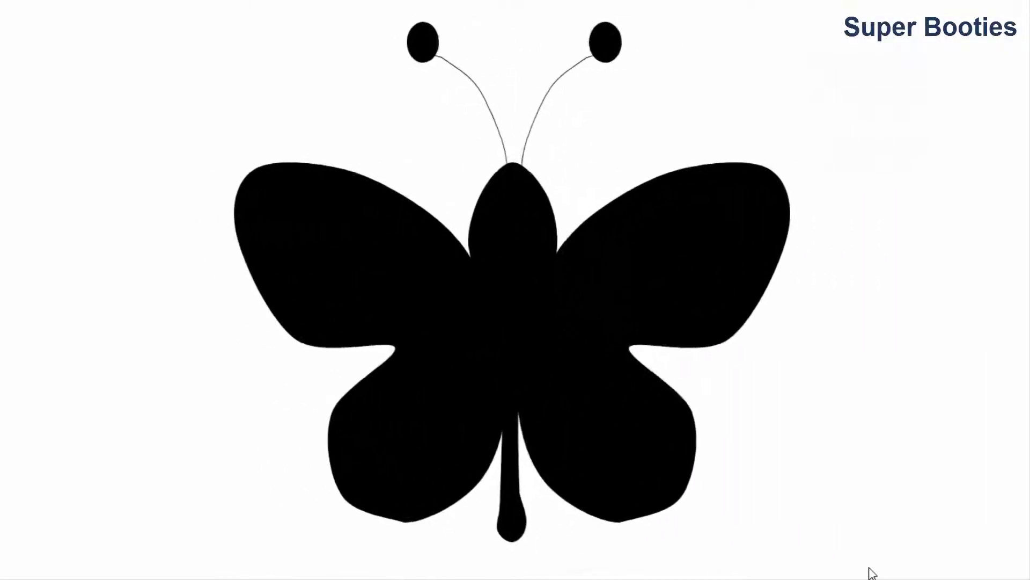
{"action": "key", "text": "Escape"}
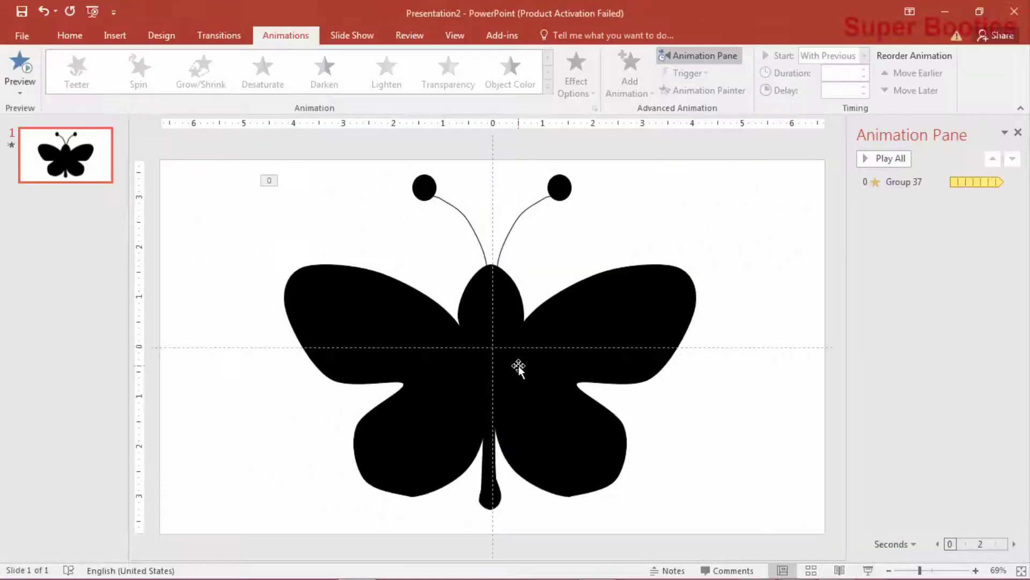
Shrink the black butterfly into the slide's lower-left corner and replay the slide show
{"action": "left_click", "coordinate": [518, 368]}
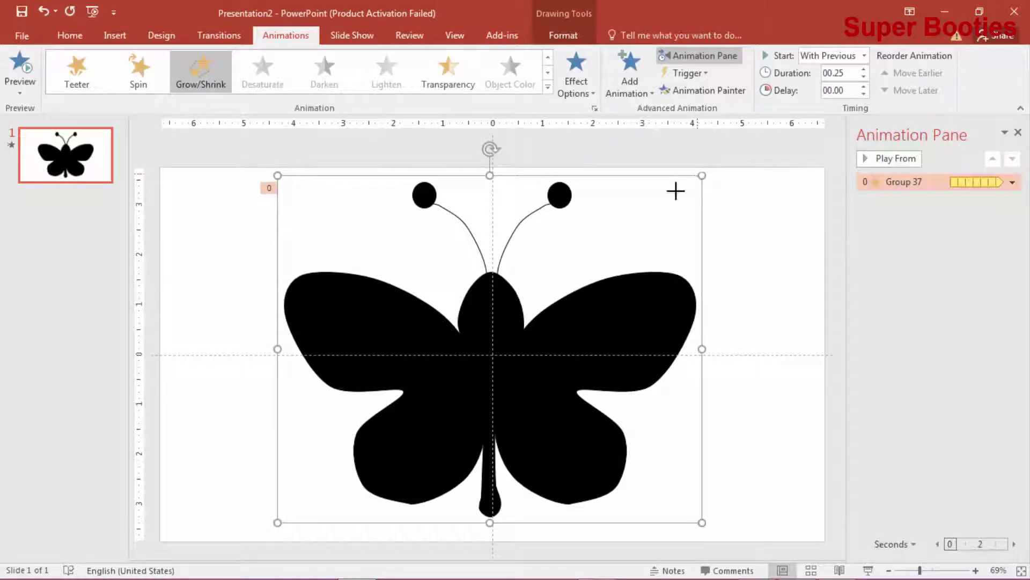
{"action": "left_click_drag", "start_coordinate": [675, 190], "coordinate": [385, 376]}
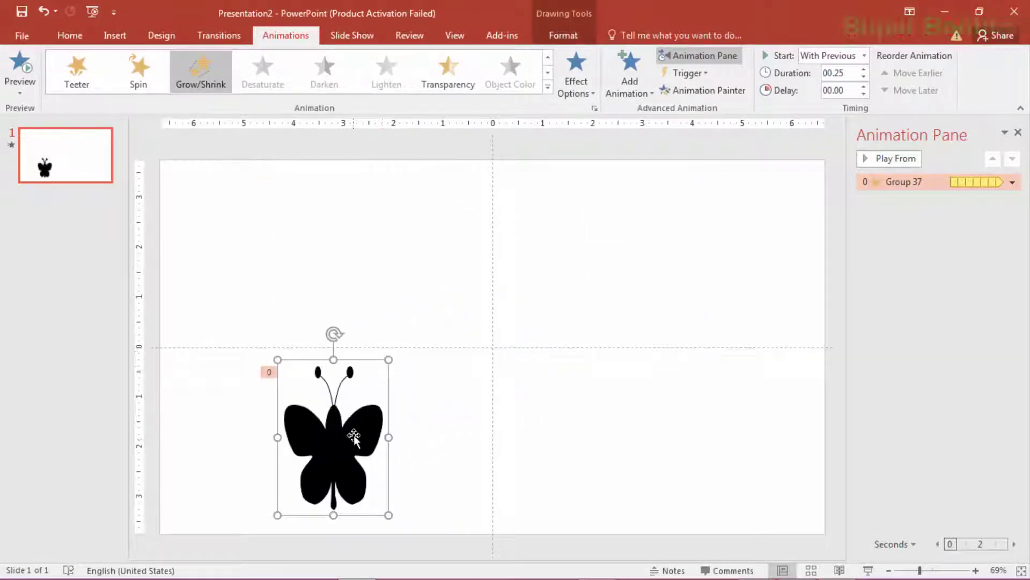
{"action": "key", "text": "ctrl+z"}
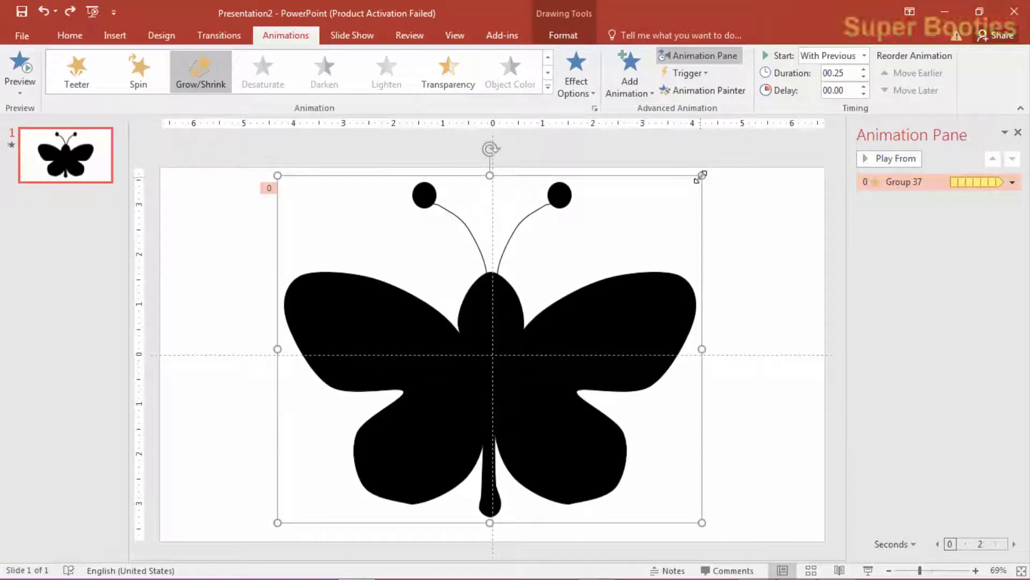
{"action": "left_click_drag", "start_coordinate": [701, 176], "coordinate": [401, 413]}
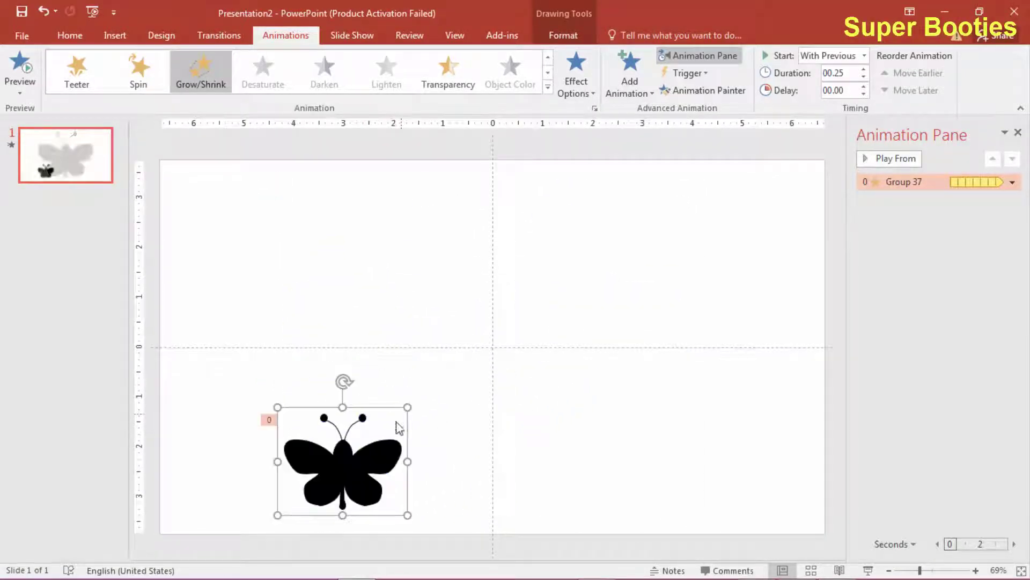
{"action": "left_click_drag", "start_coordinate": [366, 466], "coordinate": [268, 466]}
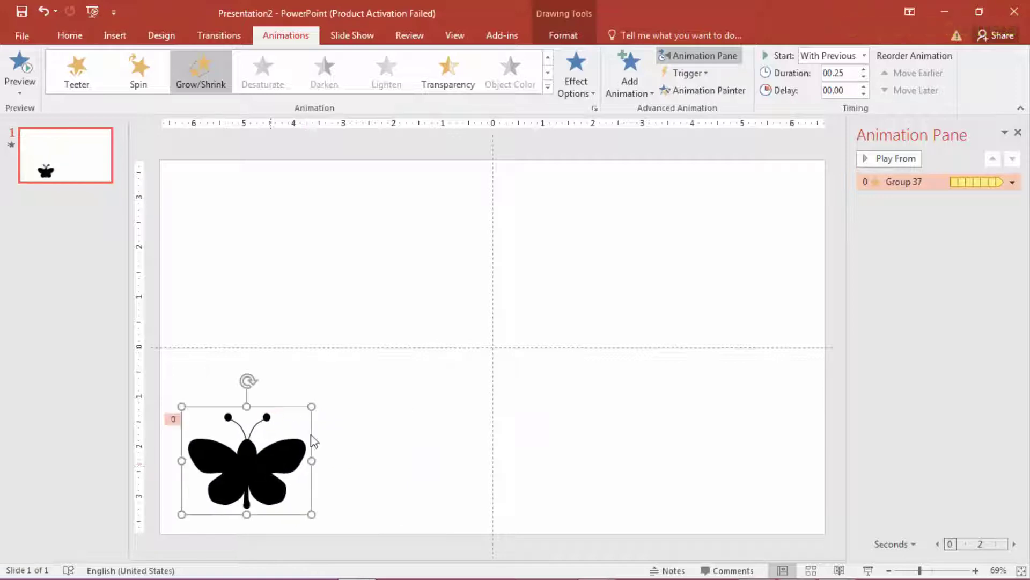
{"action": "left_click_drag", "start_coordinate": [312, 405], "coordinate": [318, 398]}
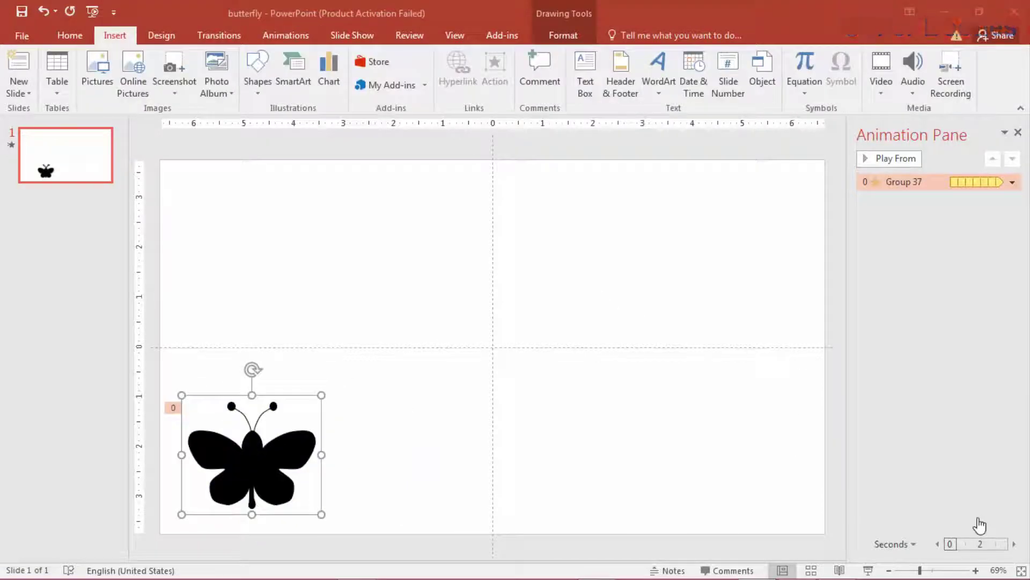
{"action": "left_click", "coordinate": [867, 571]}
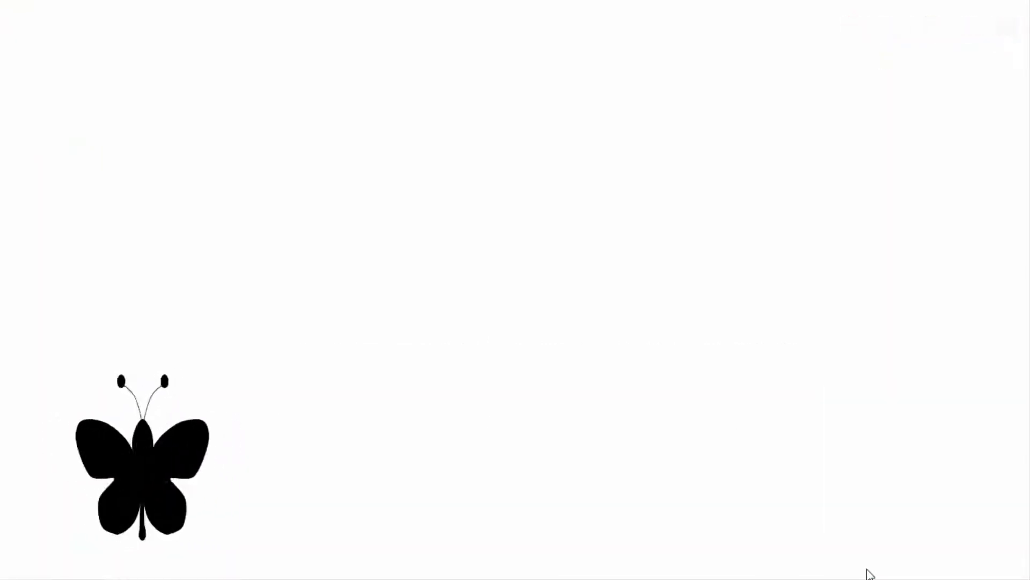
Exit the slide show, start connecting to a listed Wi-Fi network, then dismiss the Networks panel
{"action": "key", "text": "Escape"}
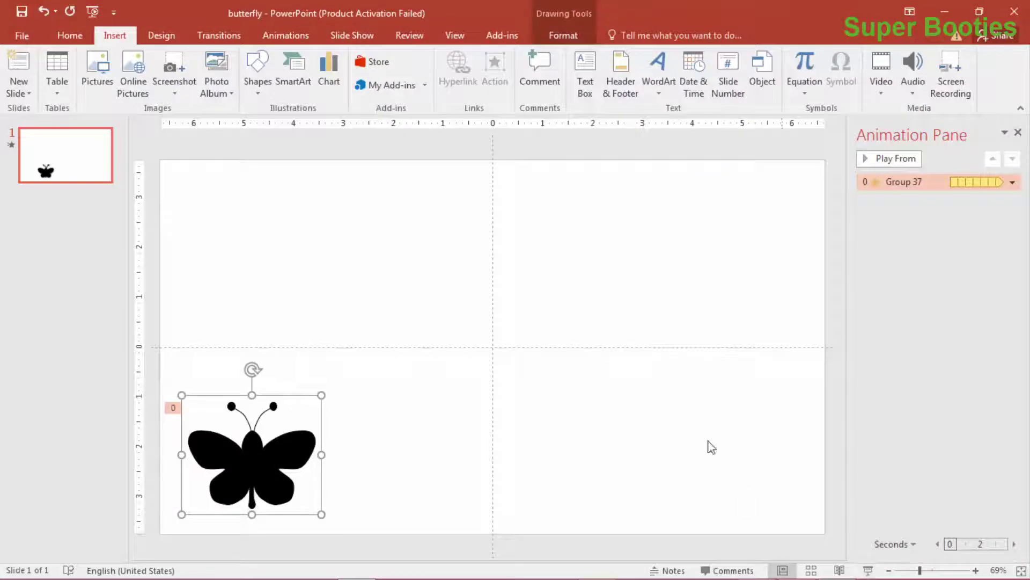
{"action": "mouse_move", "coordinate": [840, 565]}
{"action": "left_click", "coordinate": [922, 569]}
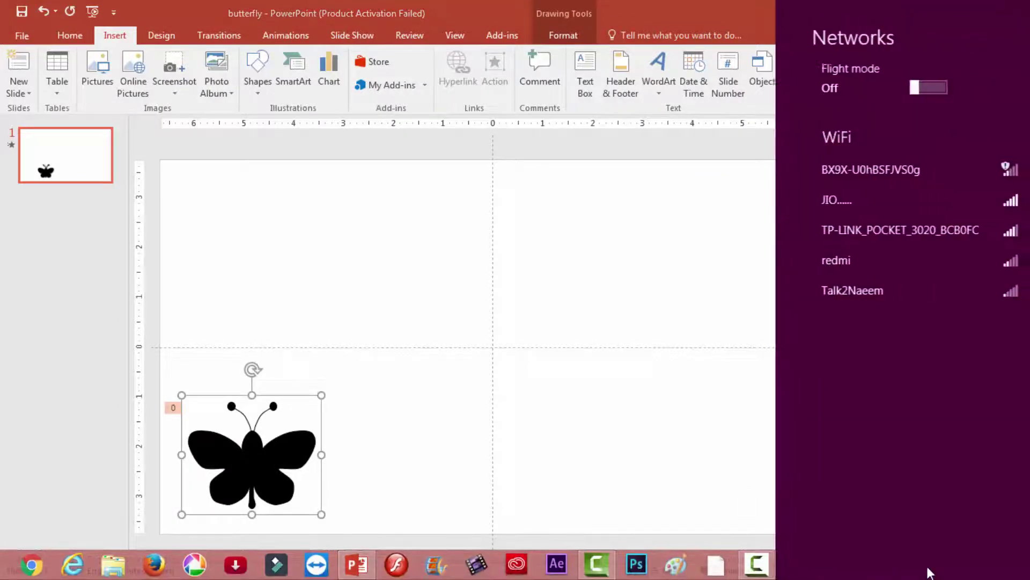
{"action": "left_click", "coordinate": [893, 201]}
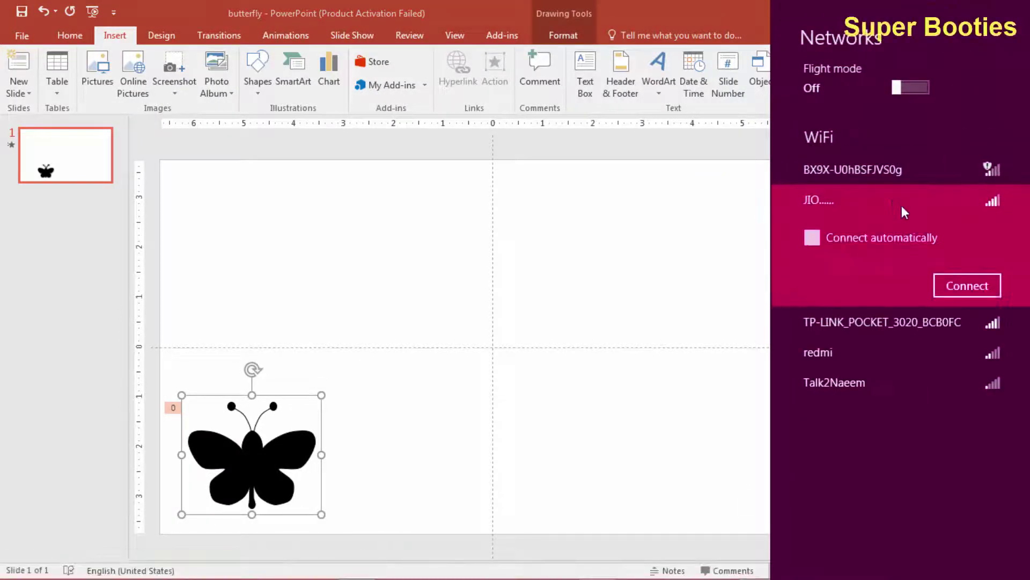
{"action": "left_click", "coordinate": [956, 278]}
{"action": "left_click", "coordinate": [691, 278]}
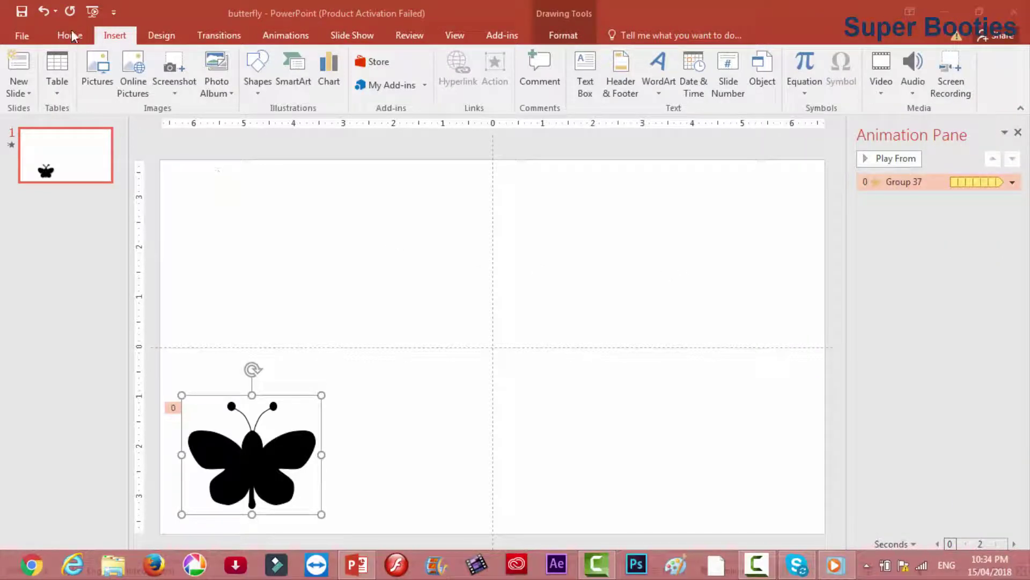
Search online pictures for 'butterfly png' and insert the pink butterfly image
{"action": "left_click", "coordinate": [131, 74]}
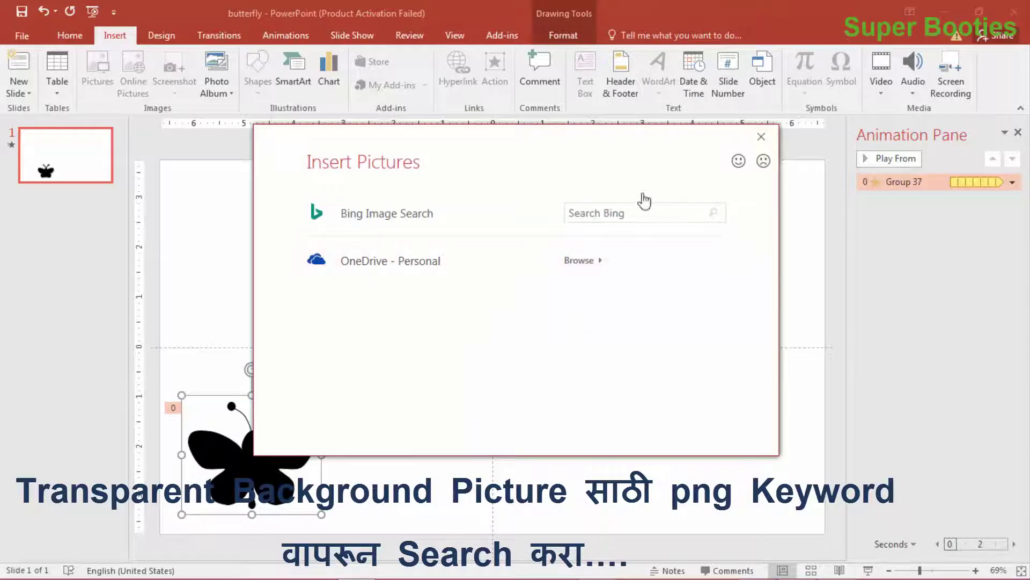
{"action": "left_click", "coordinate": [626, 211]}
{"action": "type", "text": "utterfly "}
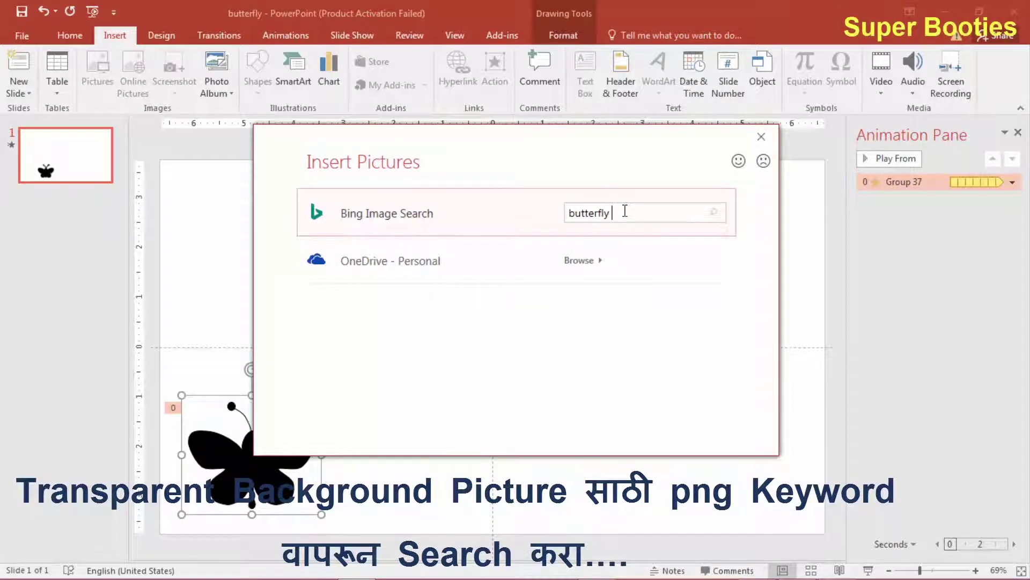
{"action": "type", "text": "png"}
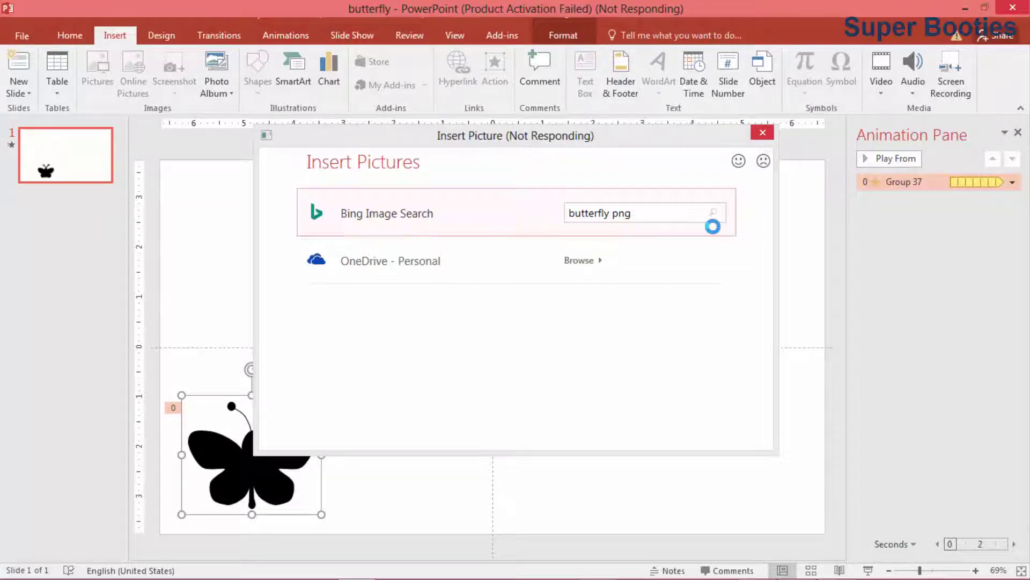
{"action": "left_click_drag", "start_coordinate": [778, 301], "coordinate": [776, 333]}
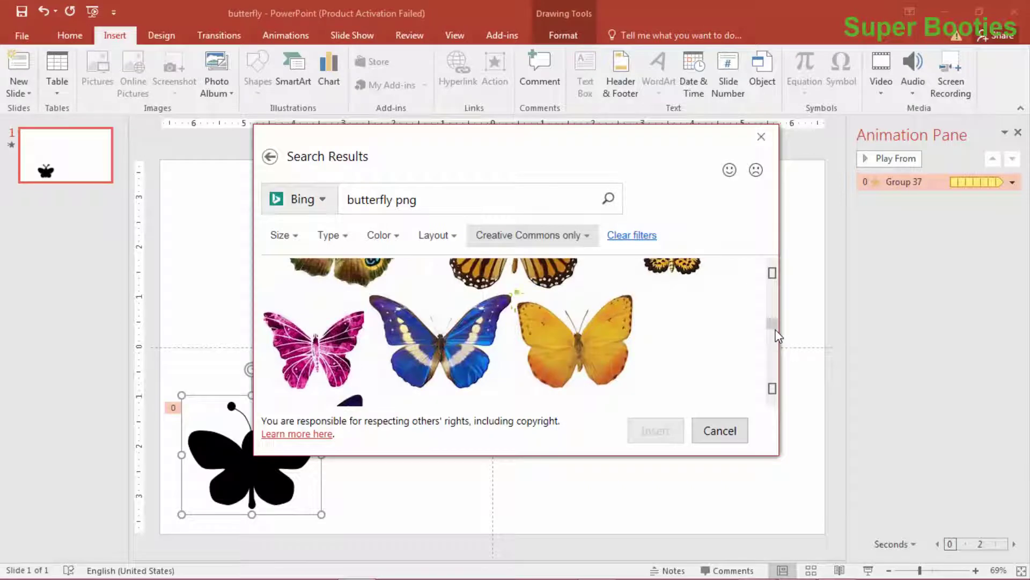
{"action": "mouse_move", "coordinate": [776, 328]}
{"action": "left_mouse_down"}
{"action": "mouse_move", "coordinate": [777, 358]}
{"action": "mouse_move", "coordinate": [774, 281]}
{"action": "left_mouse_up"}
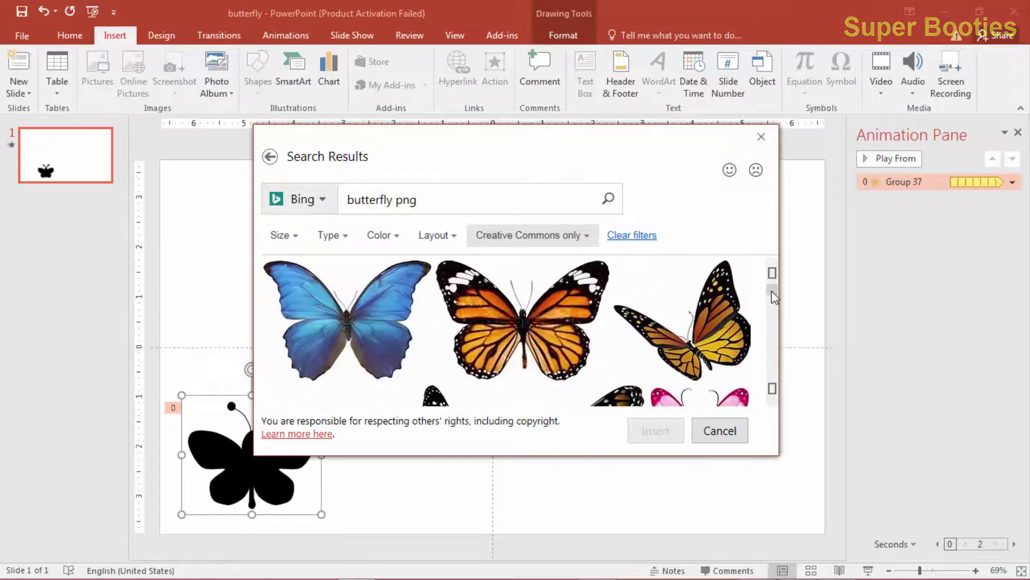
{"action": "scroll", "coordinate": [774, 297], "scroll_direction": "down", "scroll_amount": 2}
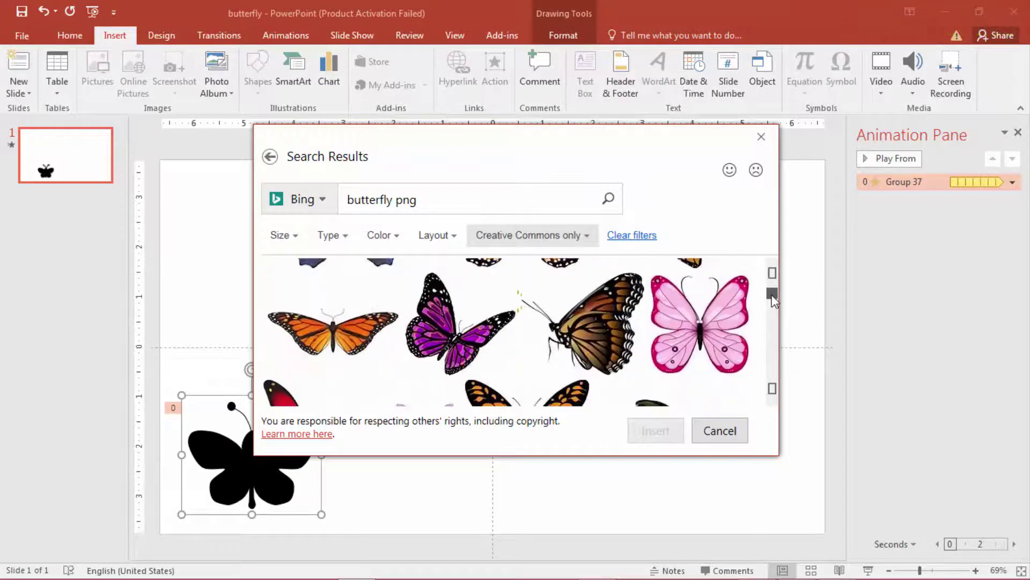
{"action": "left_click", "coordinate": [665, 293]}
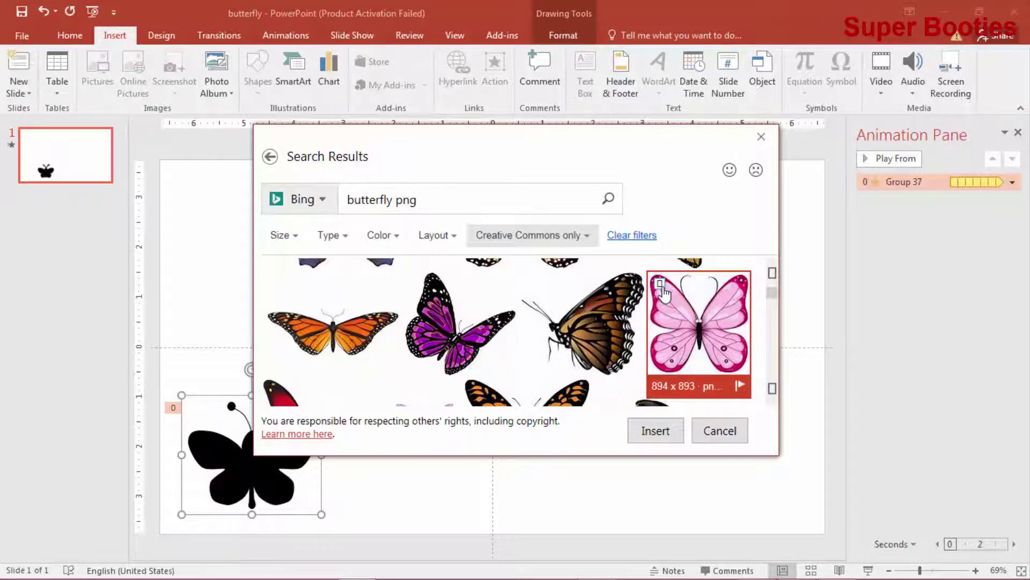
{"action": "left_click", "coordinate": [656, 436]}
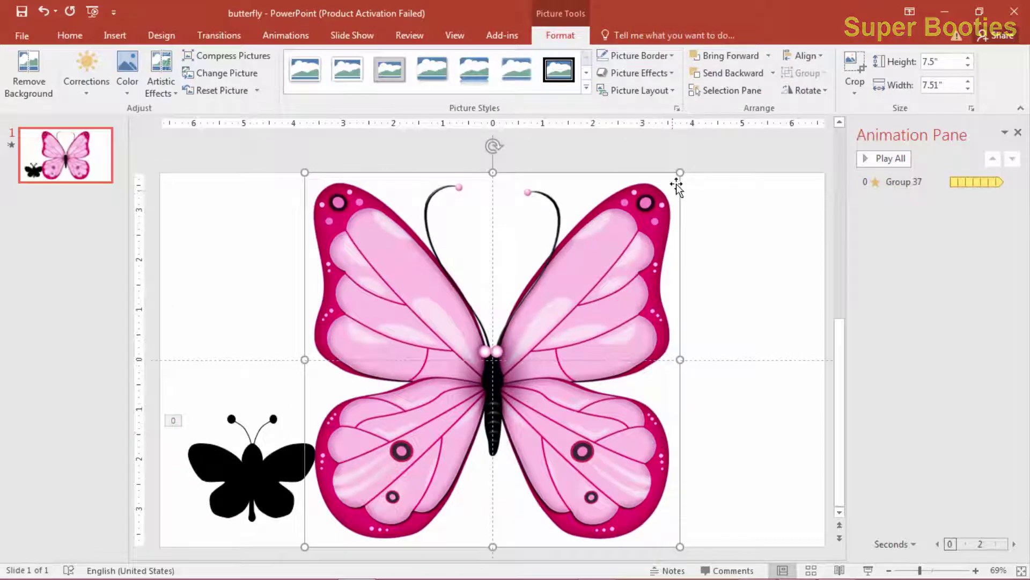
Shrink the pink butterfly and paint the black butterfly's flapping animation onto it
{"action": "left_click_drag", "start_coordinate": [680, 172], "coordinate": [545, 301]}
{"action": "left_click_drag", "start_coordinate": [502, 333], "coordinate": [570, 251]}
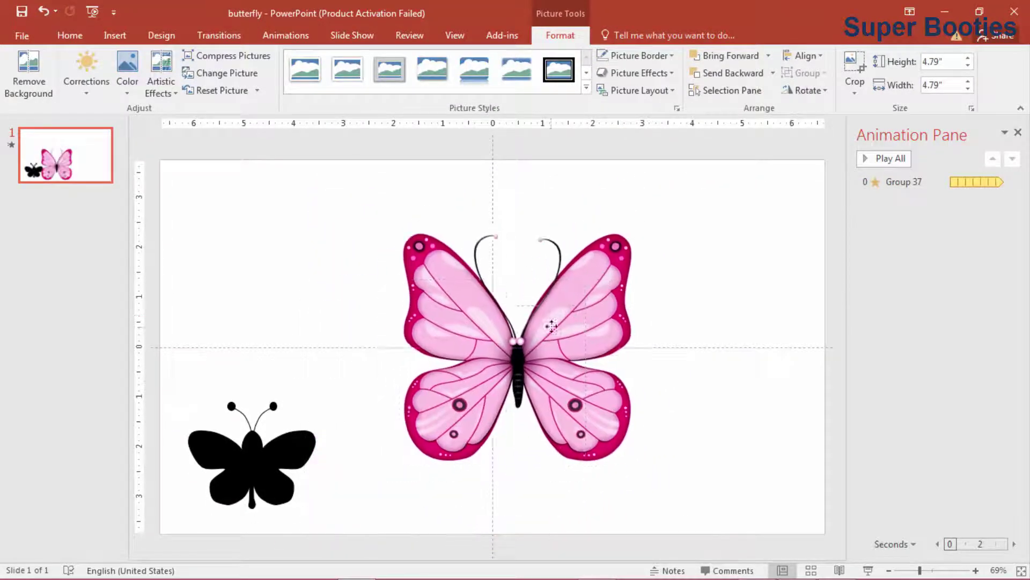
{"action": "left_click", "coordinate": [659, 314]}
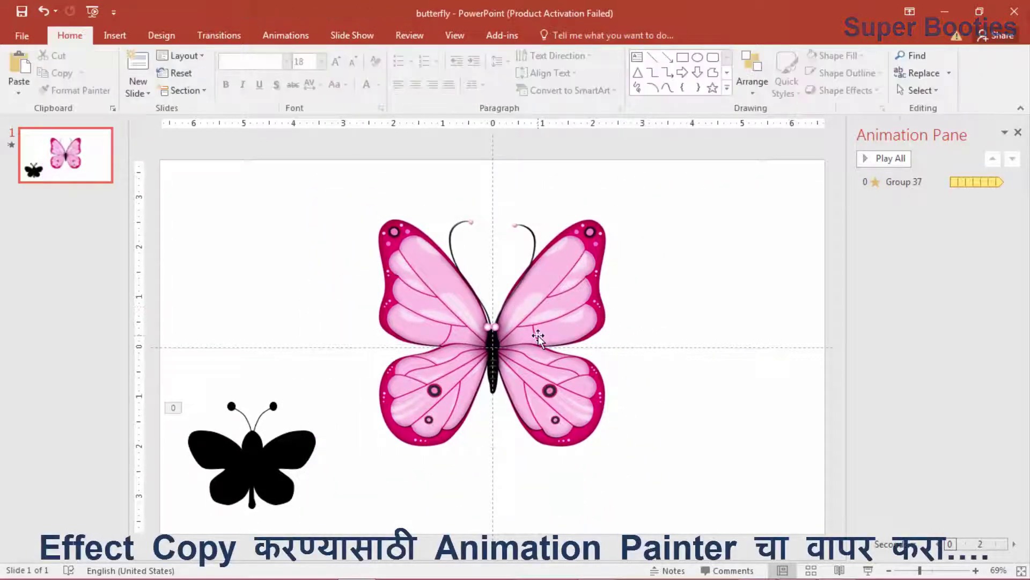
{"action": "left_click", "coordinate": [536, 334]}
{"action": "left_click", "coordinate": [262, 473]}
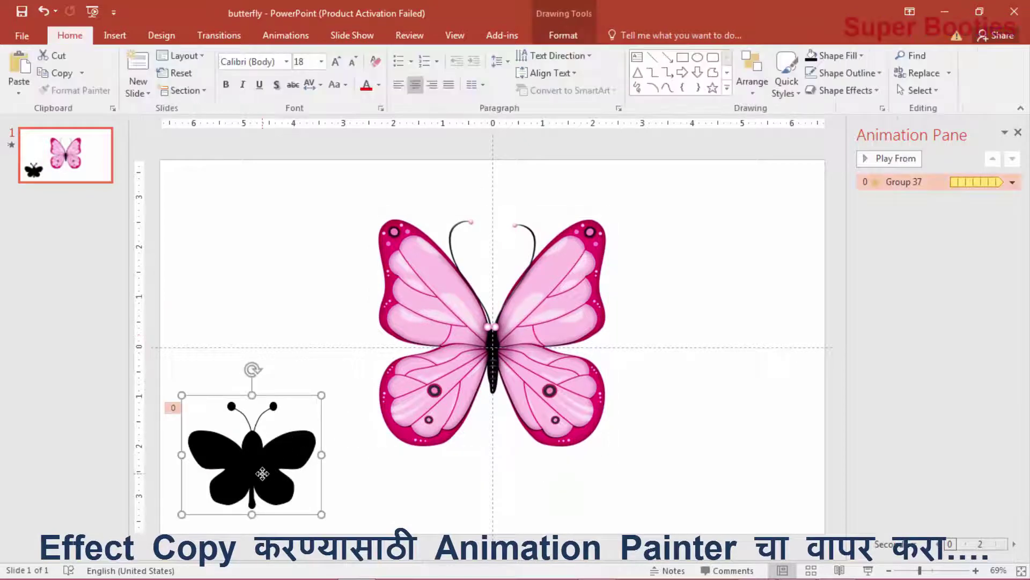
{"action": "left_click", "coordinate": [286, 35]}
{"action": "left_click", "coordinate": [691, 91]}
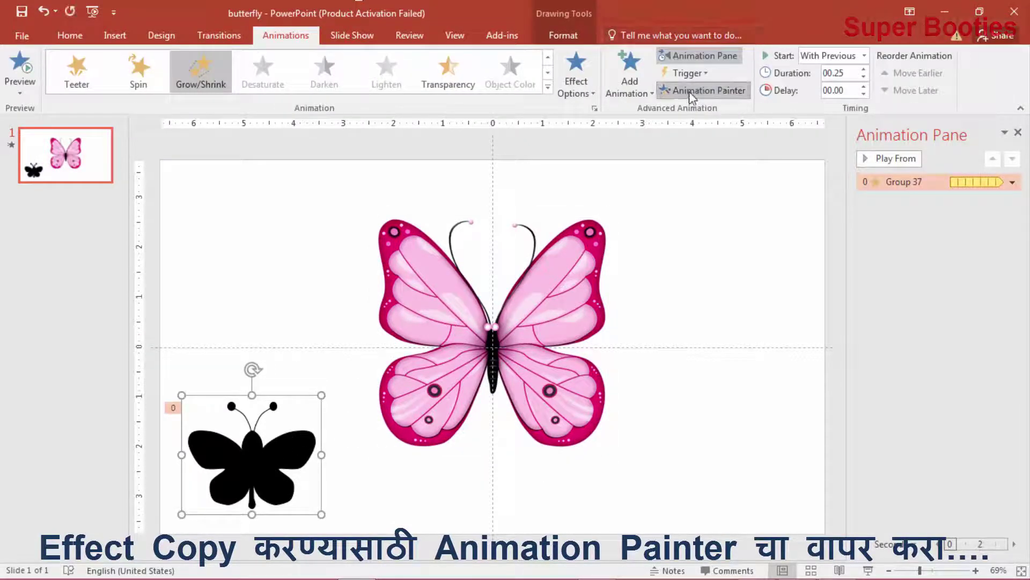
{"action": "left_click", "coordinate": [526, 322]}
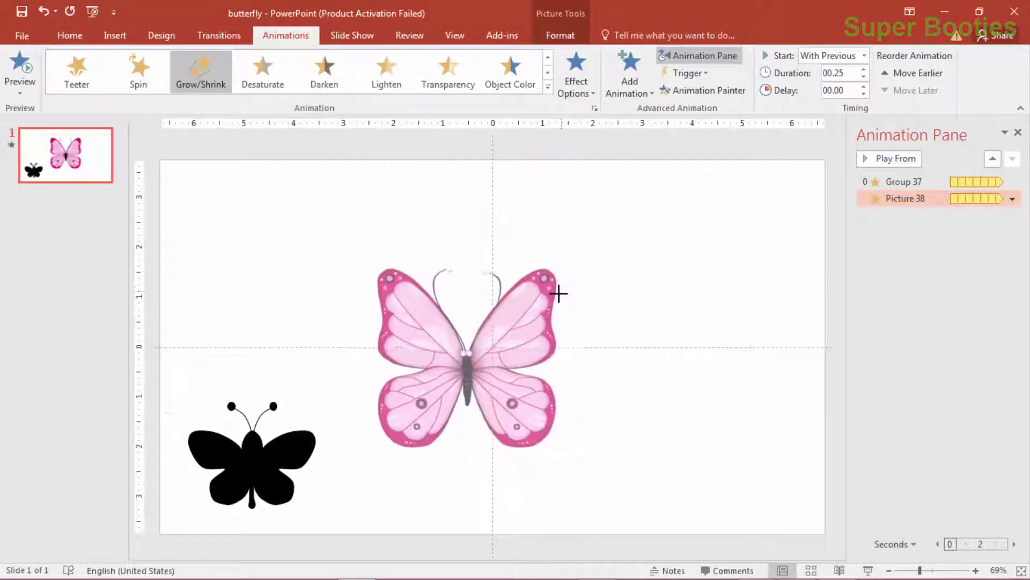
Shrink the pink butterfly further, move it to the upper-left, and preview the slide show
{"action": "left_click_drag", "start_coordinate": [613, 213], "coordinate": [528, 297]}
{"action": "left_click_drag", "start_coordinate": [479, 378], "coordinate": [288, 307]}
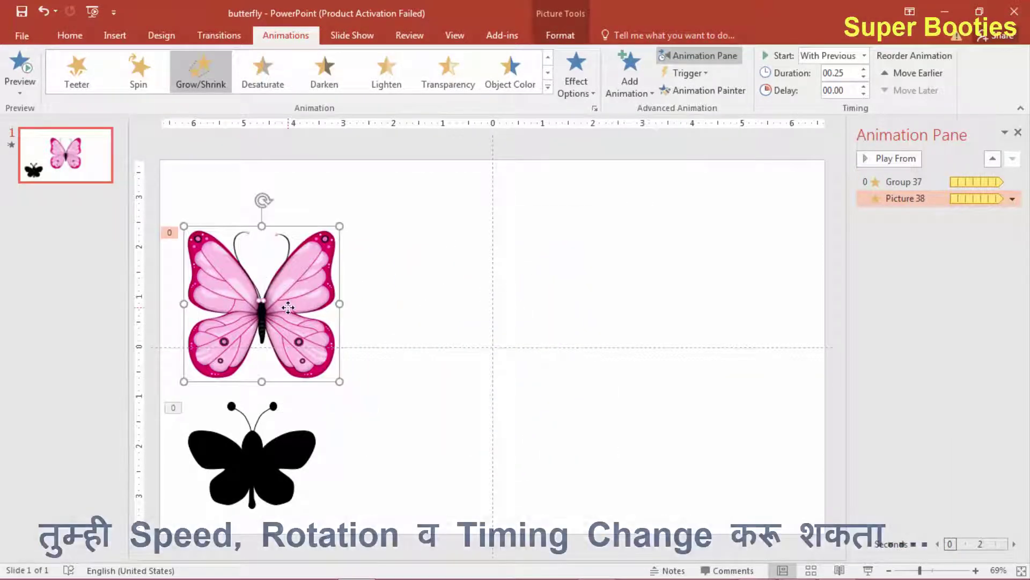
{"action": "left_click", "coordinate": [867, 572]}
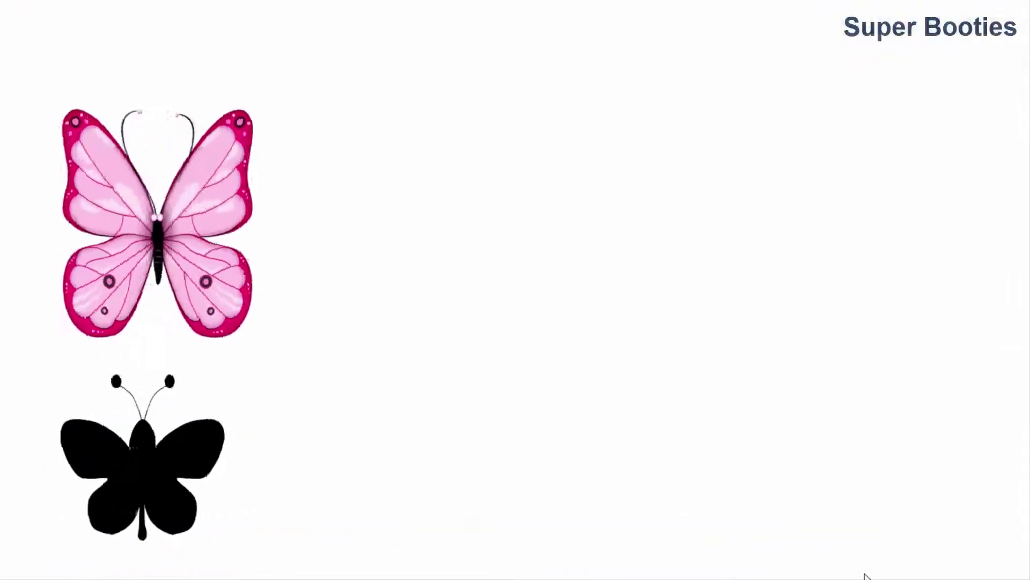
{"action": "key", "text": "Escape"}
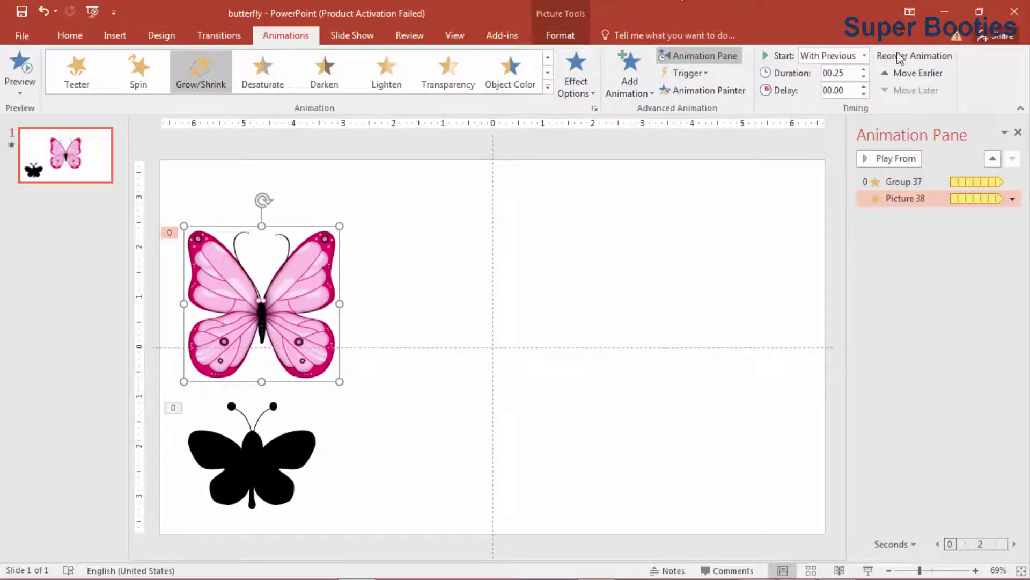
Set the pink butterfly's animation duration to 00.2 and preview it again
{"action": "double_click", "coordinate": [851, 74]}
{"action": "type", "text": "00.2"}
{"action": "left_click", "coordinate": [759, 345]}
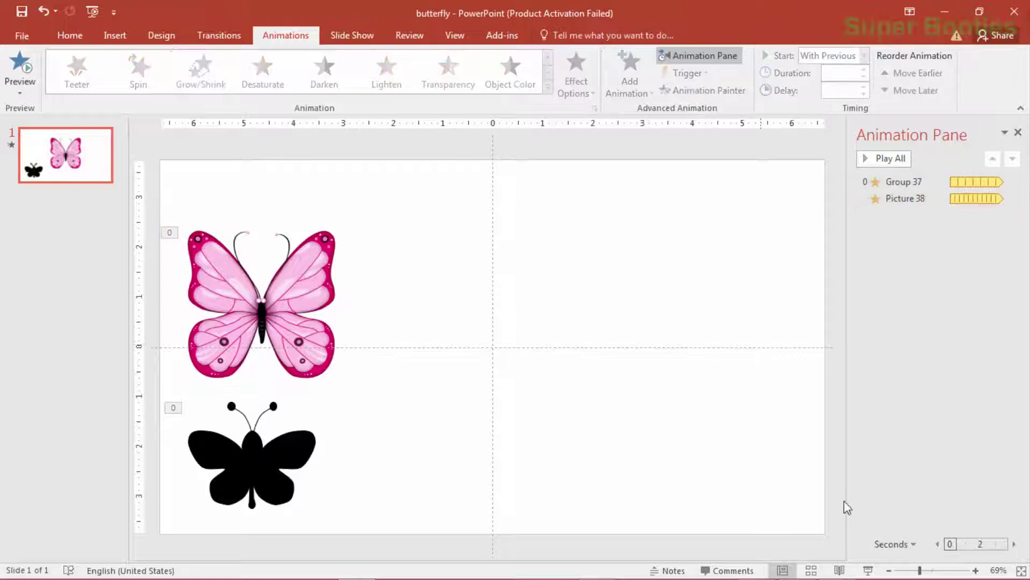
{"action": "left_click", "coordinate": [868, 572]}
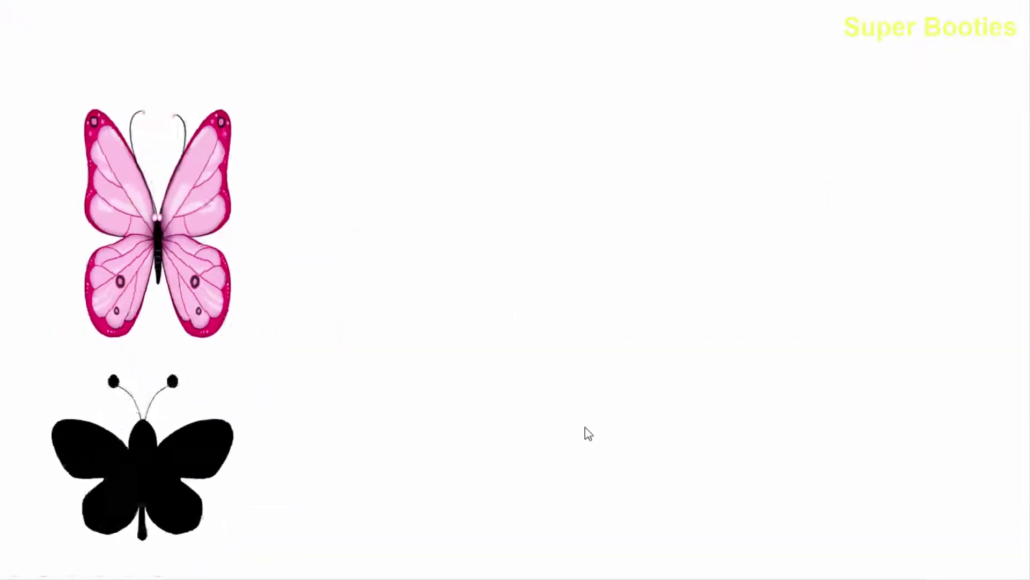
{"action": "key", "text": "Escape"}
Search online pictures for 'butterfly png' and insert the orange monarch image
{"action": "left_click", "coordinate": [115, 35]}
{"action": "left_click", "coordinate": [131, 67]}
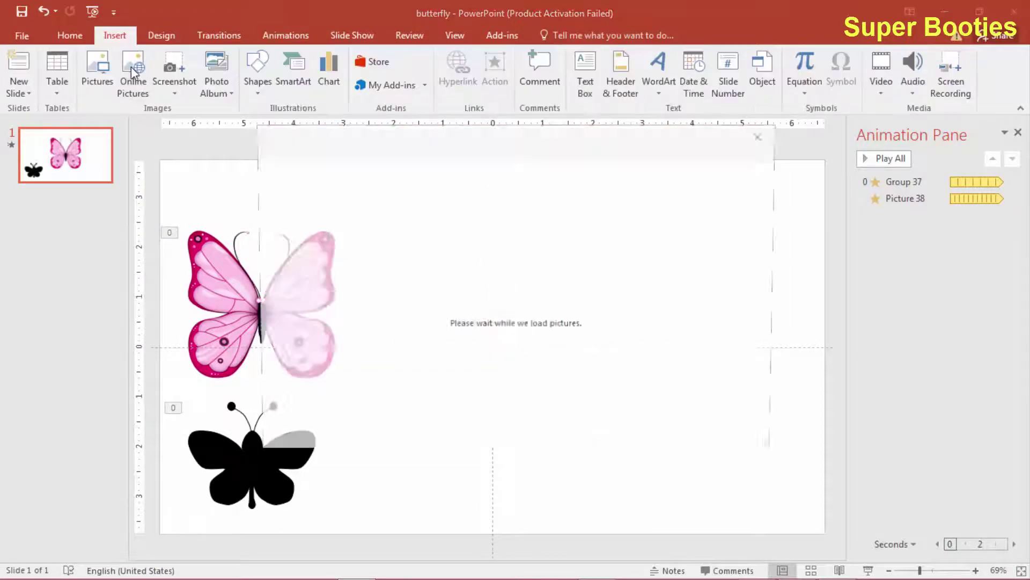
{"action": "left_click", "coordinate": [573, 212]}
{"action": "type", "text": "ly png"}
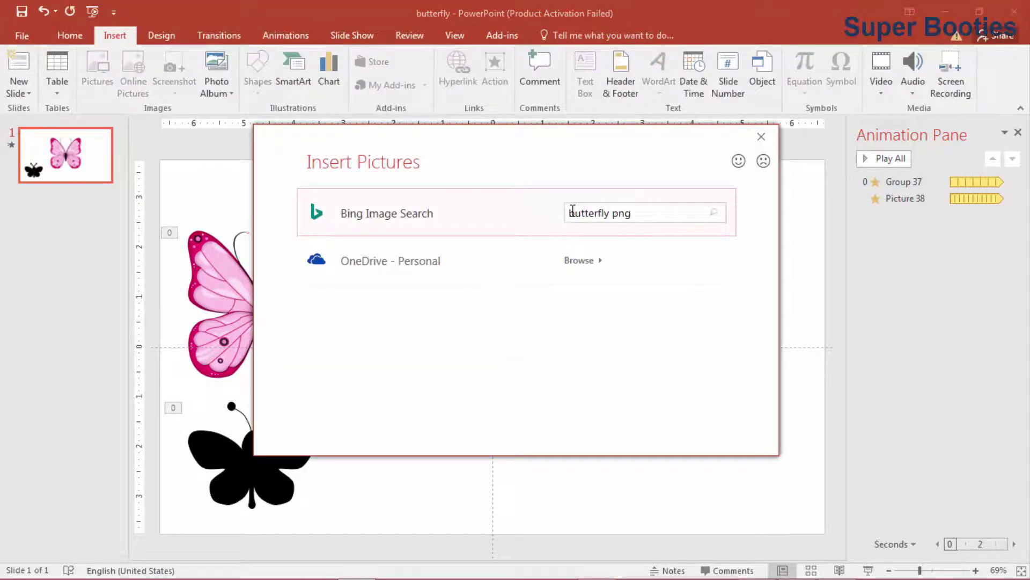
{"action": "key", "text": "Return"}
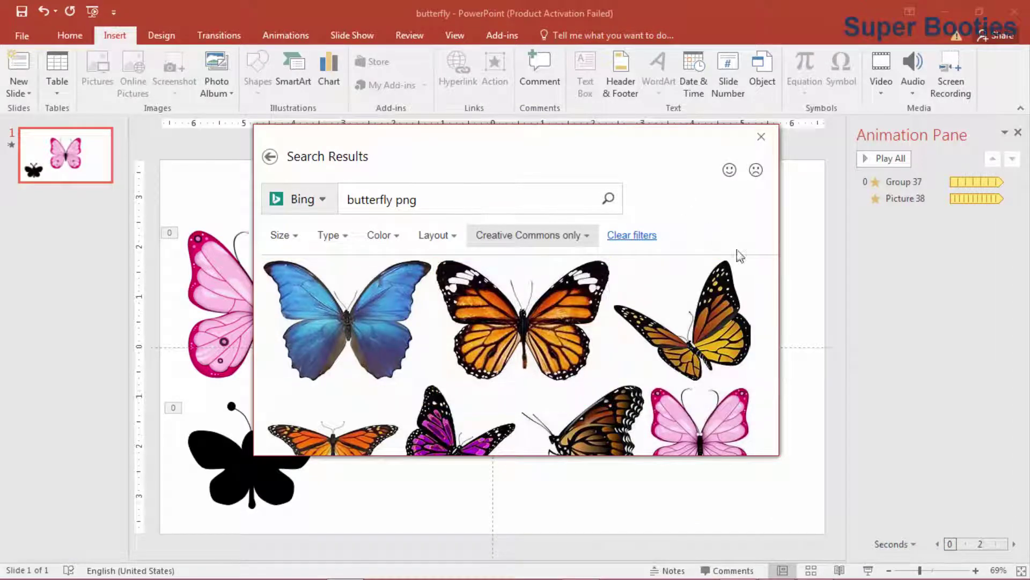
{"action": "left_click", "coordinate": [298, 287]}
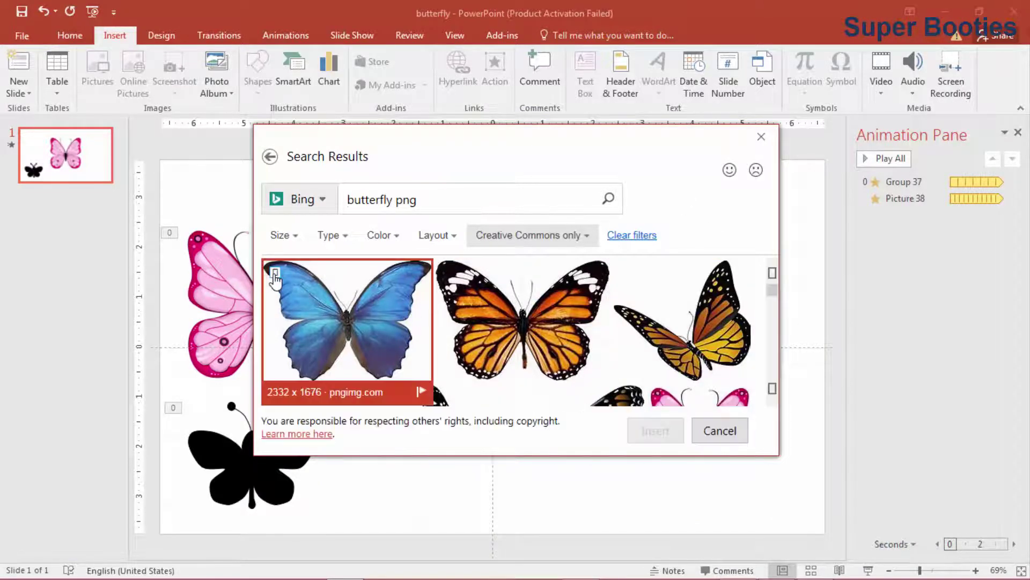
{"action": "left_click", "coordinate": [497, 284]}
{"action": "left_click", "coordinate": [648, 434]}
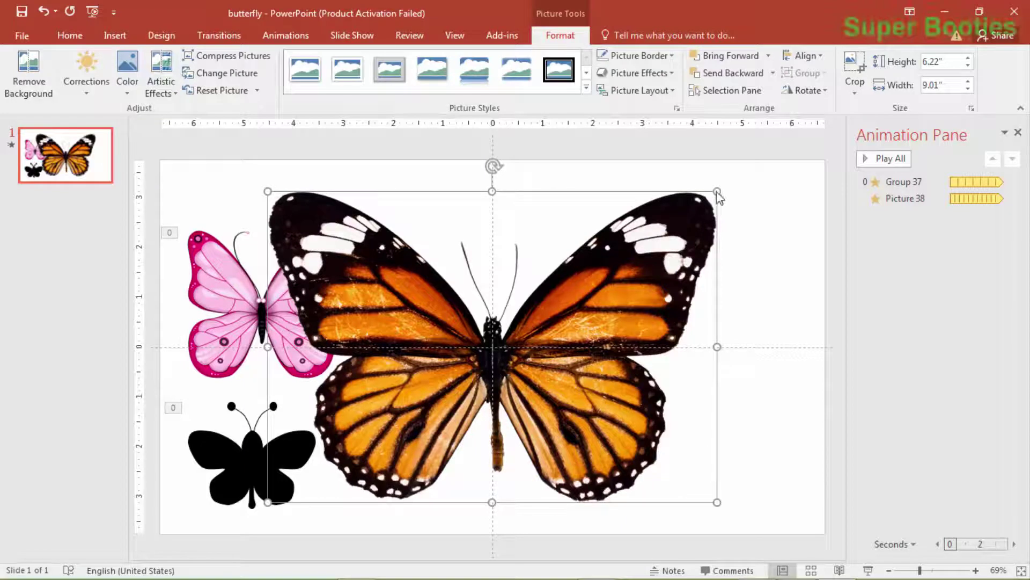
Shrink the orange monarch at the slide centre, paint the pink butterfly's animation onto it, and preview
{"action": "left_click_drag", "start_coordinate": [717, 191], "coordinate": [524, 322]}
{"action": "left_click_drag", "start_coordinate": [449, 399], "coordinate": [566, 308]}
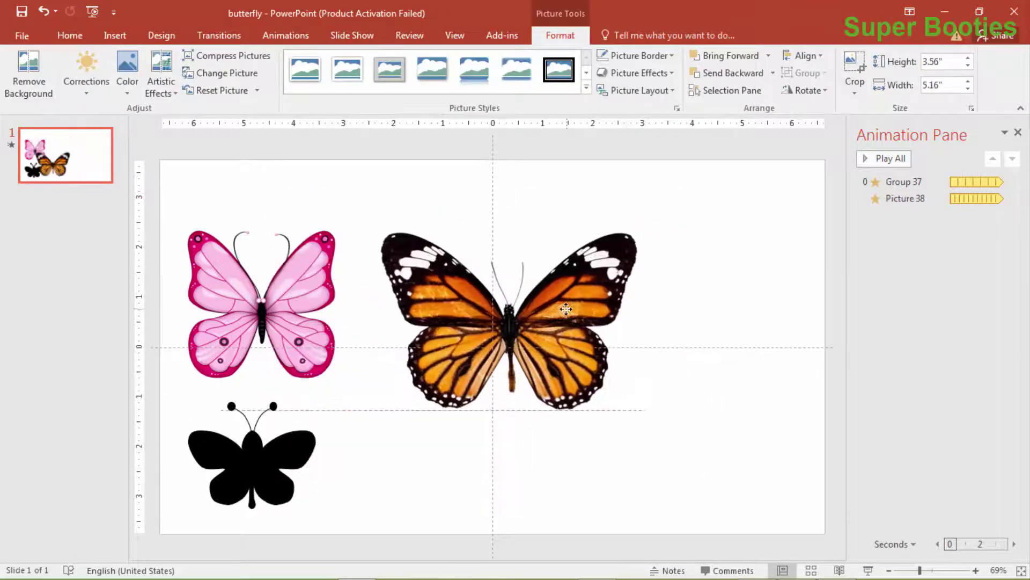
{"action": "left_click_drag", "start_coordinate": [631, 225], "coordinate": [622, 211]}
{"action": "left_click", "coordinate": [237, 342]}
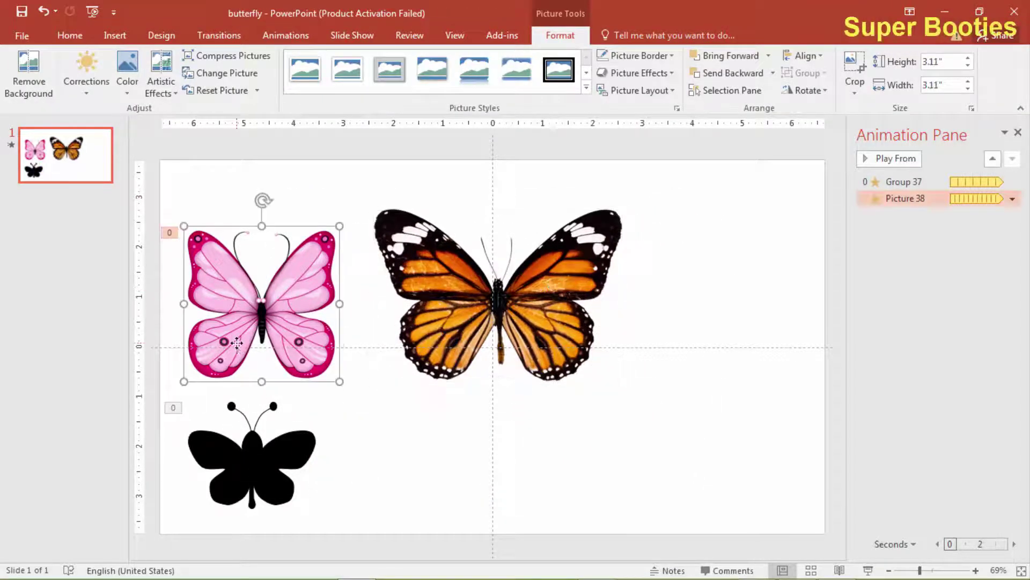
{"action": "left_click", "coordinate": [286, 35]}
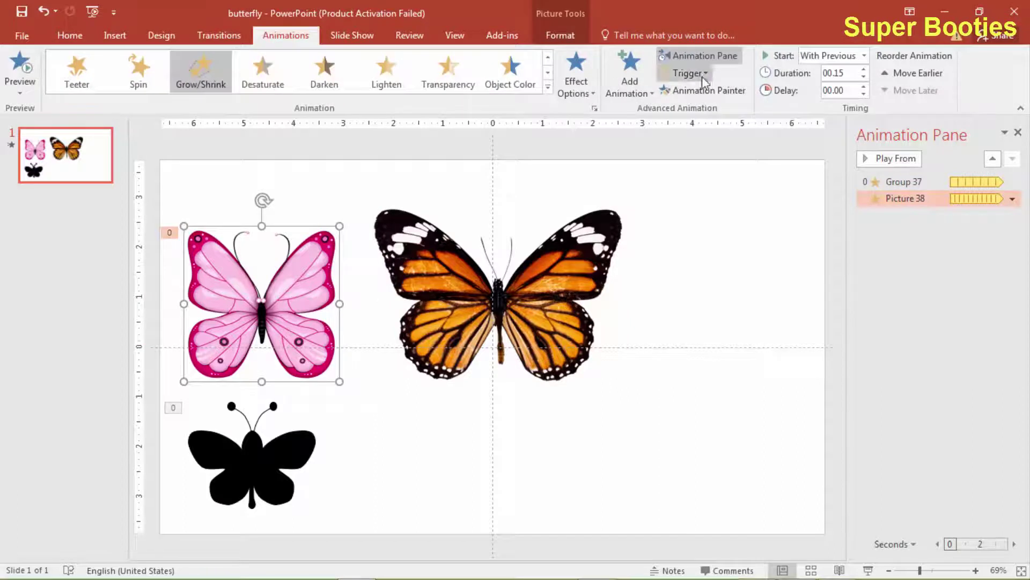
{"action": "left_click", "coordinate": [555, 304]}
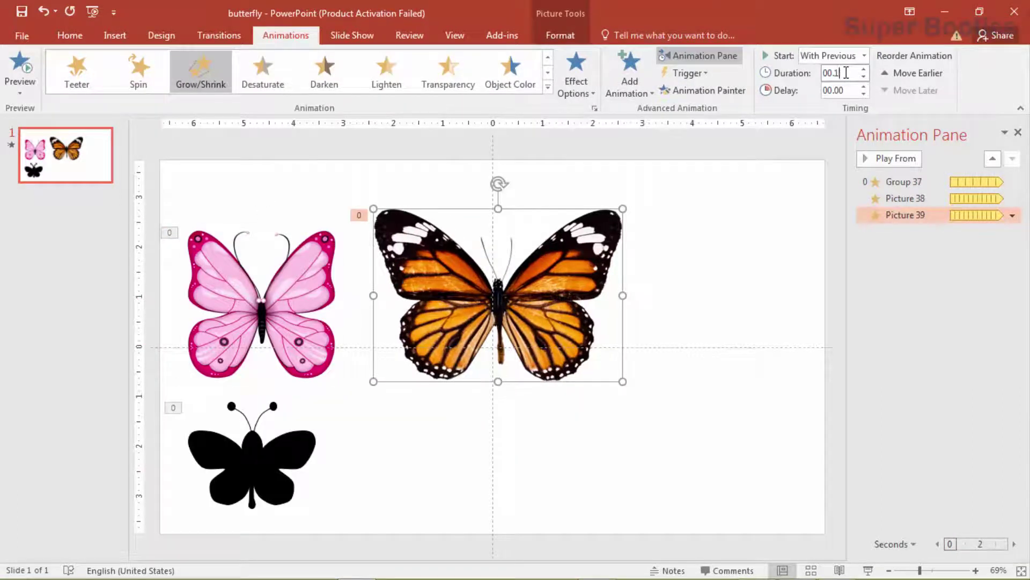
{"action": "left_click", "coordinate": [868, 570]}
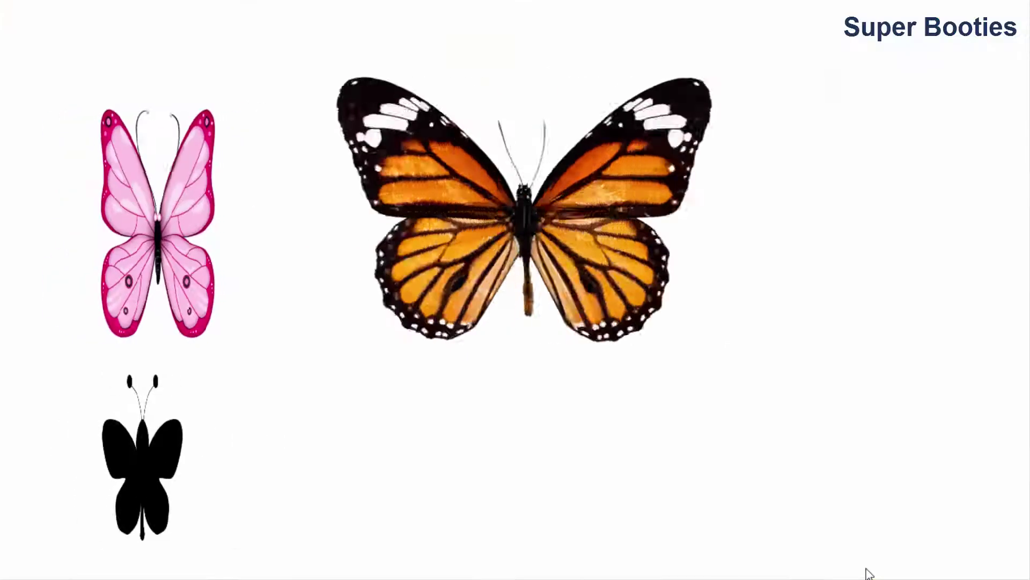
{"action": "key", "text": "Escape"}
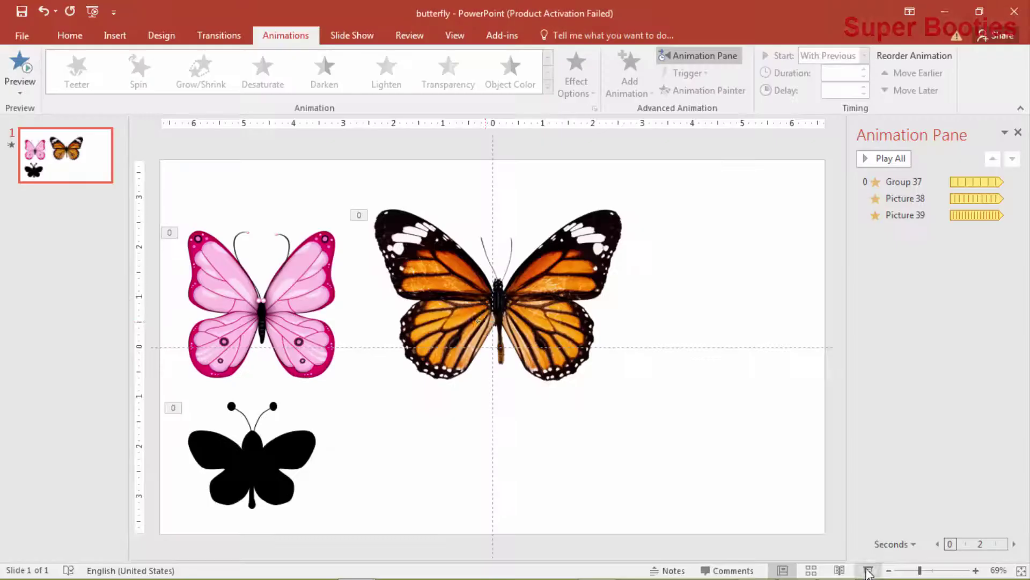
Rearrange the three butterflies, tilt the black and pink ones slightly, and preview the slide show
{"action": "double_click", "coordinate": [439, 323]}
{"action": "left_click_drag", "start_coordinate": [439, 323], "coordinate": [434, 419]}
{"action": "left_click", "coordinate": [291, 342]}
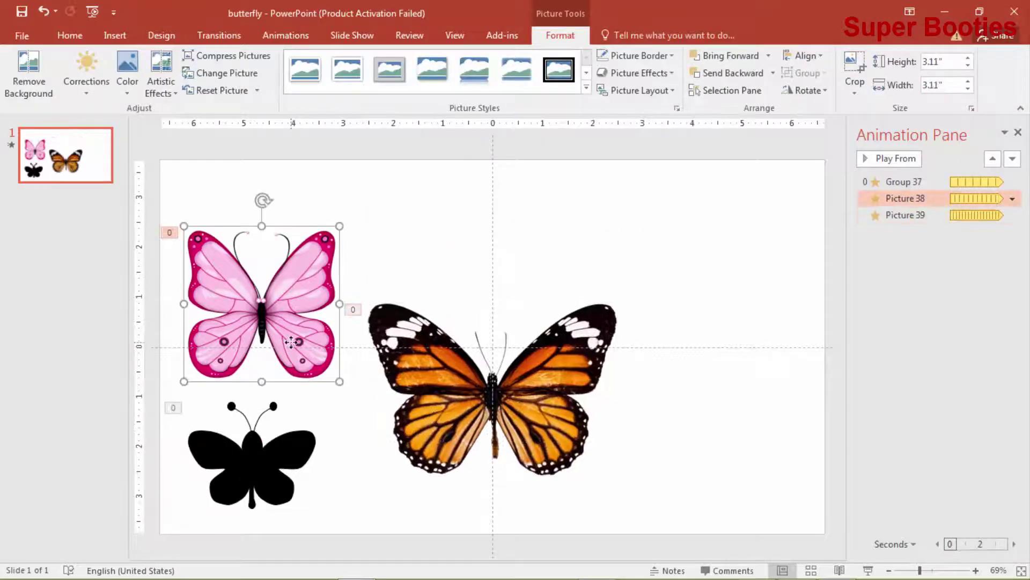
{"action": "left_click_drag", "start_coordinate": [298, 302], "coordinate": [317, 265]}
{"action": "left_click_drag", "start_coordinate": [277, 490], "coordinate": [287, 489]}
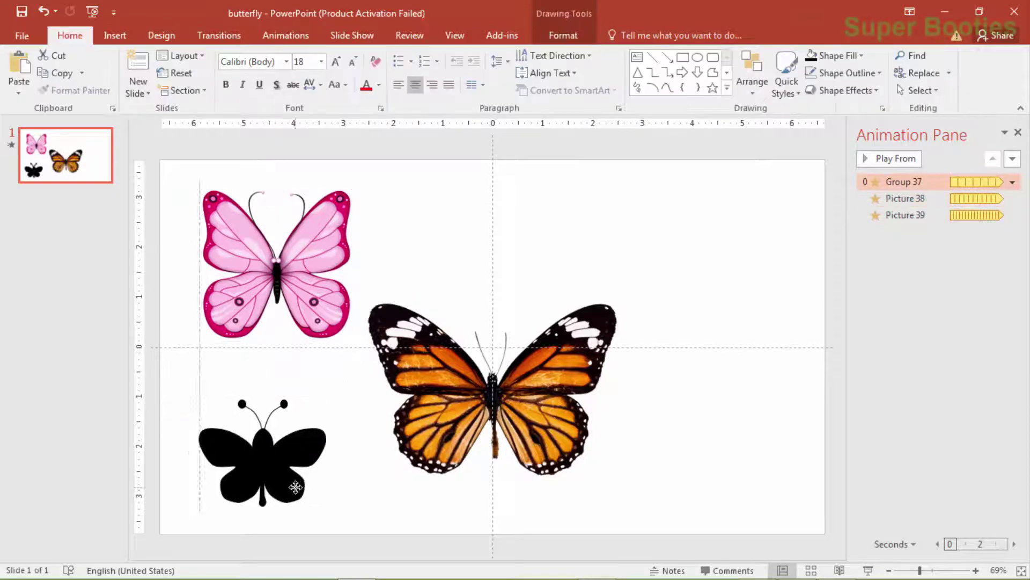
{"action": "left_click_drag", "start_coordinate": [264, 367], "coordinate": [252, 363]}
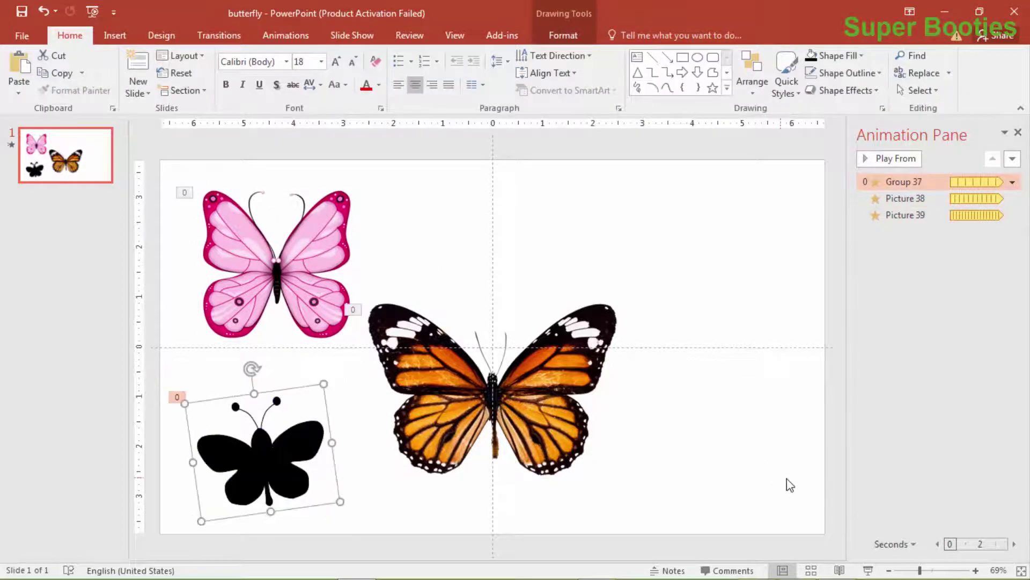
{"action": "left_click", "coordinate": [350, 191]}
{"action": "left_click_drag", "start_coordinate": [276, 158], "coordinate": [287, 162]}
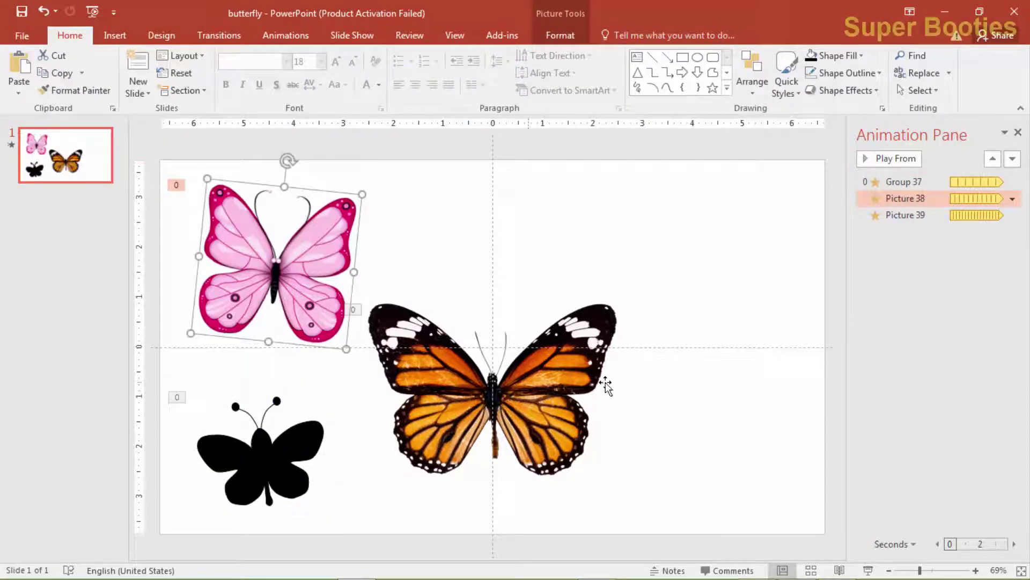
{"action": "left_click", "coordinate": [869, 571]}
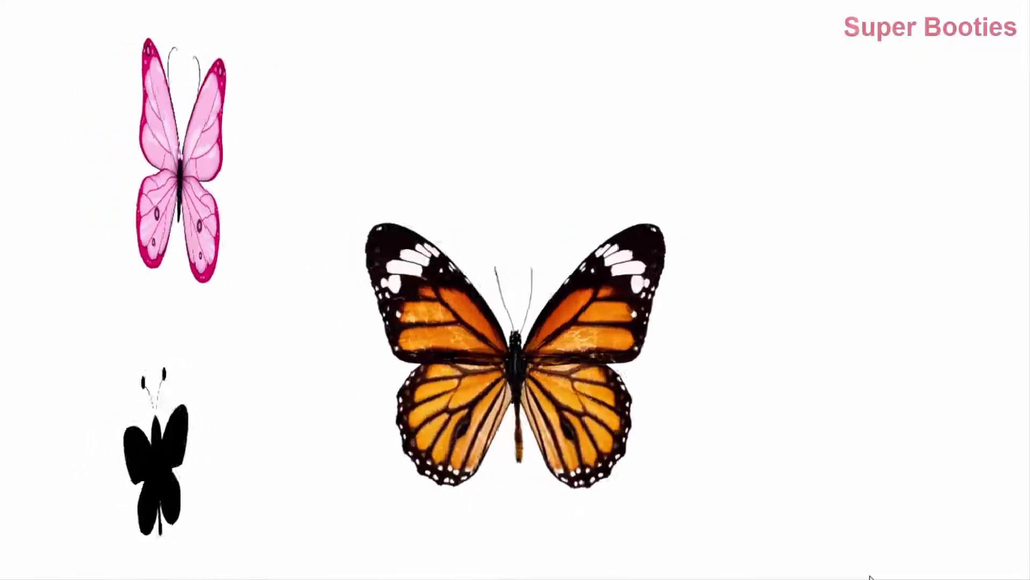
{"action": "key", "text": "Escape"}
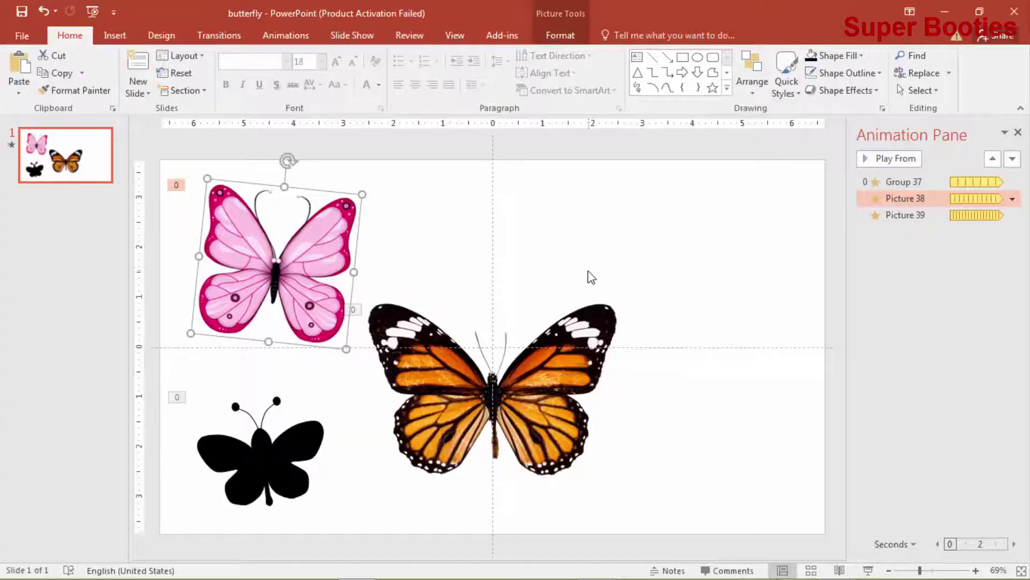
Insert the blue morpho butterfly image from the 'butterfly png' Bing online picture results
{"action": "left_click", "coordinate": [114, 35]}
{"action": "left_click", "coordinate": [134, 68]}
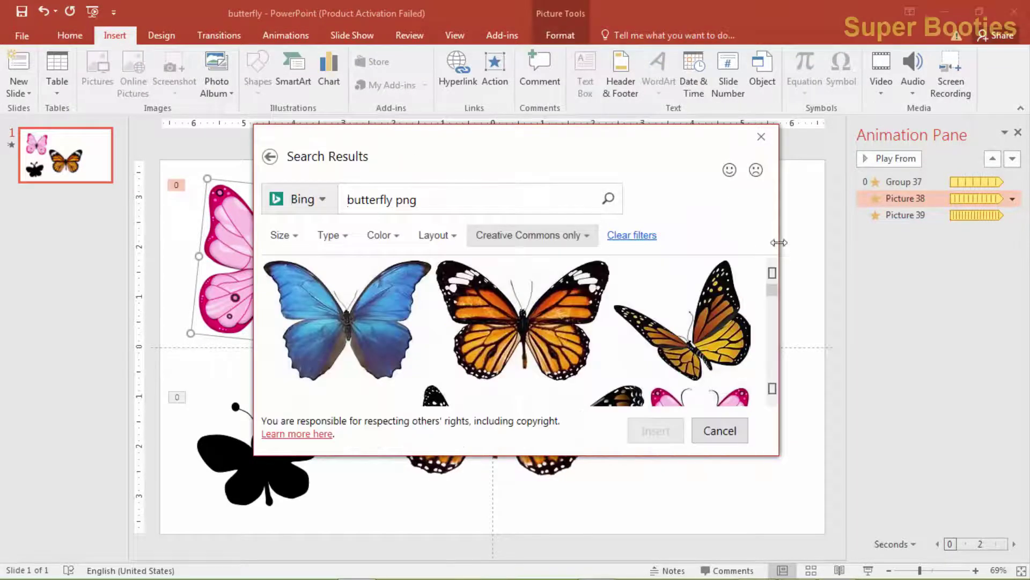
{"action": "left_click", "coordinate": [670, 431]}
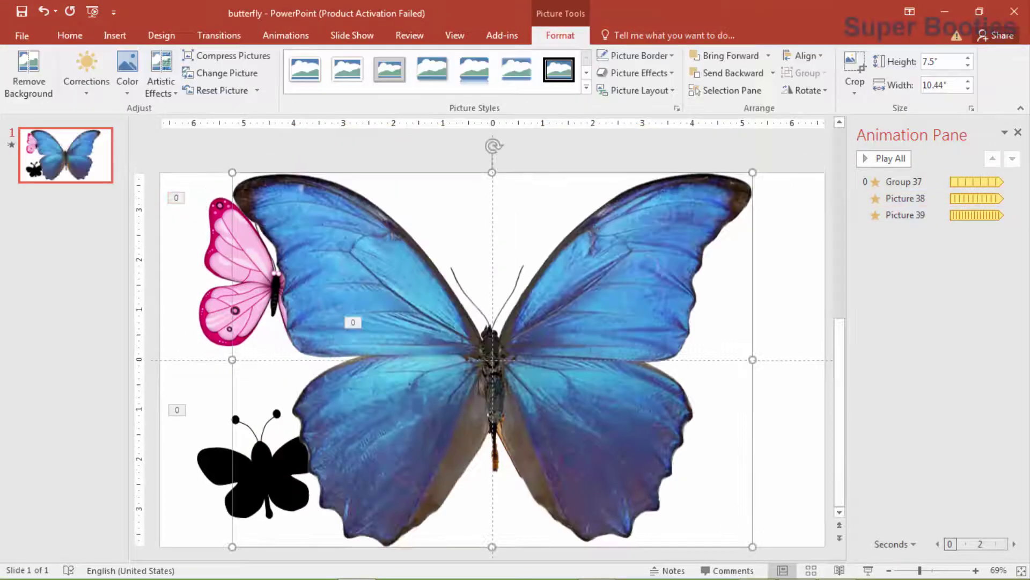
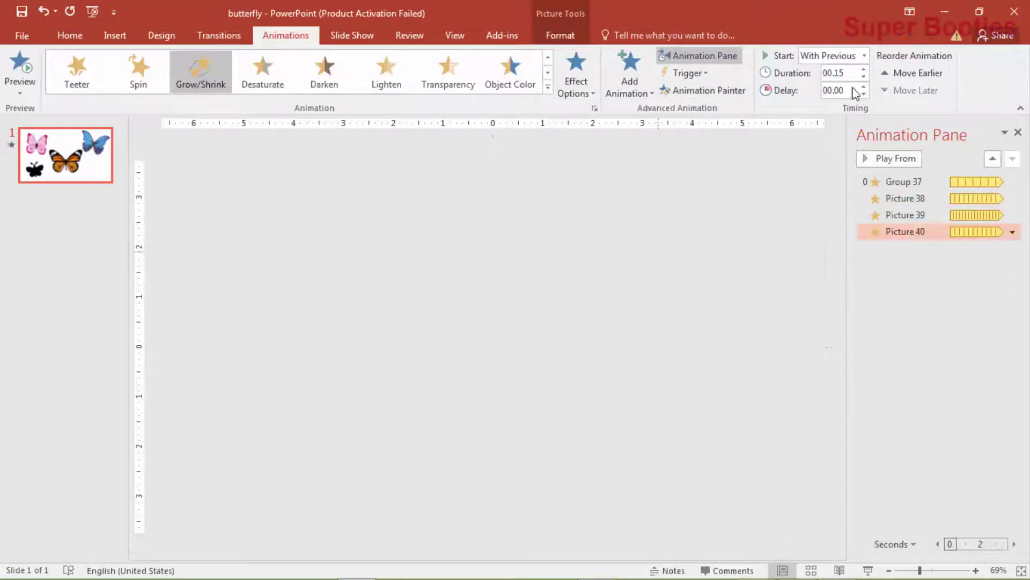
Set the blue butterfly's Grow/Shrink flutter duration to 00.20 and preview the slide show
{"action": "left_click", "coordinate": [848, 74]}
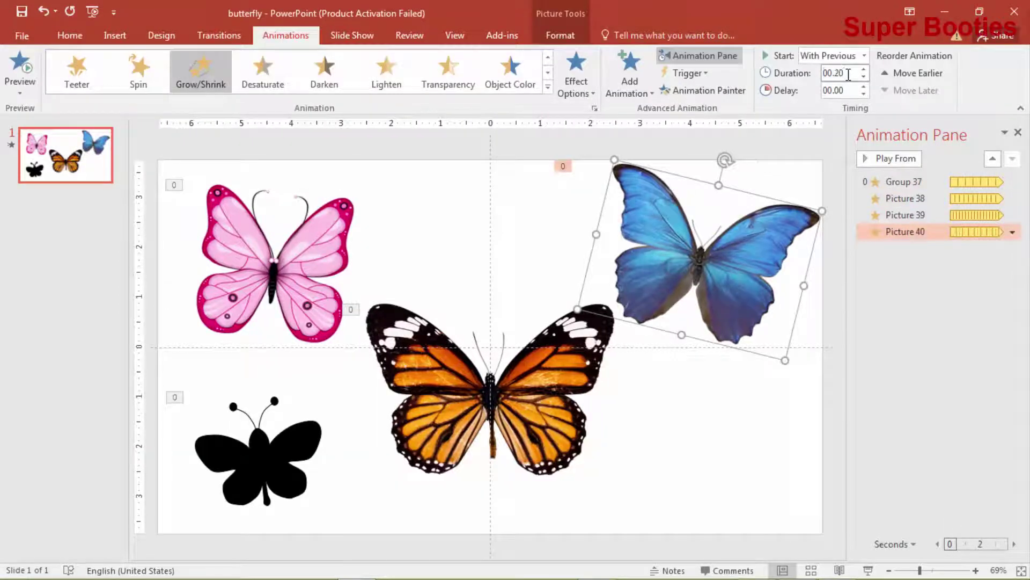
{"action": "left_click", "coordinate": [893, 476]}
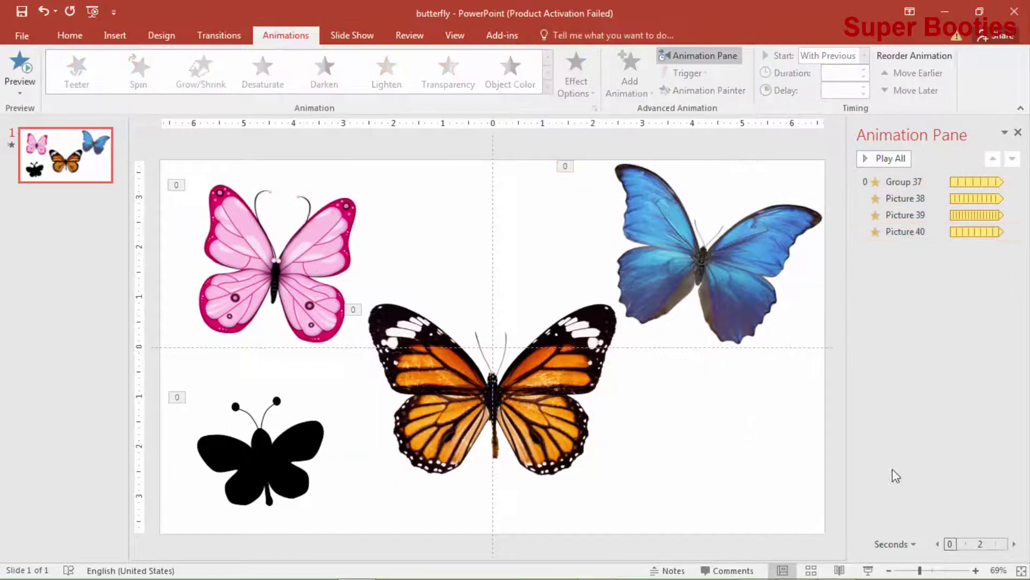
{"action": "left_click", "coordinate": [869, 570]}
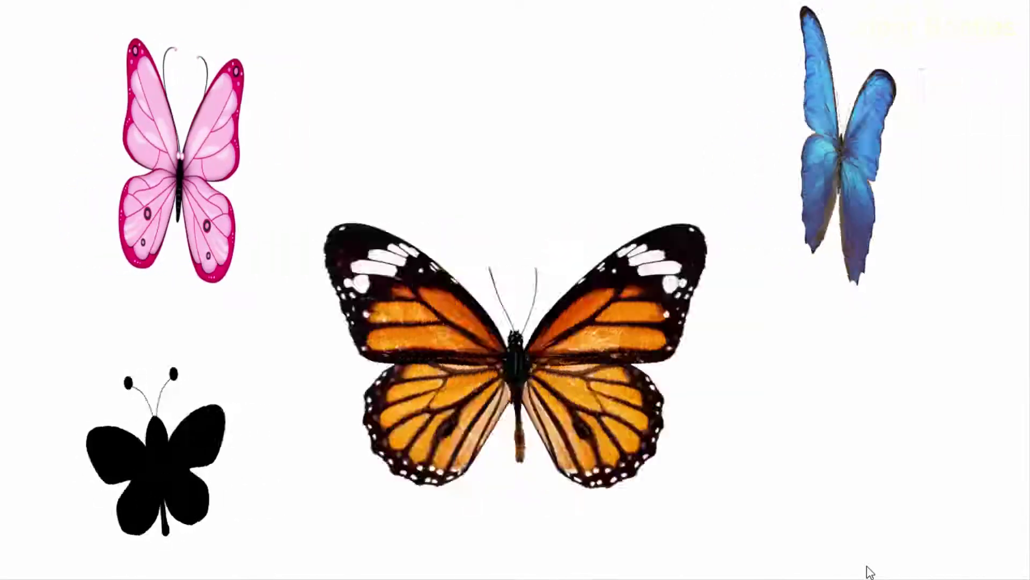
End the preview and open the online picture search to look for butterfly pictures
{"action": "key", "text": "Escape"}
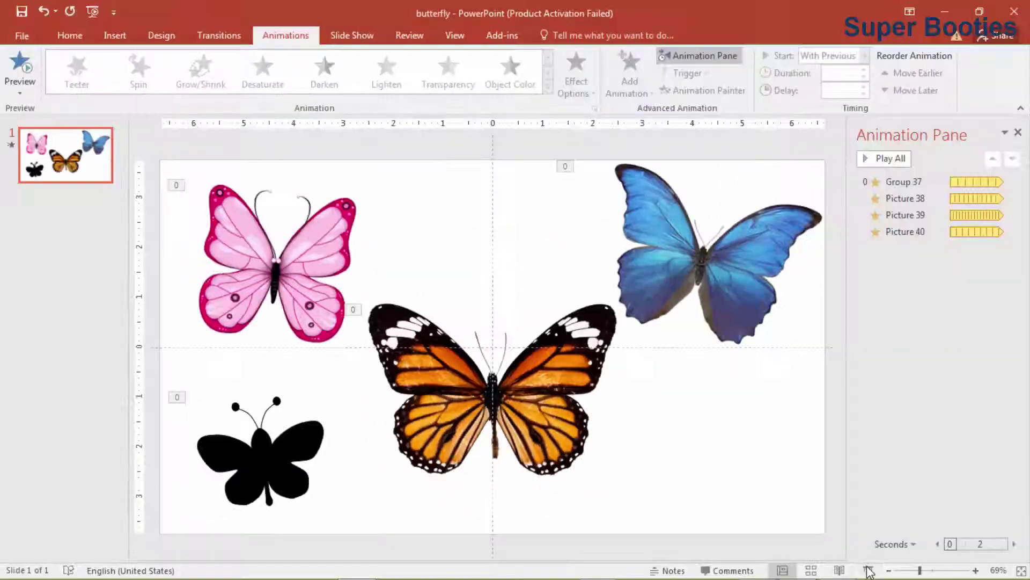
{"action": "left_click", "coordinate": [115, 35]}
{"action": "left_click", "coordinate": [99, 61]}
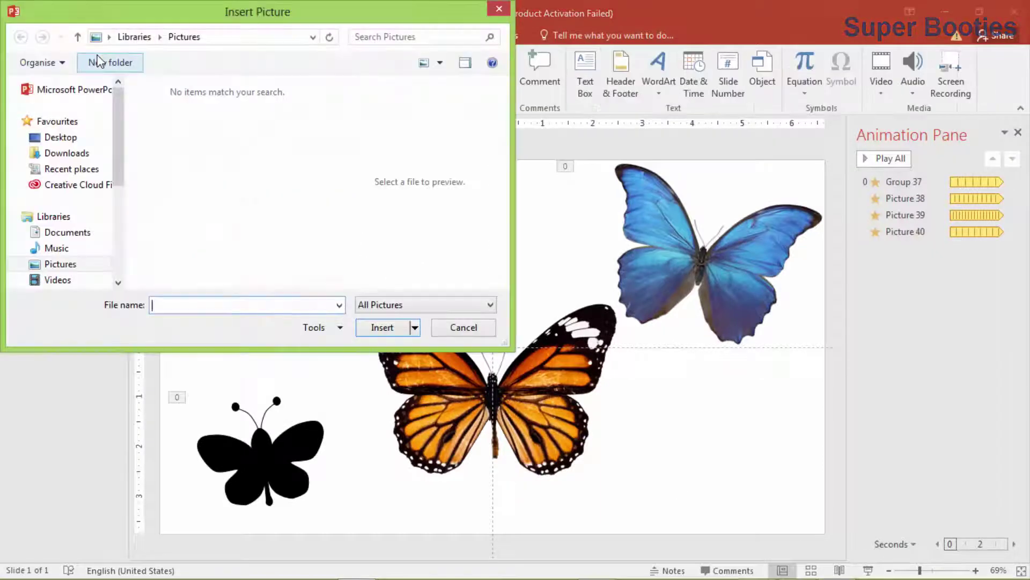
{"action": "left_click", "coordinate": [492, 15]}
{"action": "left_click", "coordinate": [133, 73]}
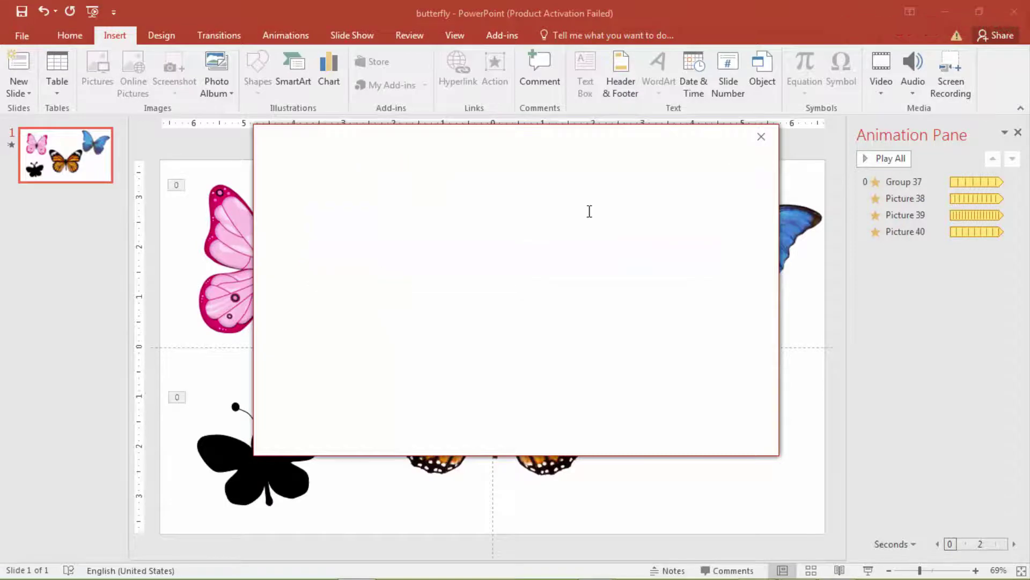
Insert the purple butterfly from the 'butterfly png' results, shrink it, and place it above the orange one
{"action": "scroll", "coordinate": [770, 292], "scroll_direction": "down", "scroll_amount": 2}
{"action": "scroll", "coordinate": [771, 292], "scroll_direction": "down", "scroll_amount": 3}
{"action": "scroll", "coordinate": [770, 294], "scroll_direction": "down", "scroll_amount": 3}
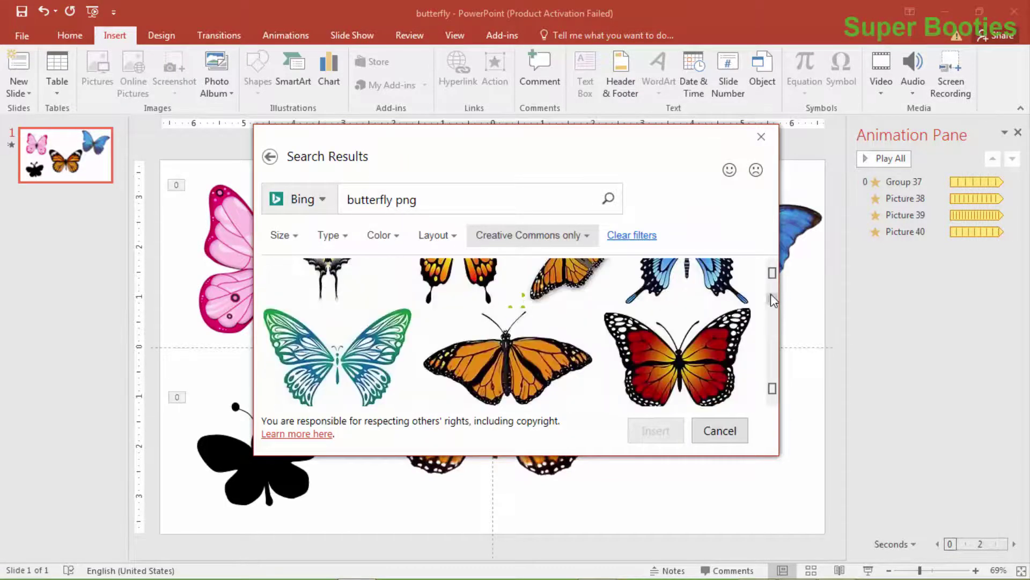
{"action": "scroll", "coordinate": [771, 294], "scroll_direction": "up", "scroll_amount": 3}
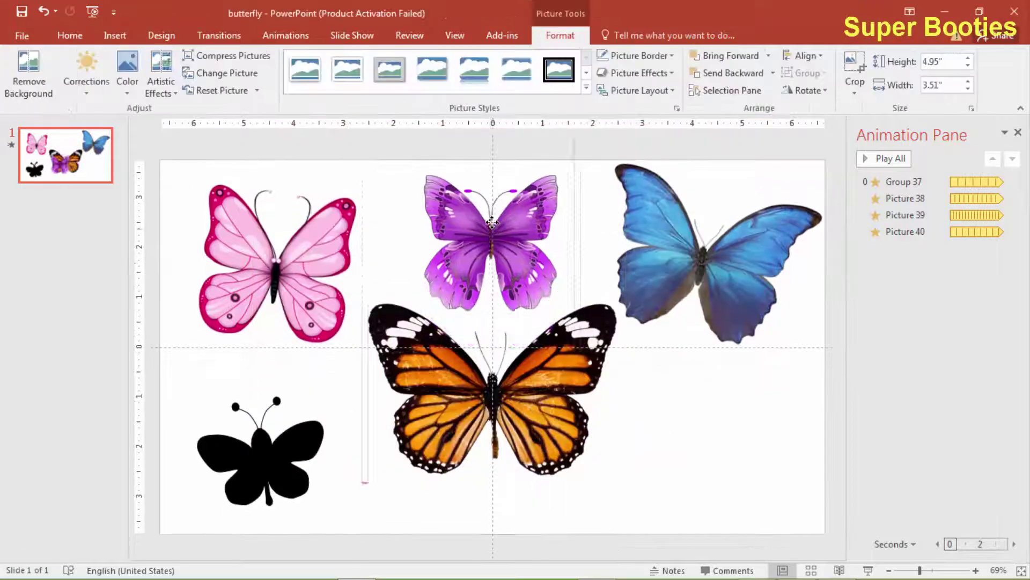
{"action": "left_click_drag", "start_coordinate": [626, 172], "coordinate": [572, 374]}
{"action": "left_click_drag", "start_coordinate": [495, 264], "coordinate": [505, 254]}
Copy the black butterfly's flutter onto the purple butterfly with Animation Painter, then preview the slide show
{"action": "left_click", "coordinate": [258, 451]}
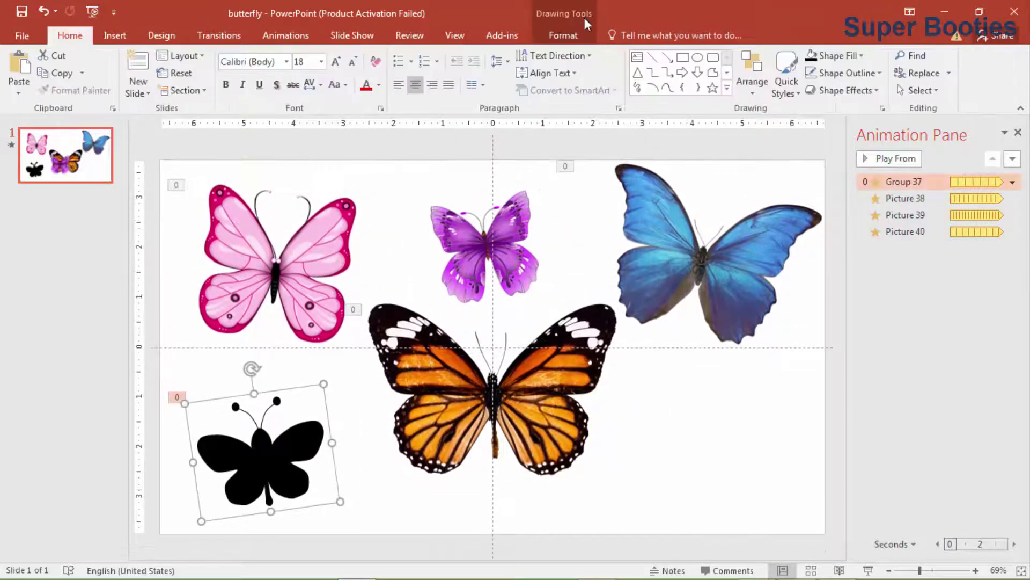
{"action": "left_click", "coordinate": [286, 35]}
{"action": "left_click", "coordinate": [530, 224]}
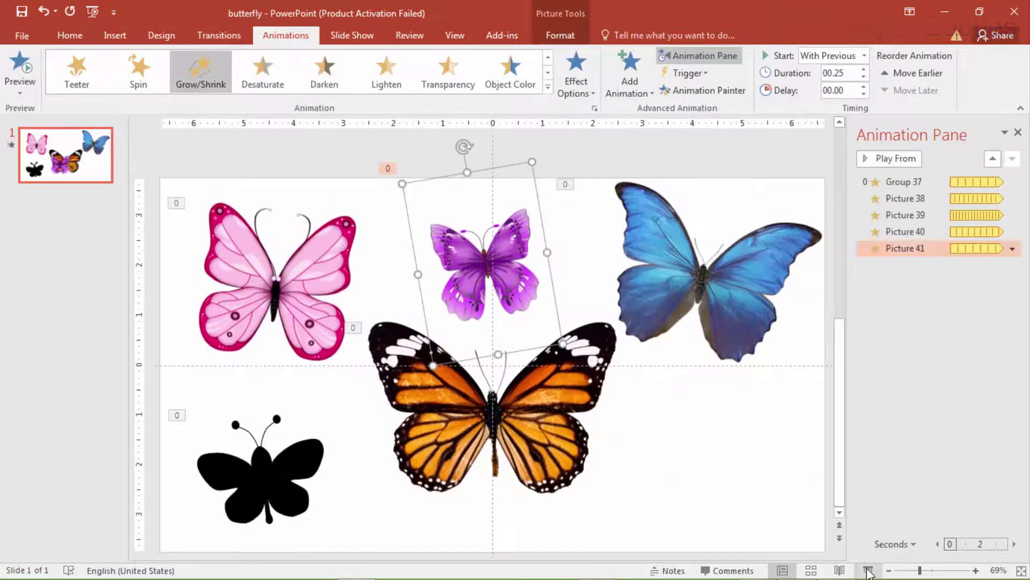
{"action": "left_click", "coordinate": [869, 570]}
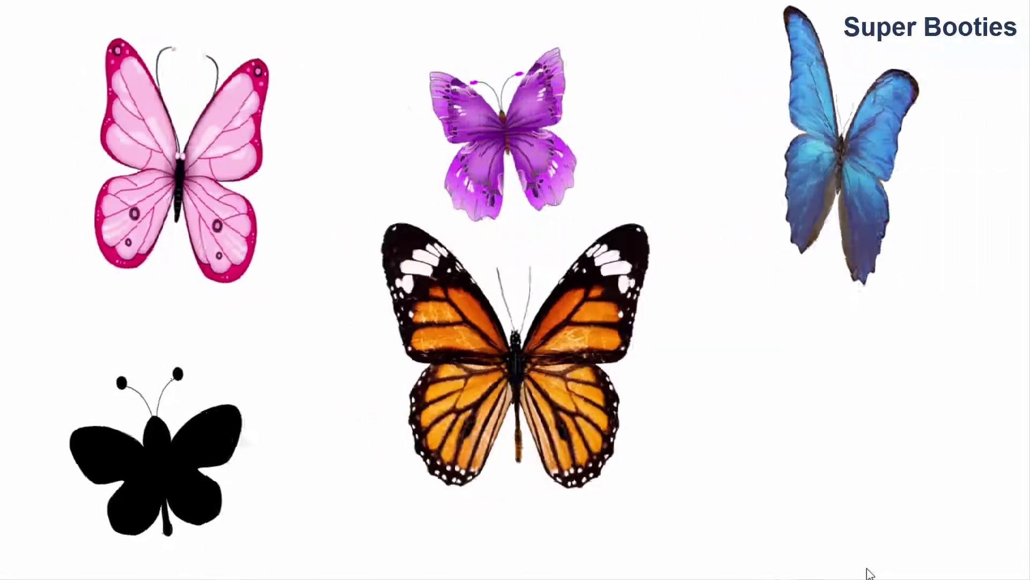
{"action": "key", "text": "Escape"}
Insert a red butterfly from the online picture search
{"action": "left_click", "coordinate": [732, 478]}
{"action": "left_click", "coordinate": [115, 35]}
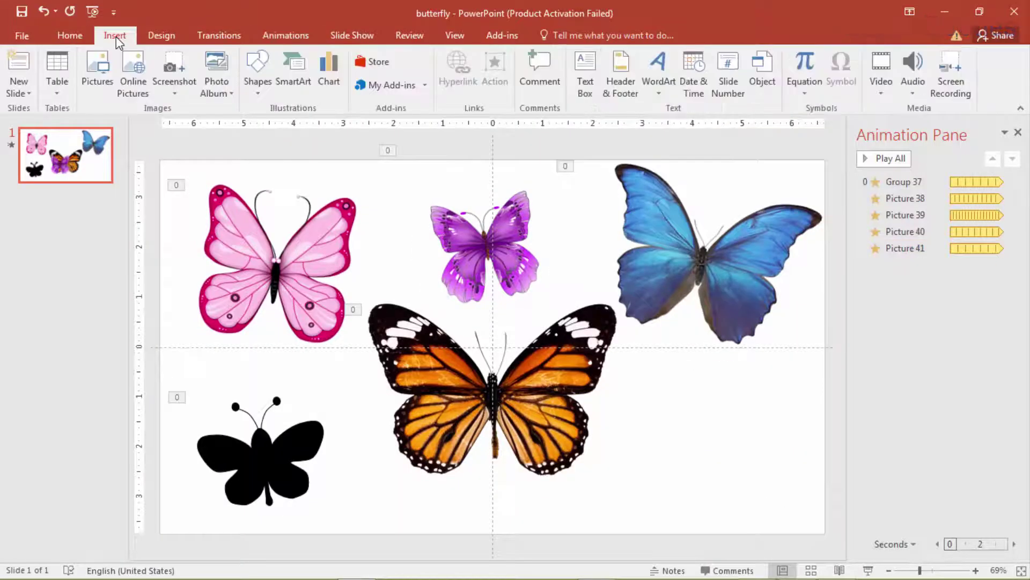
{"action": "left_click", "coordinate": [133, 70]}
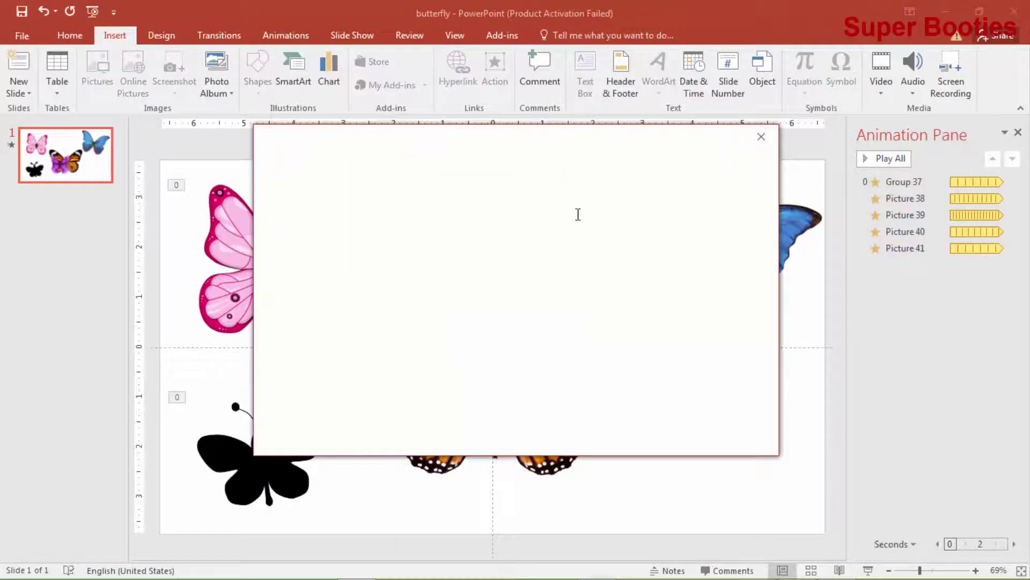
{"action": "left_click", "coordinate": [758, 140]}
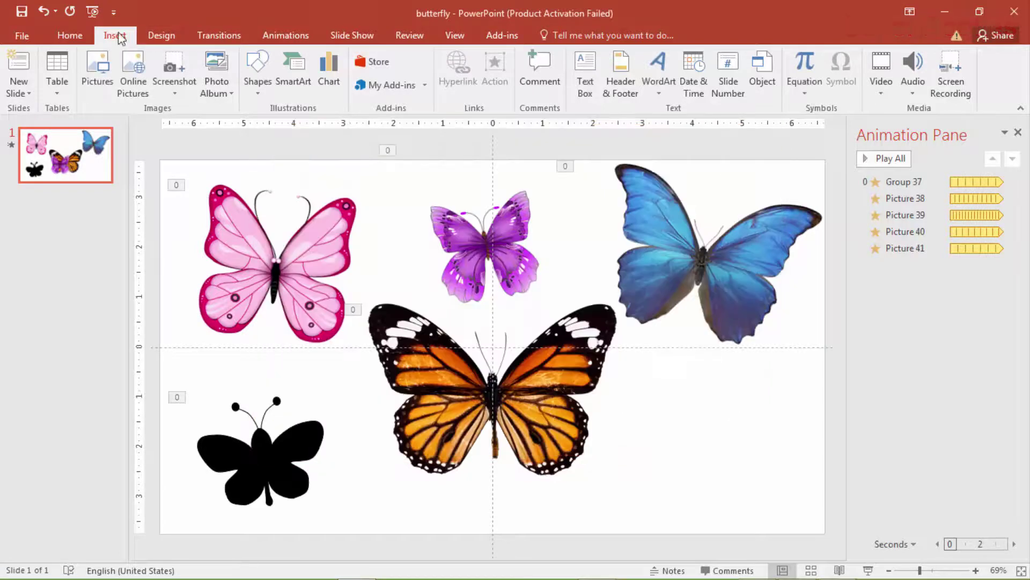
{"action": "left_click", "coordinate": [133, 70]}
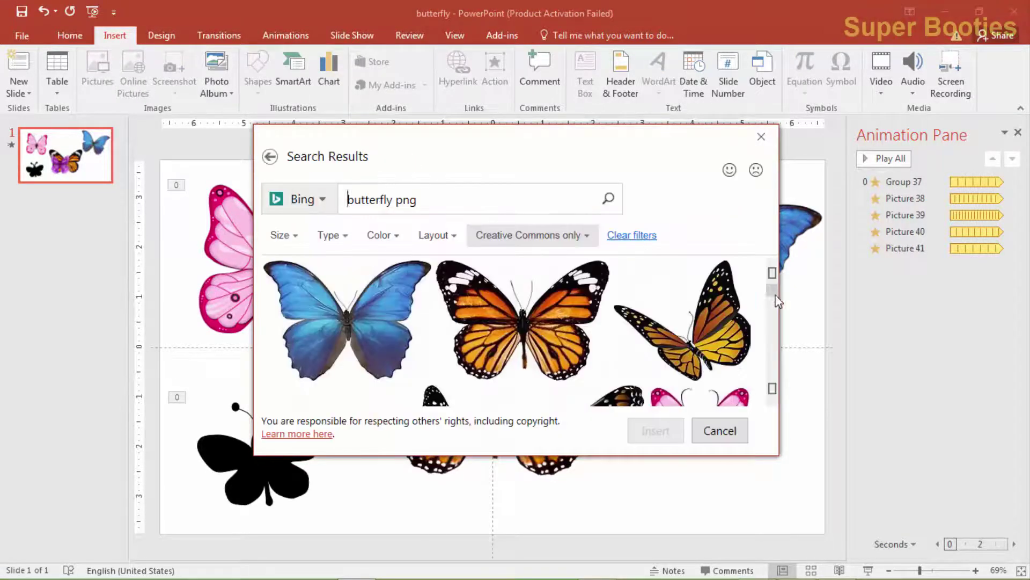
{"action": "left_click_drag", "start_coordinate": [773, 273], "coordinate": [773, 330]}
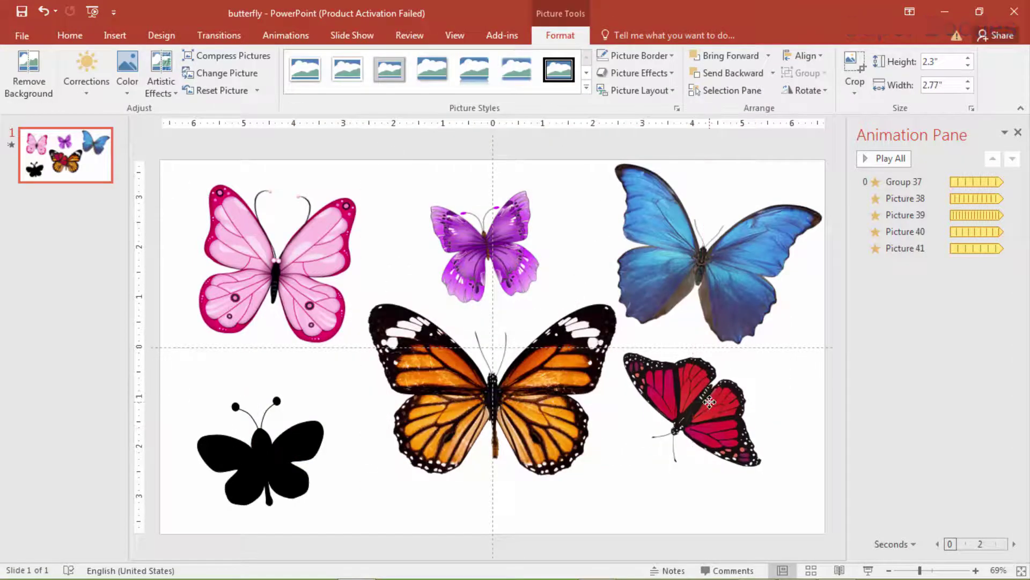
Shift the orange butterfly left and move the red one up beside it
{"action": "left_click_drag", "start_coordinate": [276, 258], "coordinate": [260, 240]}
{"action": "left_click_drag", "start_coordinate": [494, 387], "coordinate": [461, 376]}
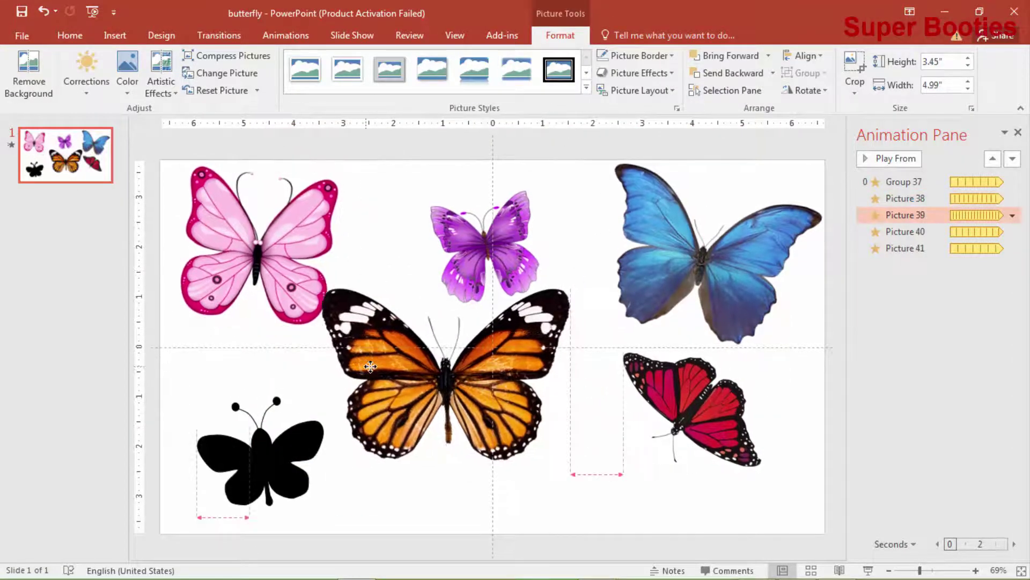
{"action": "left_click", "coordinate": [680, 411]}
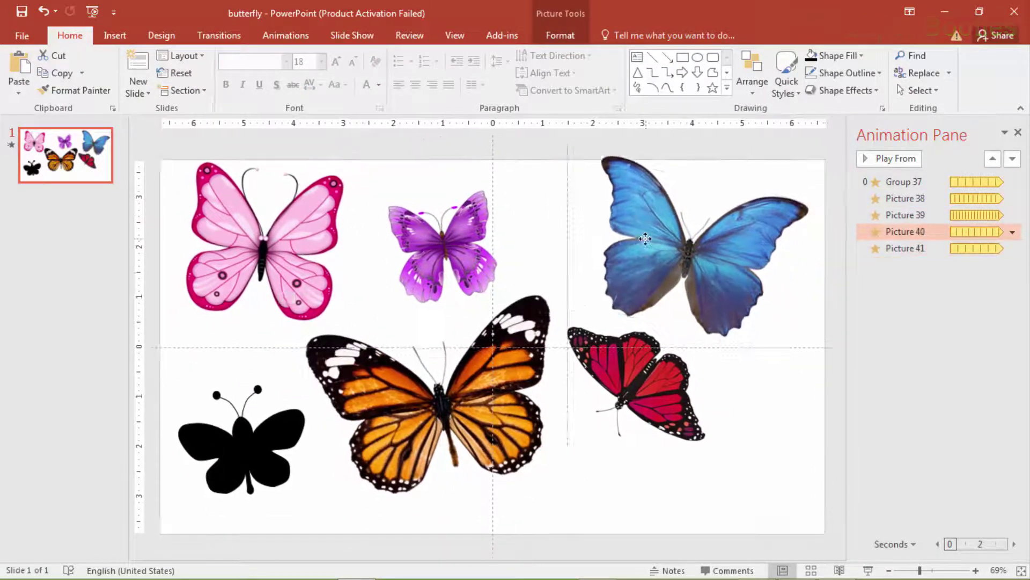
Paint the black butterfly's Grow/Shrink flutter onto the red butterfly and preview the slide show
{"action": "double_click", "coordinate": [243, 427]}
{"action": "left_click", "coordinate": [285, 35]}
{"action": "left_click", "coordinate": [709, 90]}
{"action": "left_click", "coordinate": [661, 389]}
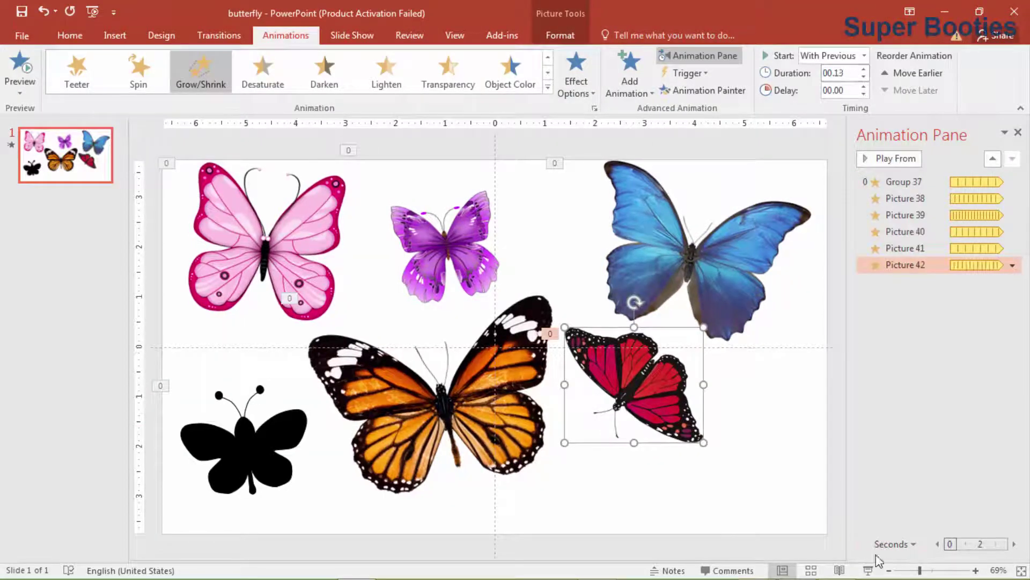
{"action": "left_click", "coordinate": [870, 570]}
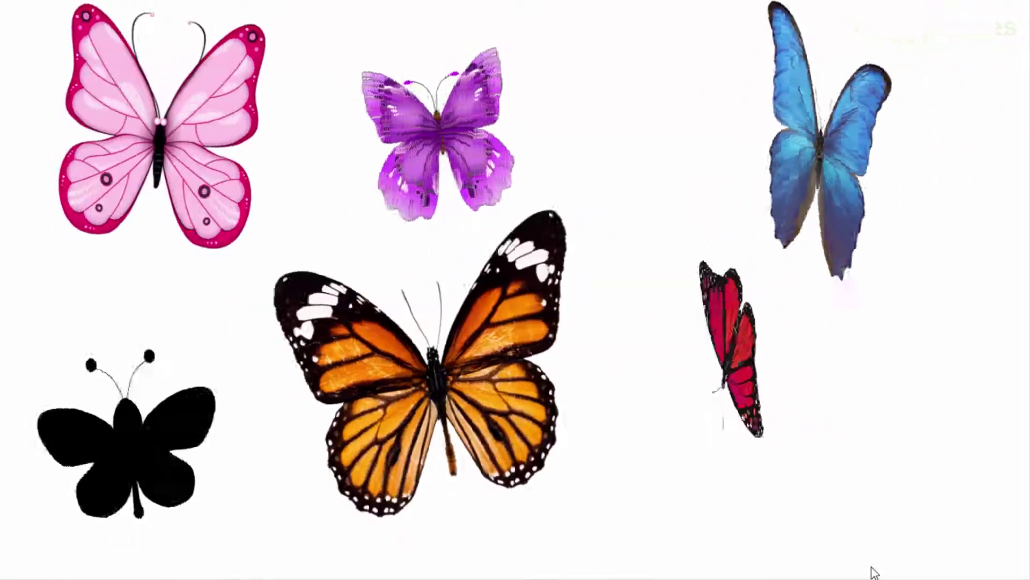
{"action": "key", "text": "Escape"}
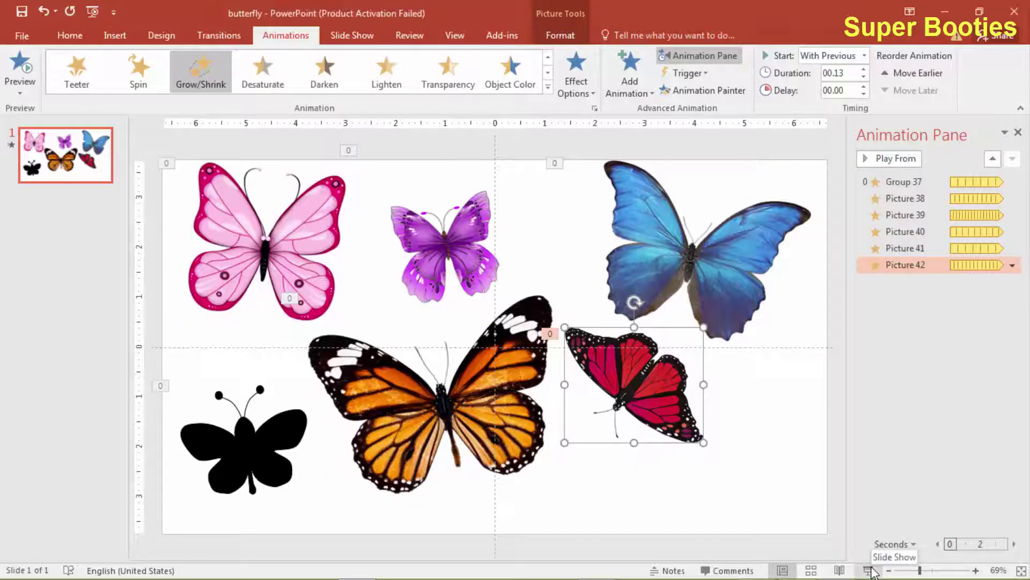
Insert a large red-and-blue butterfly from the Bing 'butterfly png' search and give it the flutter animation
{"action": "left_click", "coordinate": [551, 186]}
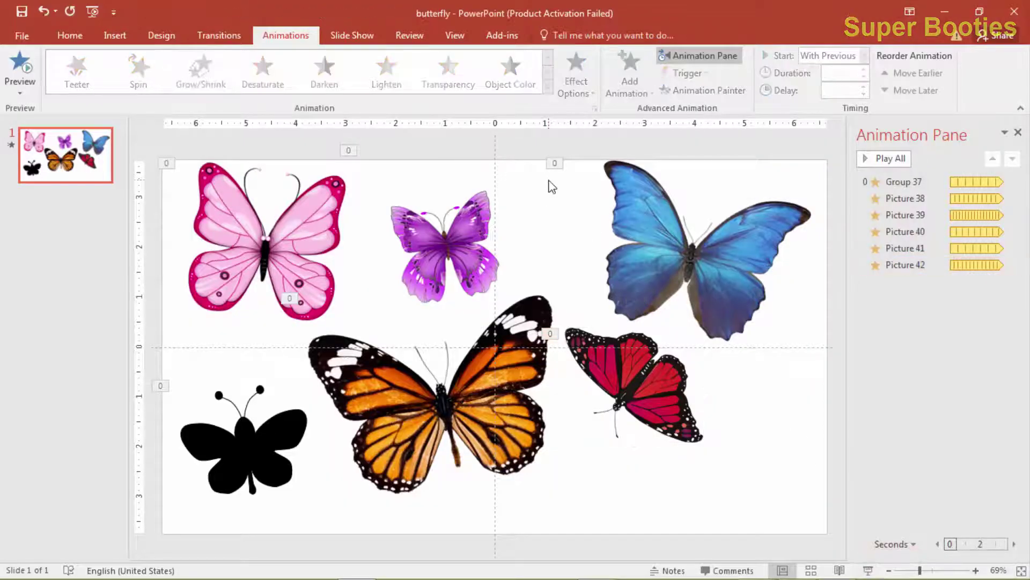
{"action": "left_click", "coordinate": [112, 33]}
{"action": "left_click", "coordinate": [133, 80]}
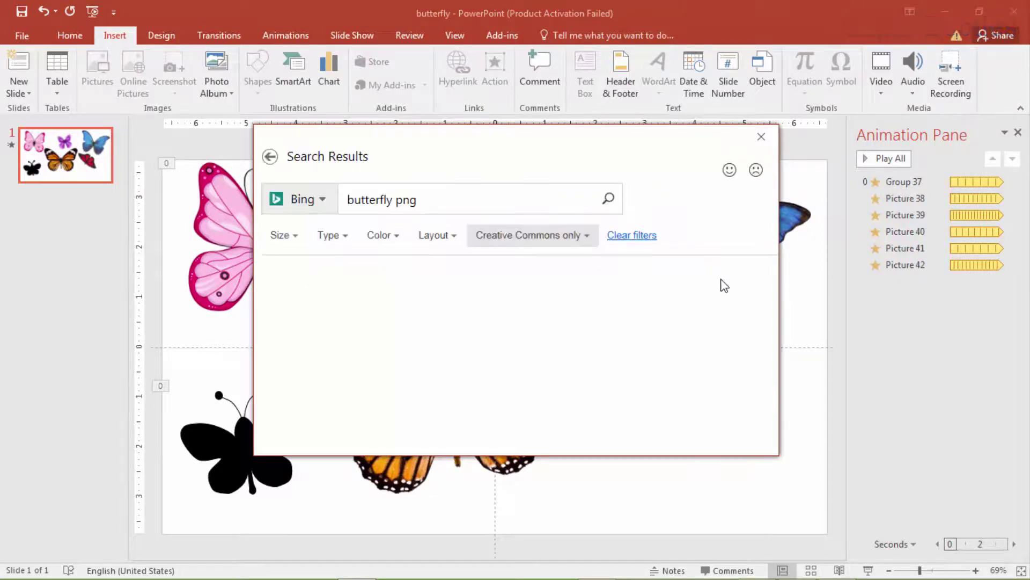
{"action": "mouse_move", "coordinate": [774, 292]}
{"action": "left_mouse_down"}
{"action": "mouse_move", "coordinate": [775, 361]}
{"action": "mouse_move", "coordinate": [773, 338]}
{"action": "left_mouse_up"}
{"action": "scroll", "coordinate": [774, 323], "scroll_direction": "down", "scroll_amount": 3}
{"action": "scroll", "coordinate": [774, 317], "scroll_direction": "down", "scroll_amount": 3}
{"action": "scroll", "coordinate": [773, 320], "scroll_direction": "down", "scroll_amount": 3}
{"action": "scroll", "coordinate": [773, 323], "scroll_direction": "down", "scroll_amount": 3}
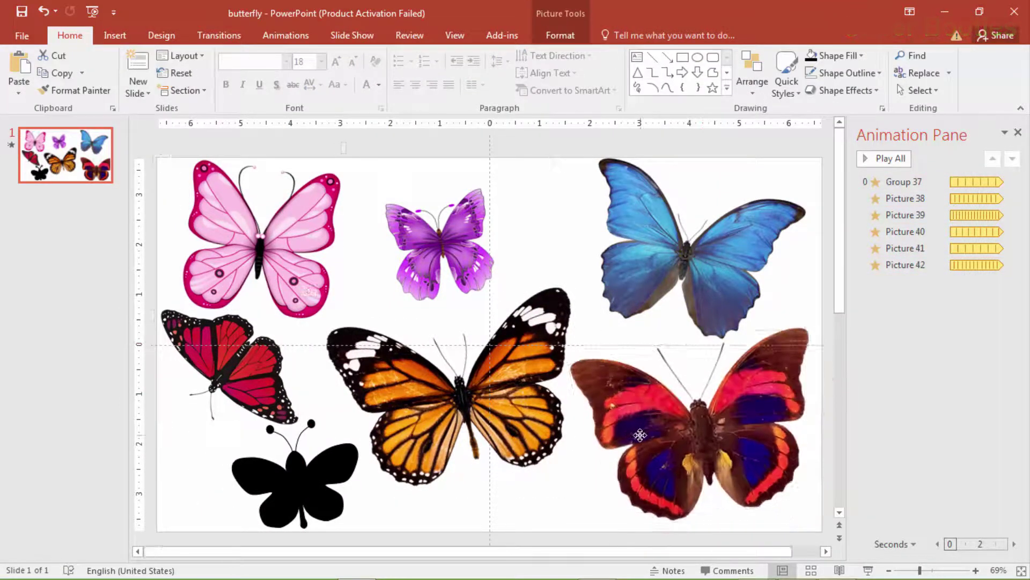
{"action": "left_click", "coordinate": [284, 35]}
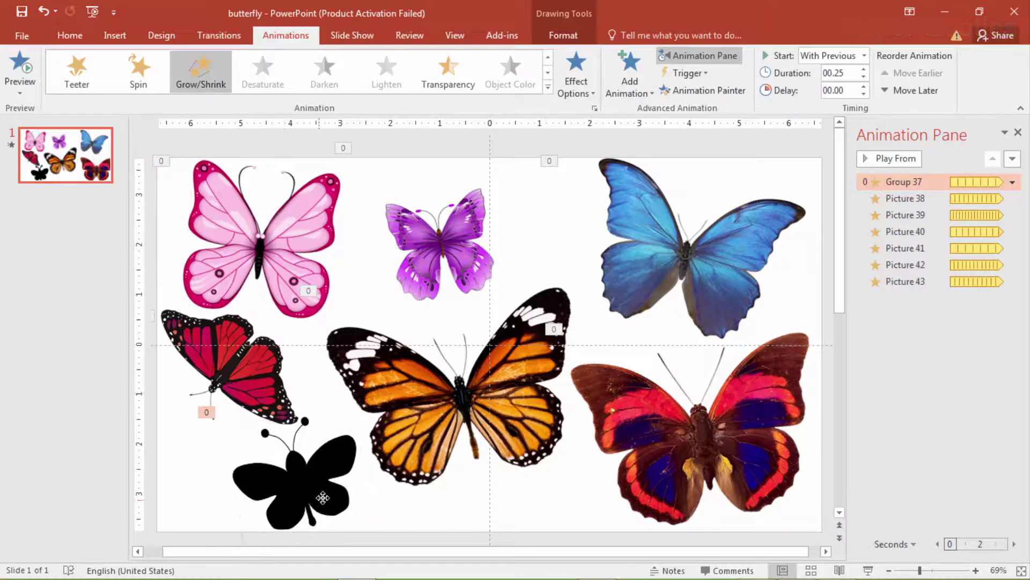
Tilt the black butterfly slightly and check each butterfly on the slide
{"action": "left_click_drag", "start_coordinate": [285, 392], "coordinate": [298, 393]}
{"action": "left_click", "coordinate": [692, 268]}
{"action": "left_click", "coordinate": [640, 423]}
{"action": "left_click", "coordinate": [287, 221]}
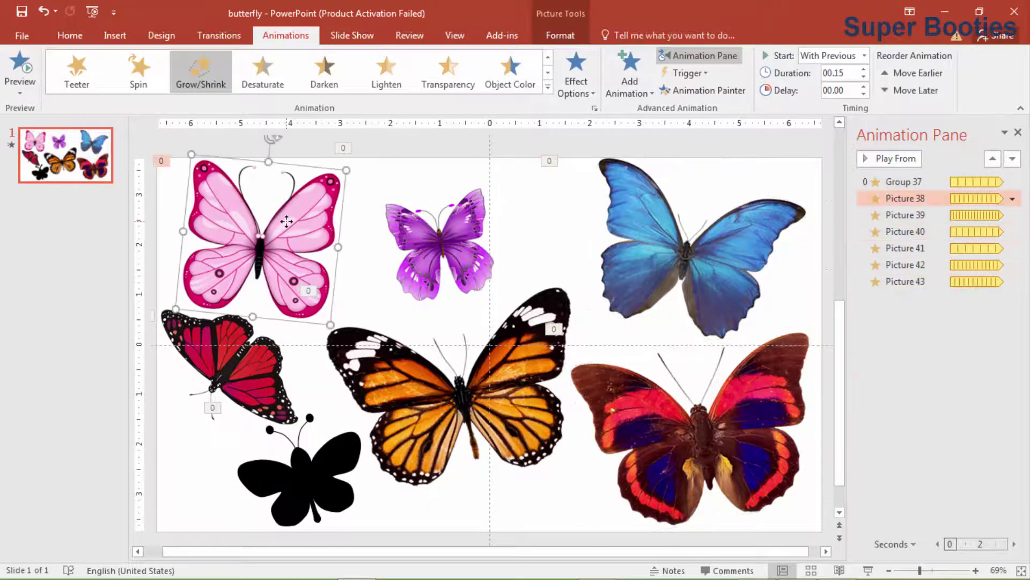
{"action": "left_click", "coordinate": [300, 472]}
{"action": "left_click", "coordinate": [514, 512]}
Remove the small red butterfly's animation, Picture 42, from the Animation Pane
{"action": "left_click", "coordinate": [259, 372]}
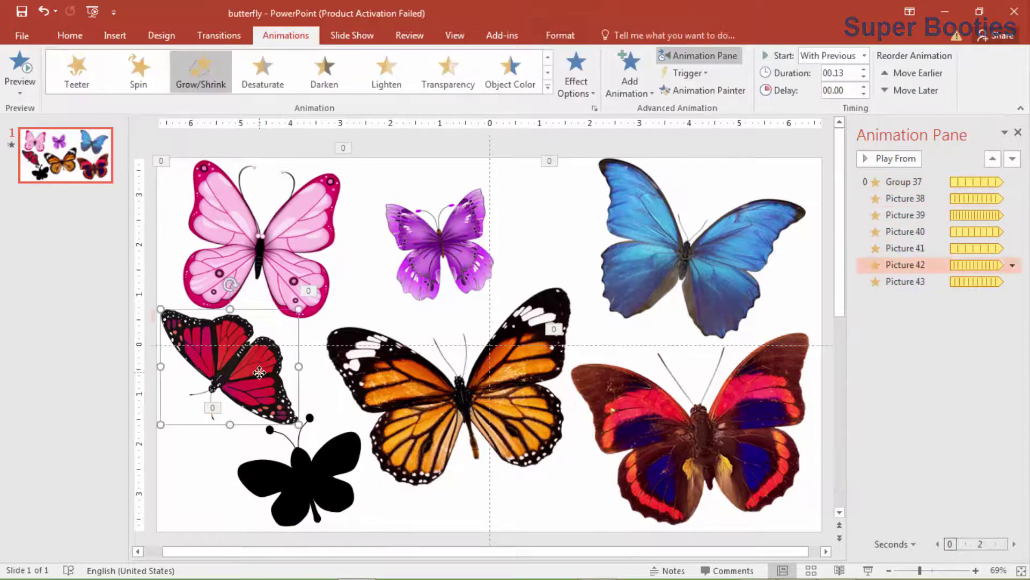
{"action": "right_click", "coordinate": [903, 268]}
{"action": "left_click", "coordinate": [913, 388]}
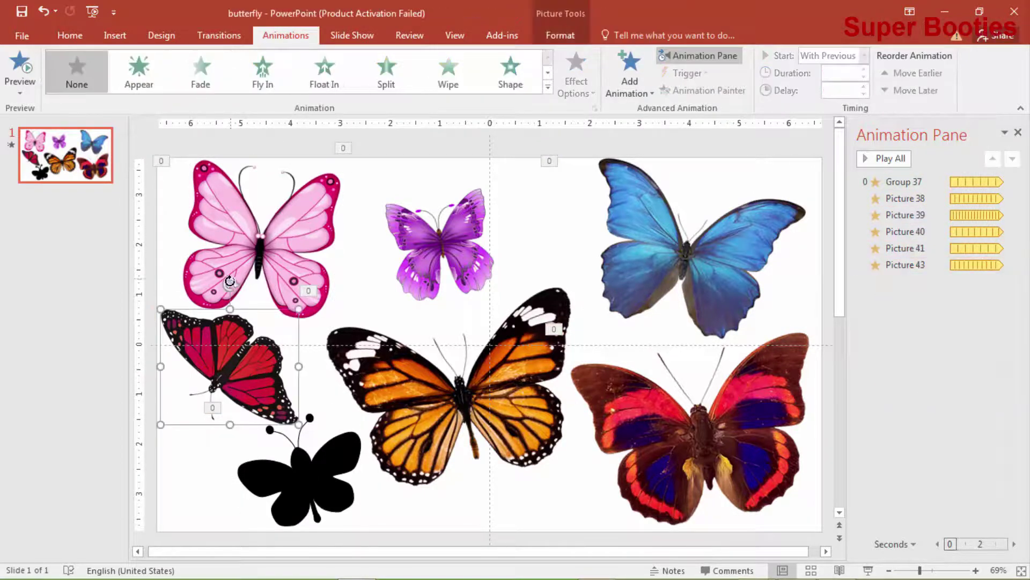
Paint the purple butterfly's flutter onto the small red butterfly and rotate it to a new tilt
{"action": "left_click_drag", "start_coordinate": [229, 280], "coordinate": [241, 292]}
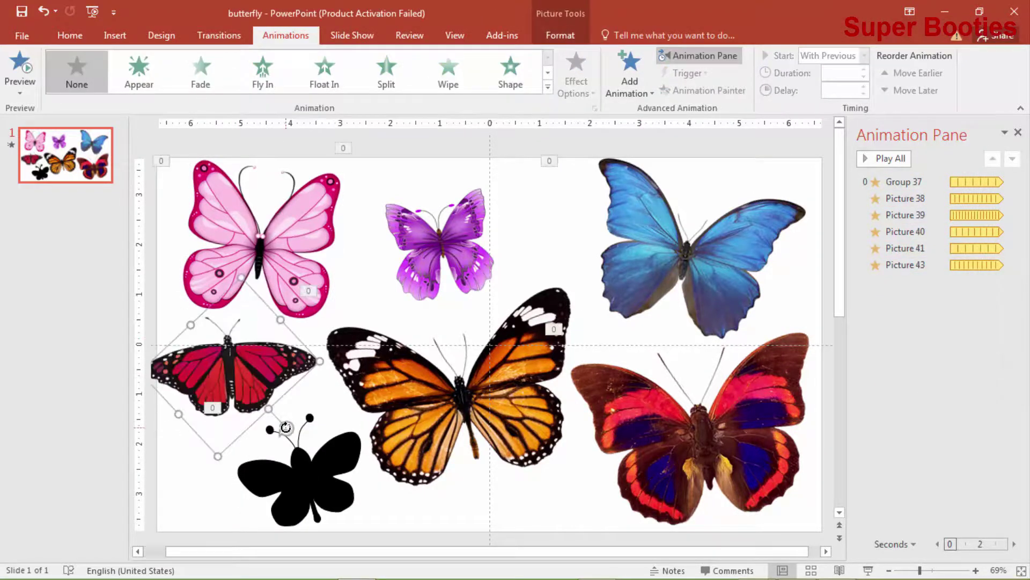
{"action": "left_click", "coordinate": [445, 267]}
{"action": "left_click", "coordinate": [254, 356]}
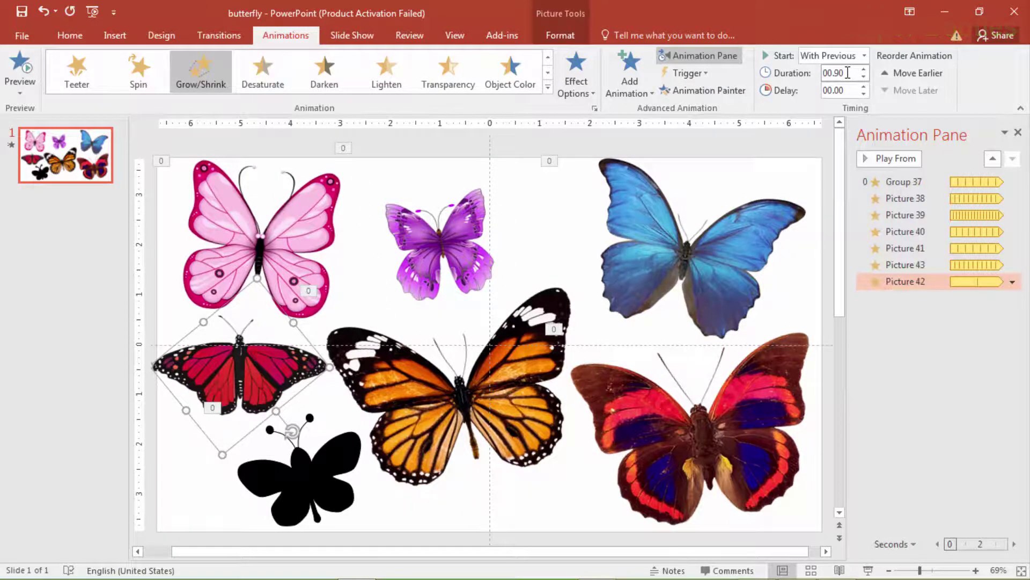
{"action": "left_click_drag", "start_coordinate": [292, 433], "coordinate": [214, 284]}
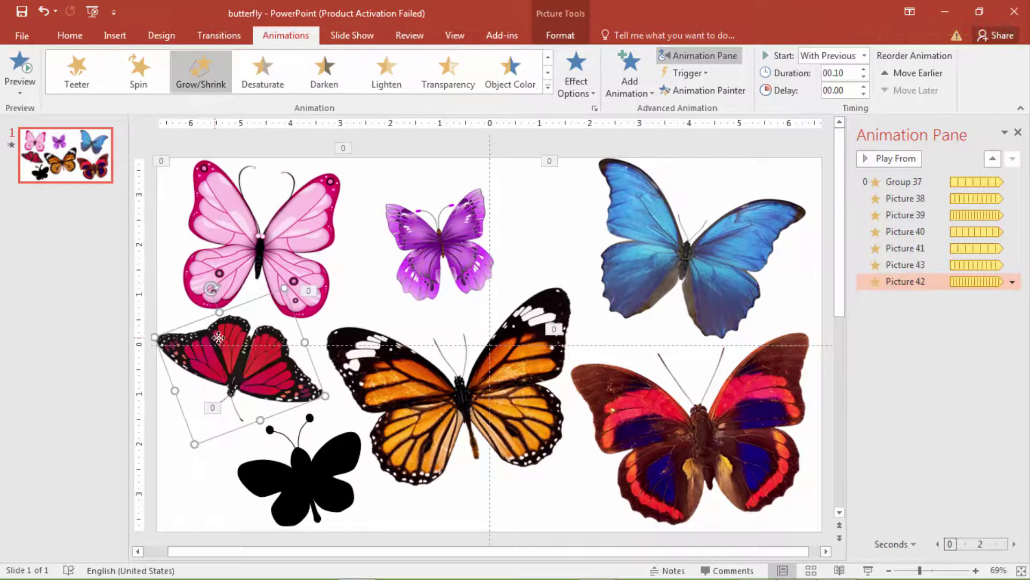
Play a slide show of all seven butterflies fluttering together, then end it
{"action": "left_click", "coordinate": [868, 570]}
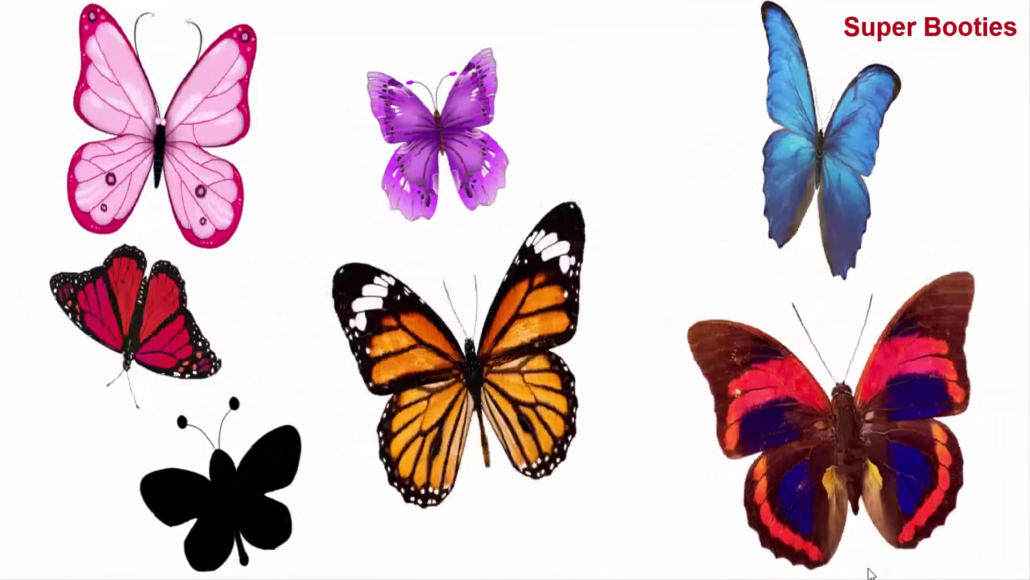
{"action": "key", "text": "Escape"}
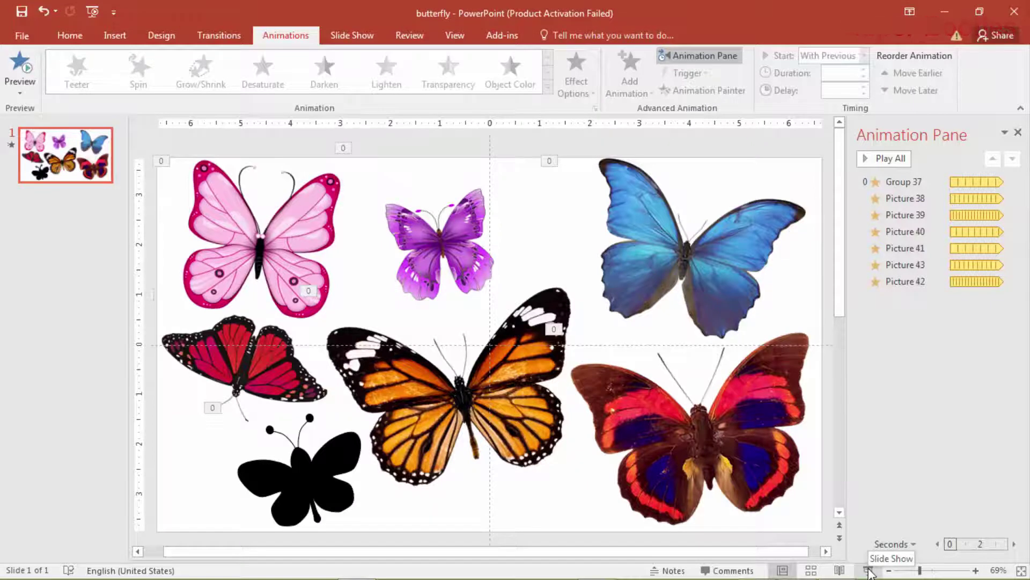